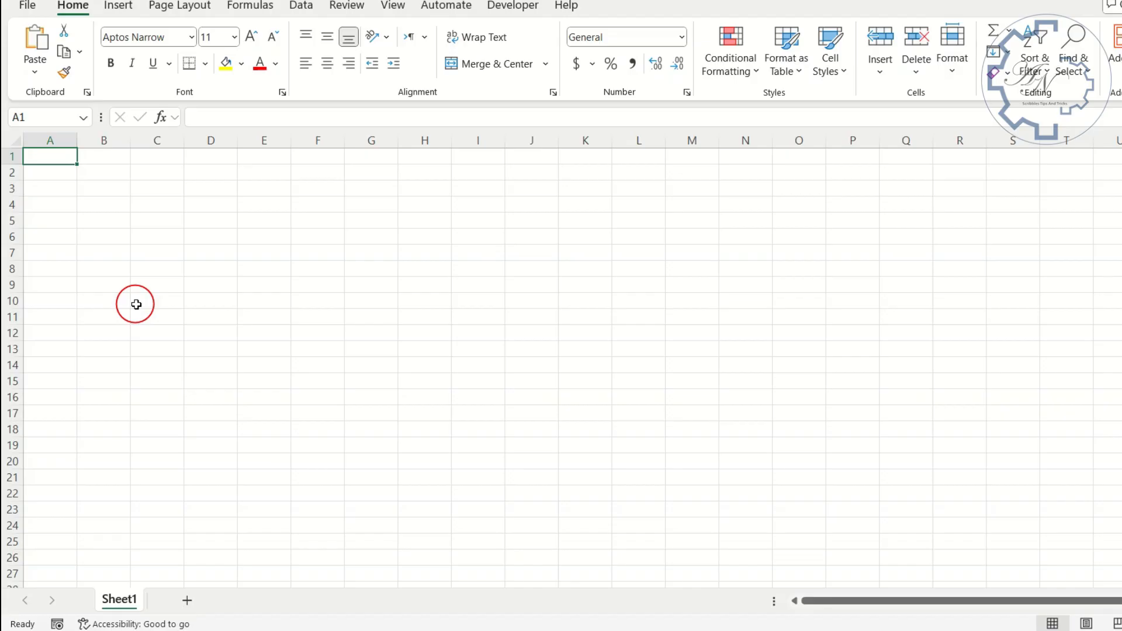
- Rename the worksheet Sheet1 as "Journal Entris"
{"action": "double_click", "coordinate": [119, 600]}
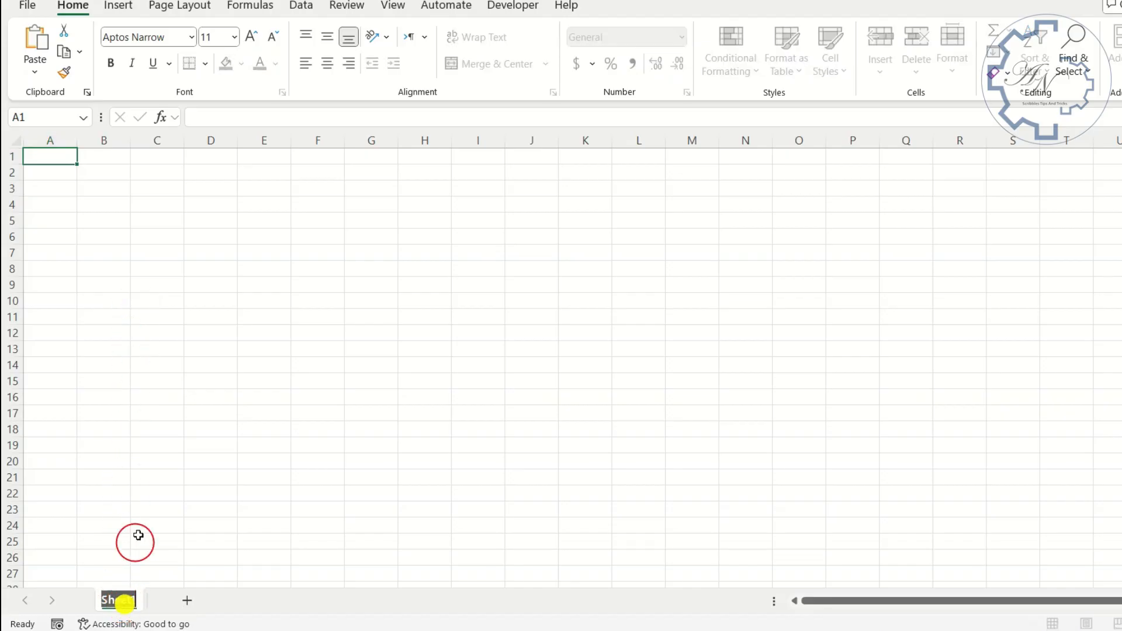
{"action": "type", "text": "J"}
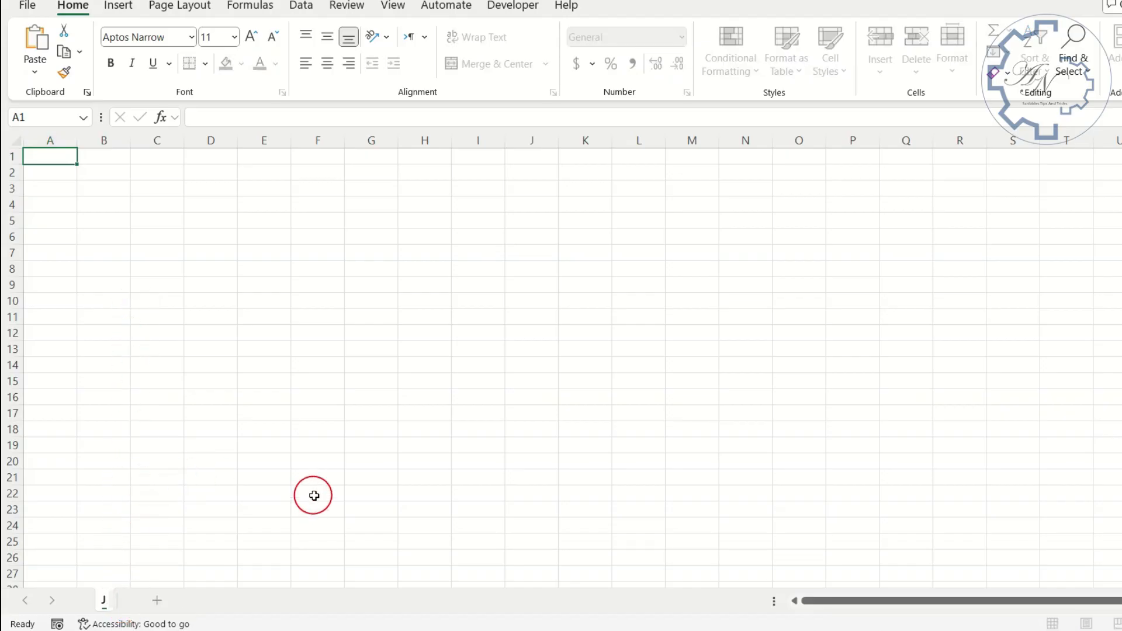
{"action": "type", "text": "ournal"}
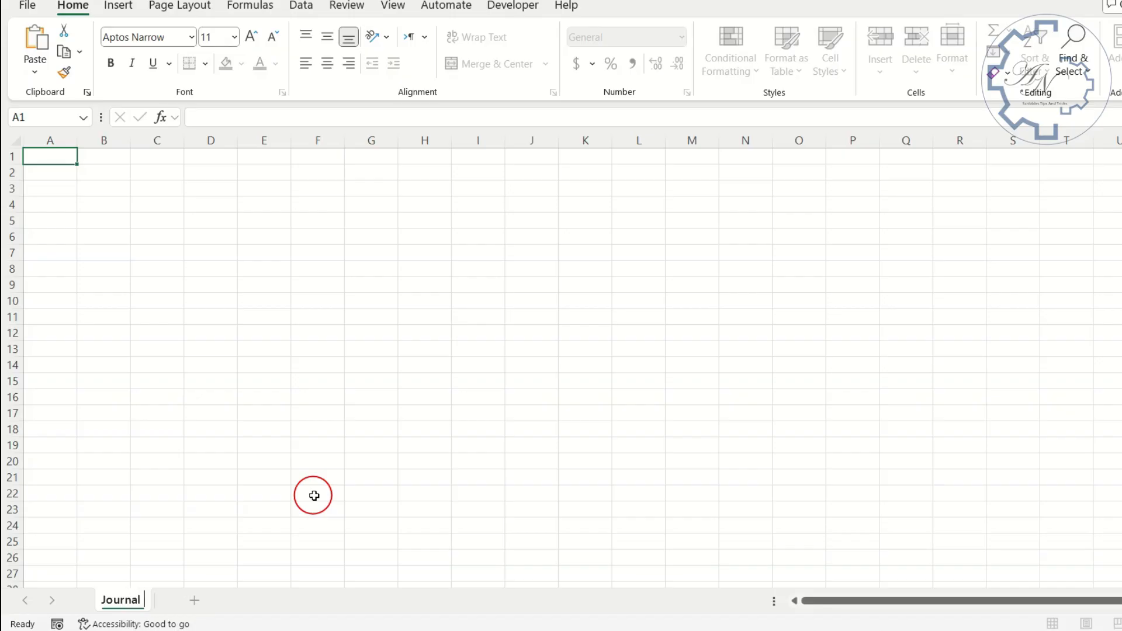
{"action": "type", "text": " Entris"}
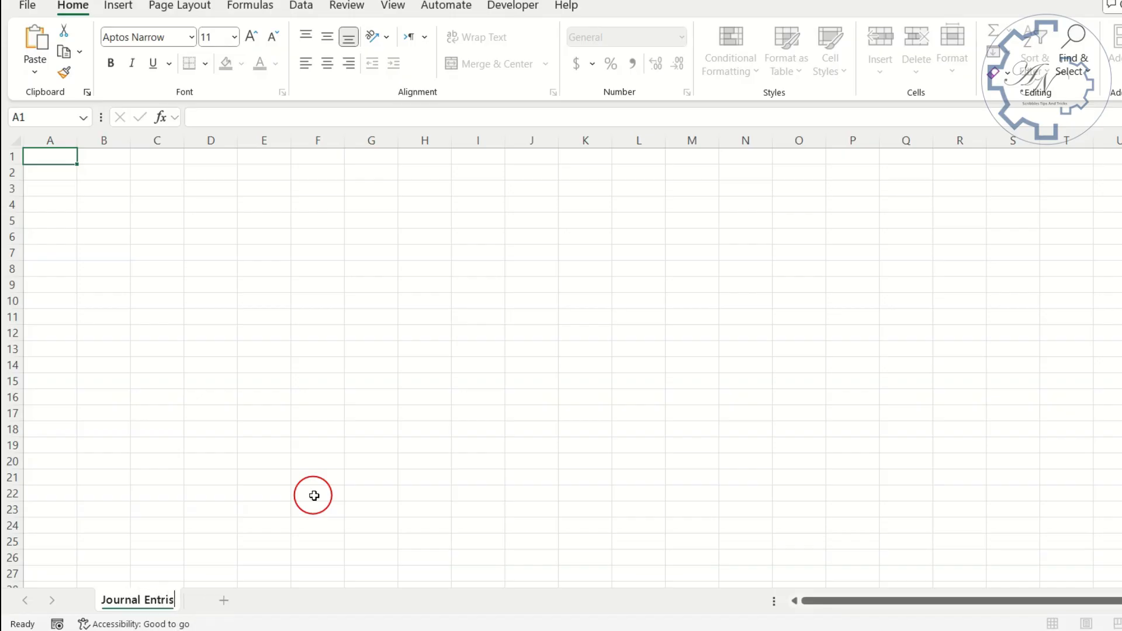
{"action": "key", "text": "Return"}
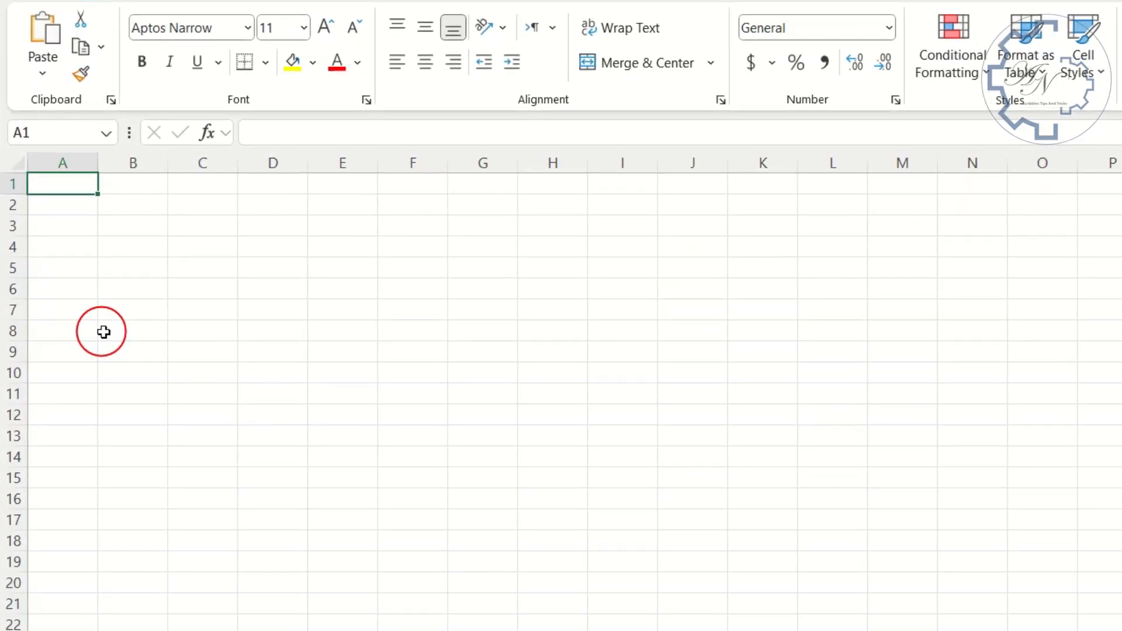
- Enter the column headers SN, Date and Amount in cells A1 to C1
{"action": "type", "text": "SN"}
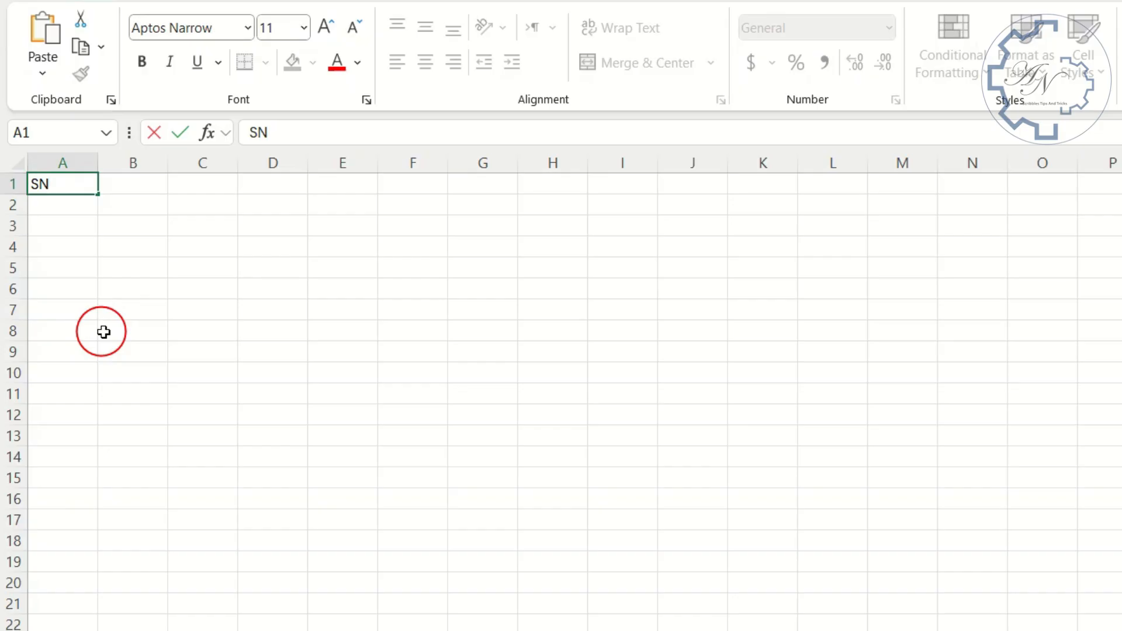
{"action": "key", "text": "Tab"}
{"action": "type", "text": "Da"}
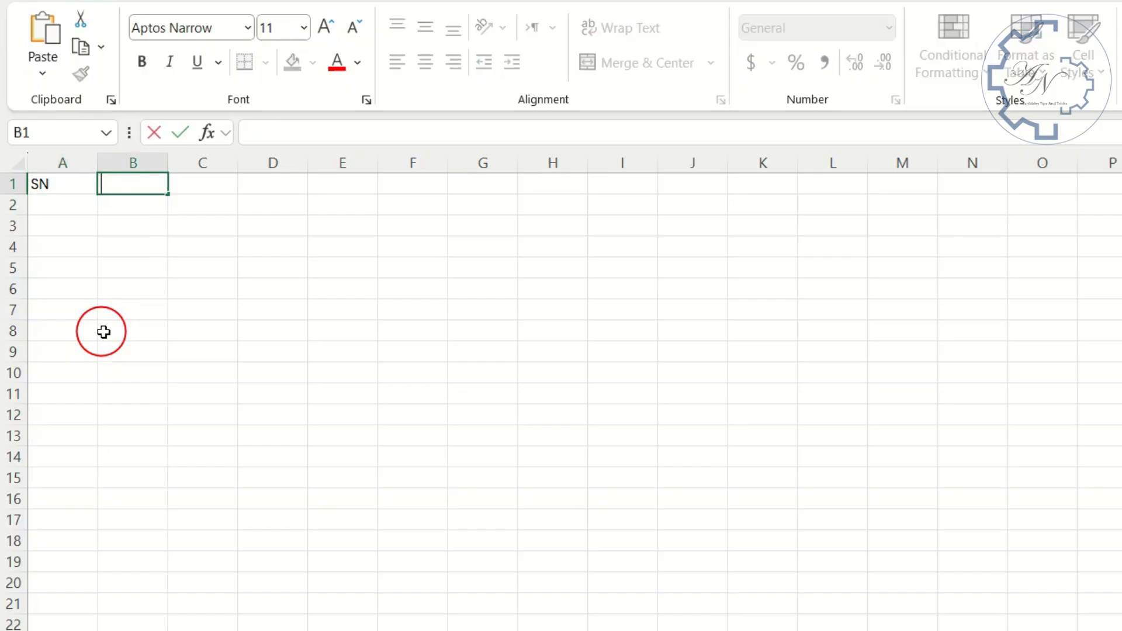
{"action": "type", "text": "t"}
{"action": "key", "text": "BackSpace"}
{"action": "type", "text": "te"}
{"action": "key", "text": "Tab"}
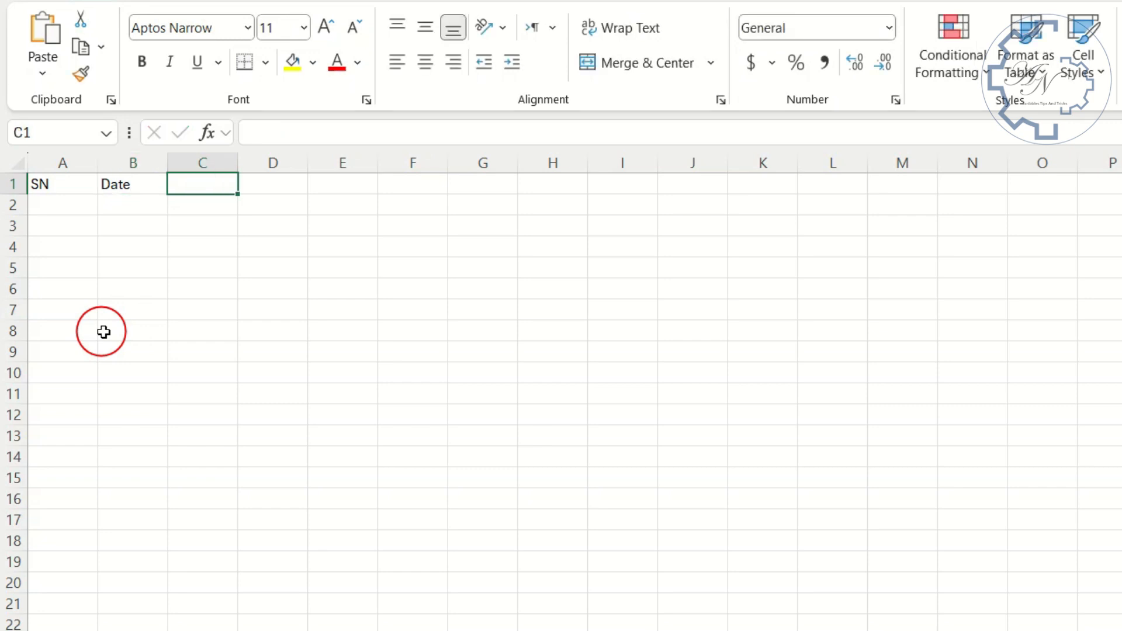
{"action": "type", "text": "Amount"}
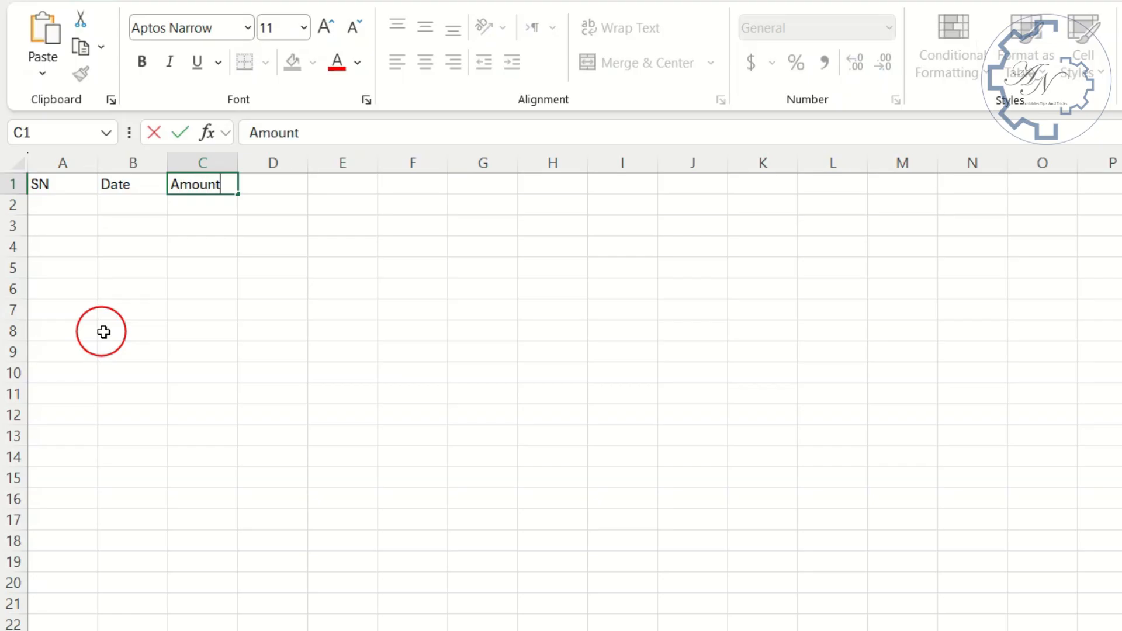
{"action": "key", "text": "Tab"}
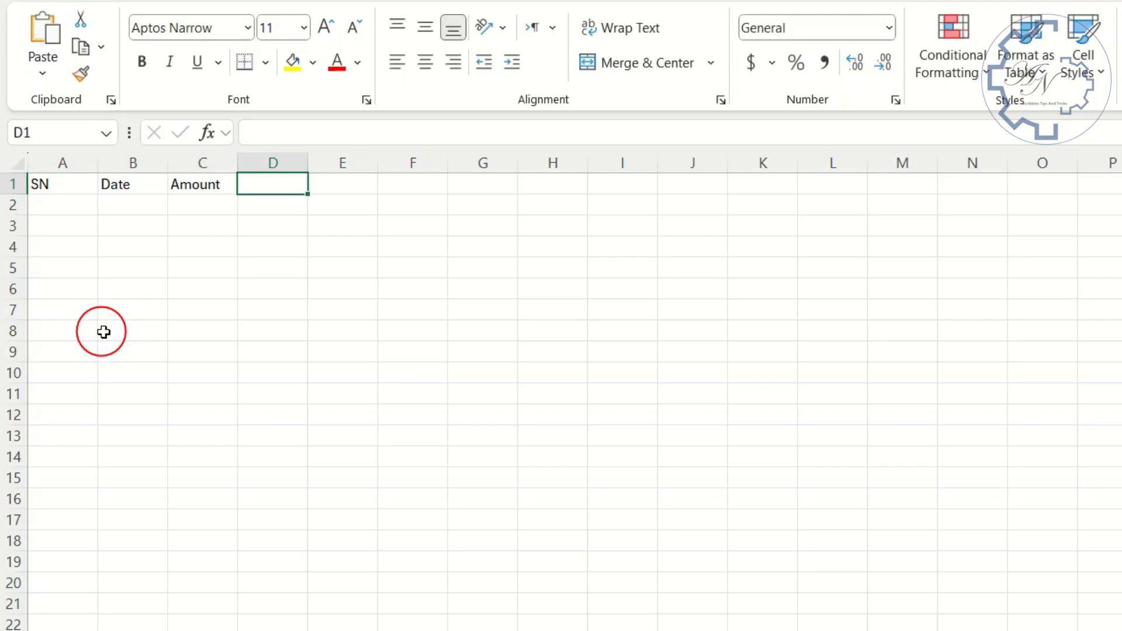
- Enter the headers "Dr. Account", "Cr. Account" and "Exxplination" in cells D1 to F1
{"action": "type", "text": "D"}
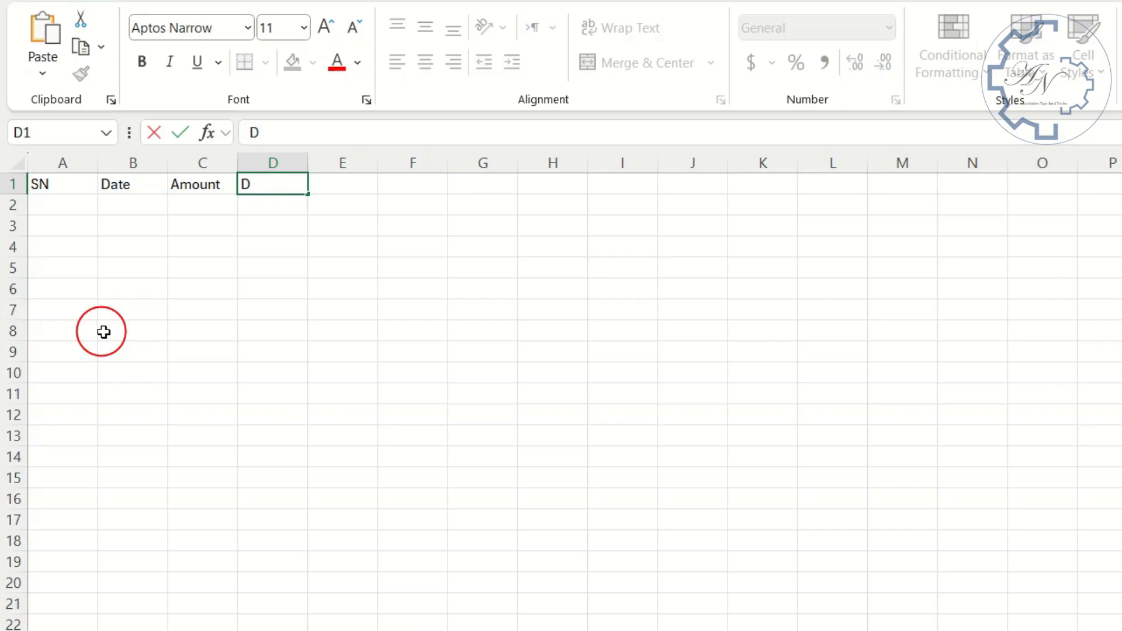
{"action": "type", "text": "r. Account"}
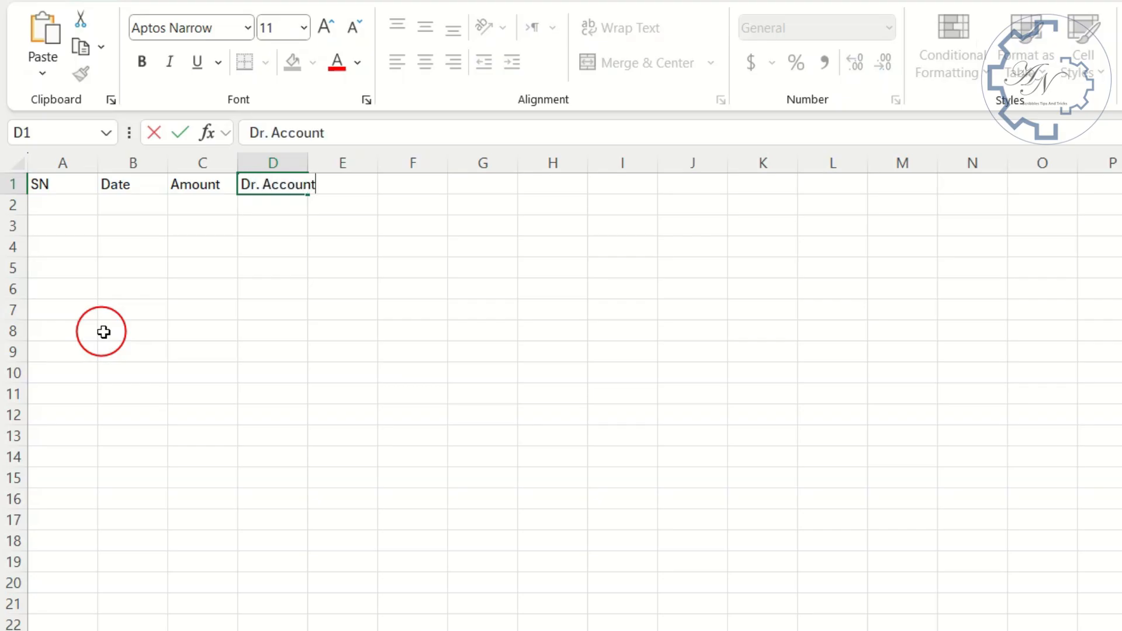
{"action": "key", "text": "Tab"}
{"action": "type", "text": "C"}
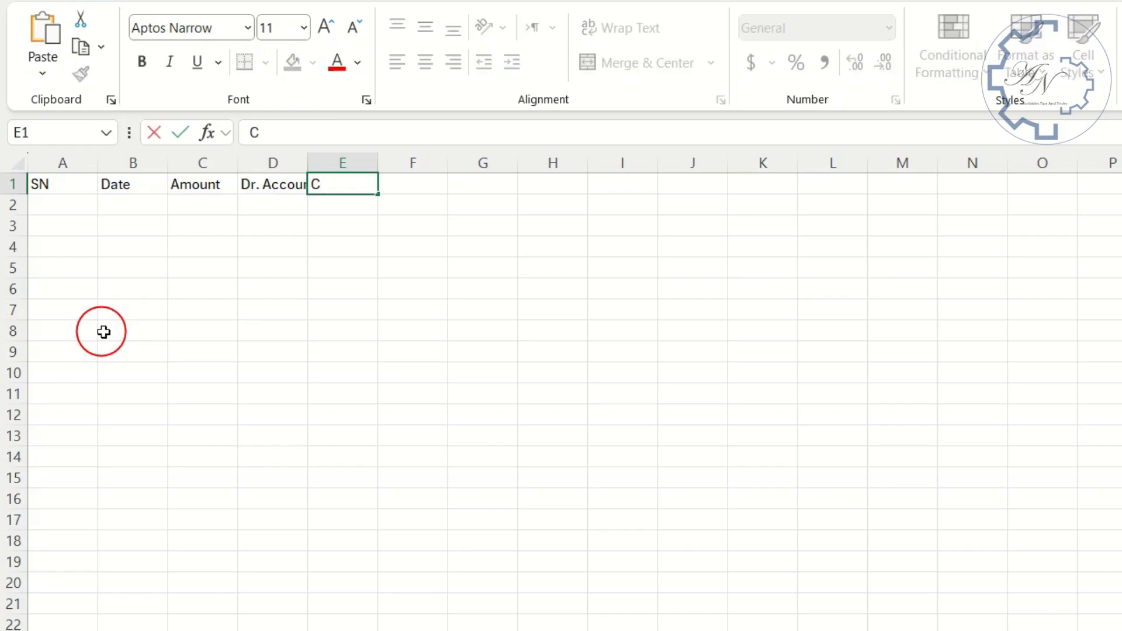
{"action": "type", "text": "r. Account"}
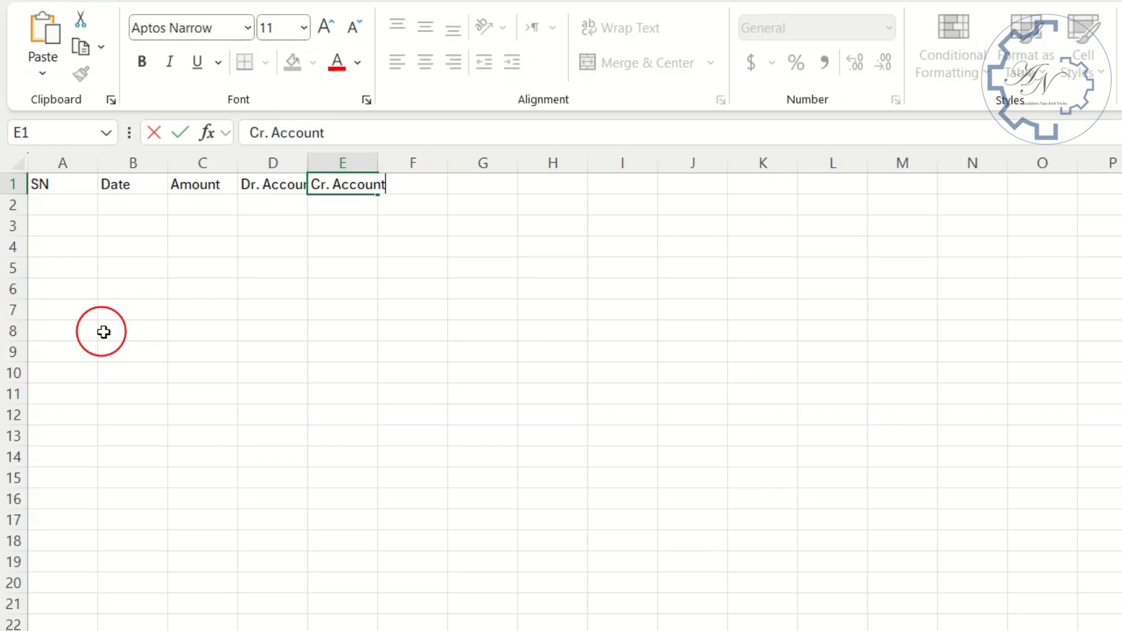
{"action": "key", "text": "Tab"}
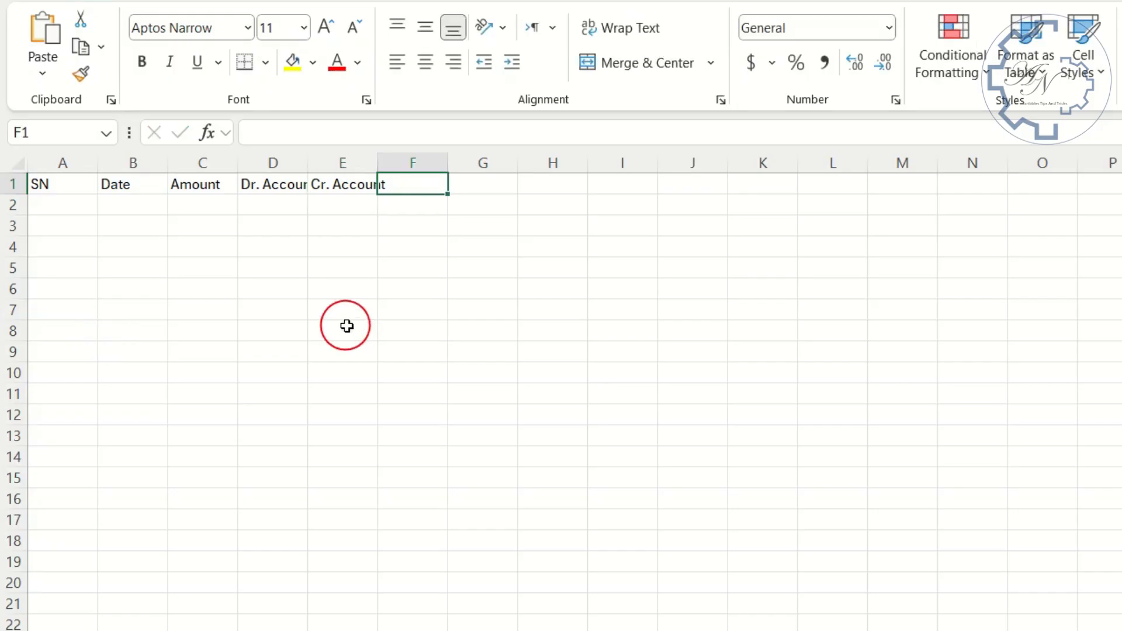
{"action": "type", "text": "Exxplina"}
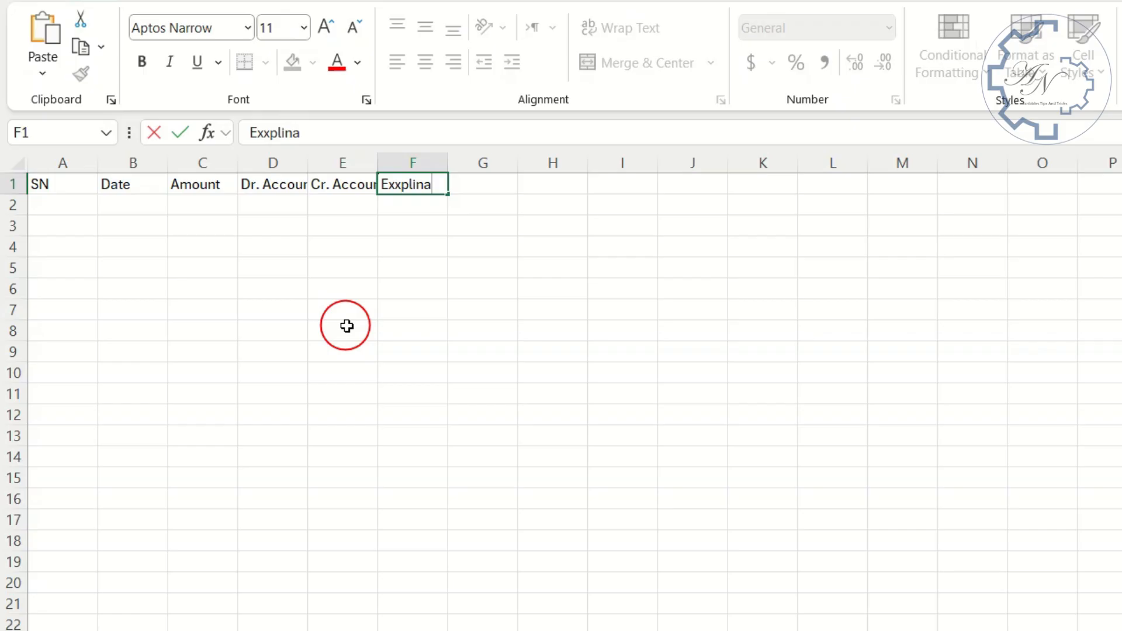
{"action": "type", "text": "tion"}
{"action": "key", "text": "Return"}
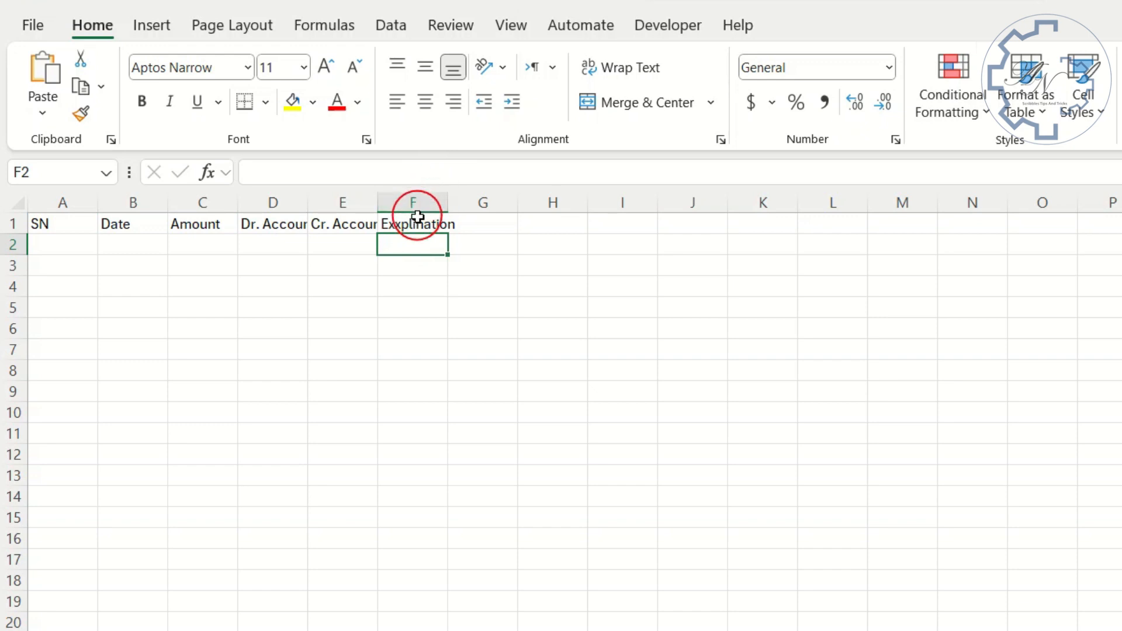
- Run a spell check on the sheet and correct the header in F1 to "Explanation"
{"action": "left_click", "coordinate": [451, 32]}
{"action": "left_click", "coordinate": [51, 77]}
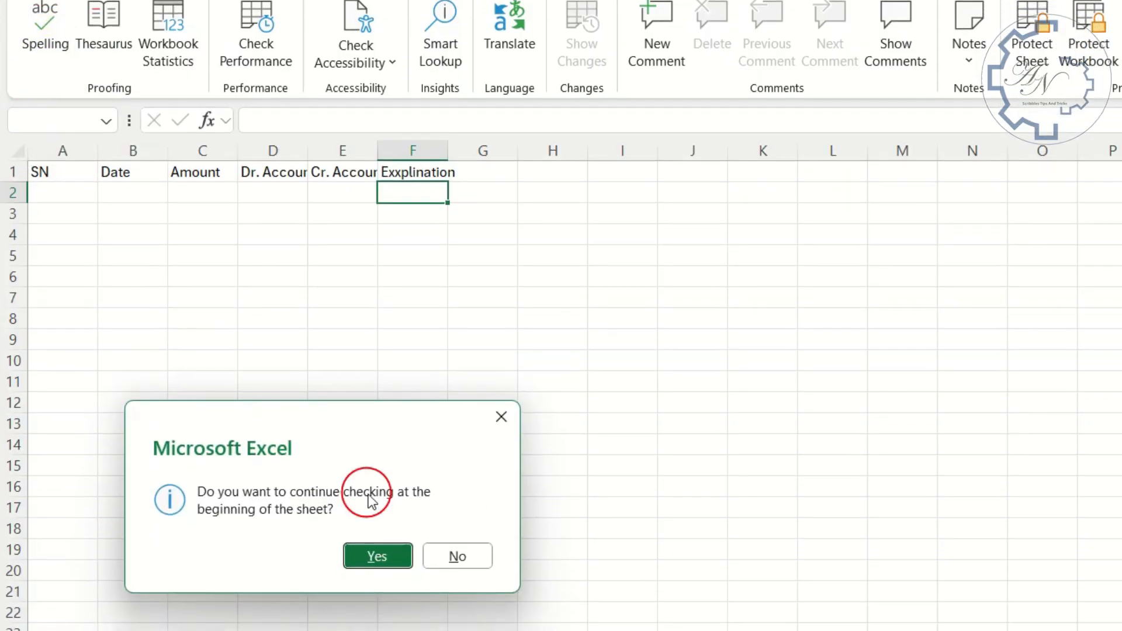
{"action": "left_click", "coordinate": [382, 605]}
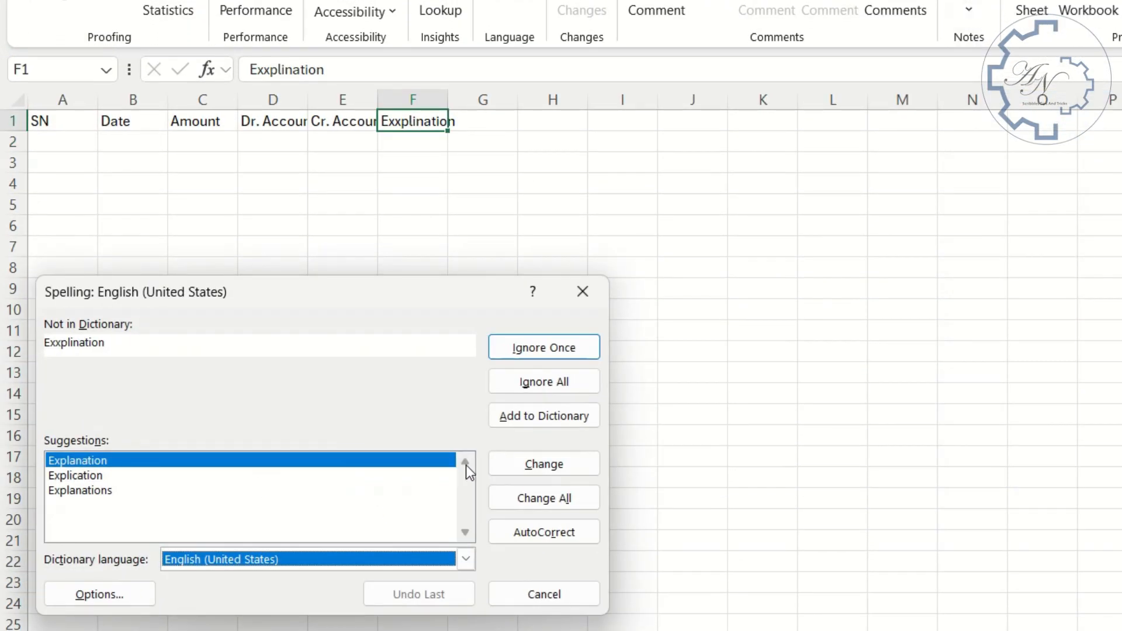
{"action": "left_click", "coordinate": [524, 465]}
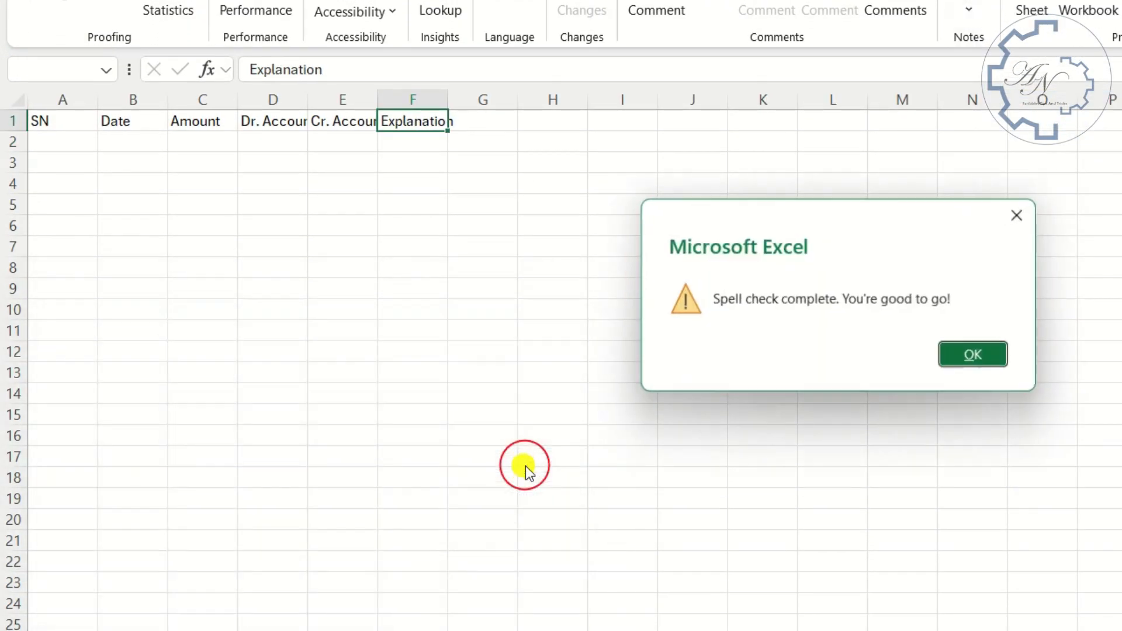
{"action": "left_click", "coordinate": [982, 363]}
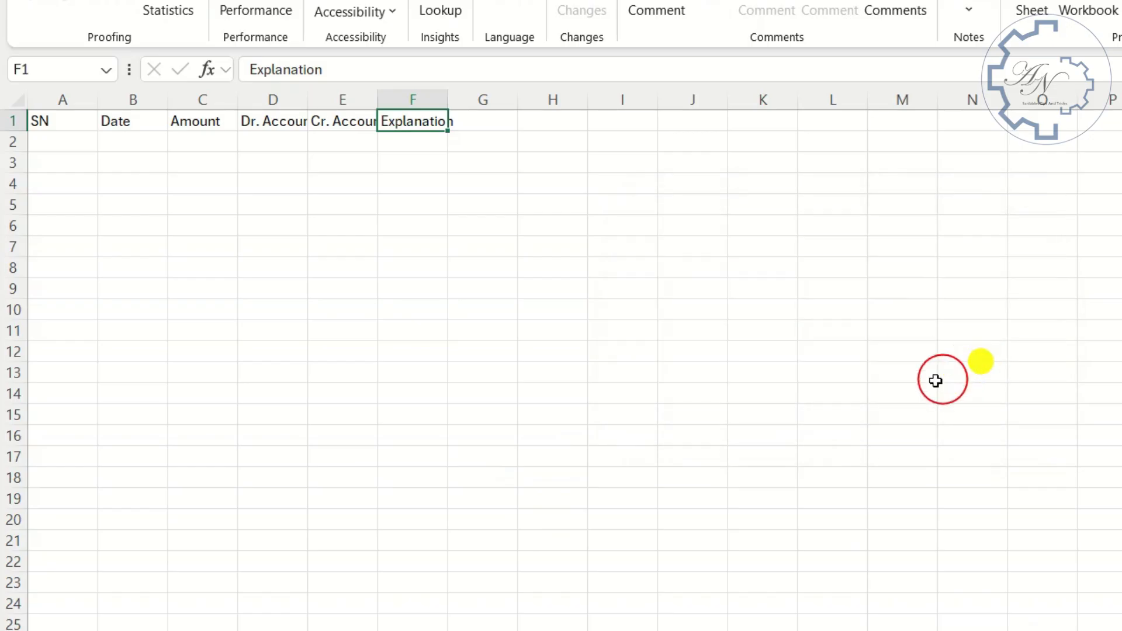
- Widen the Dr. Account, Cr. Account and Explanation columns well beyond their header text
{"action": "double_click", "coordinate": [448, 99]}
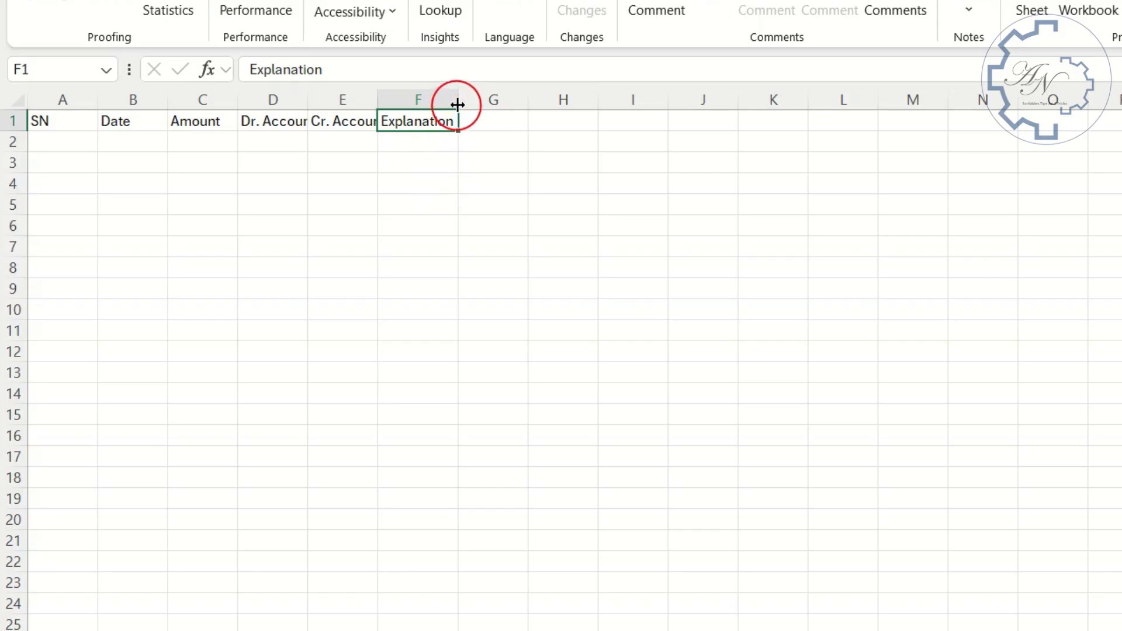
{"action": "left_click", "coordinate": [449, 101]}
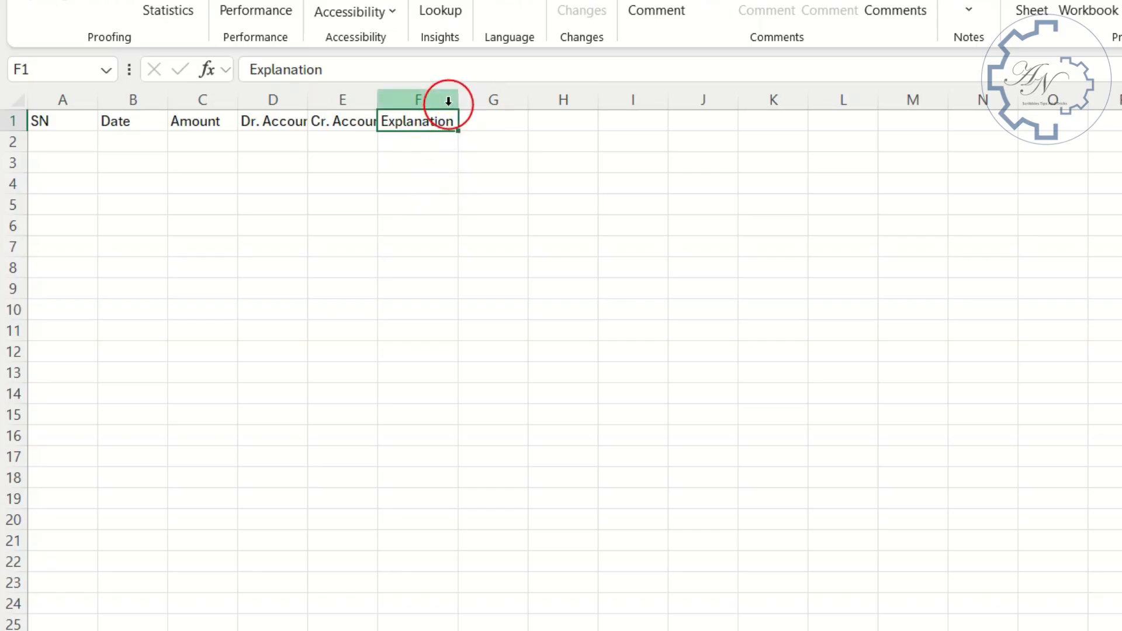
{"action": "left_click_drag", "start_coordinate": [354, 94], "coordinate": [384, 100]}
{"action": "left_click_drag", "start_coordinate": [383, 100], "coordinate": [468, 102]}
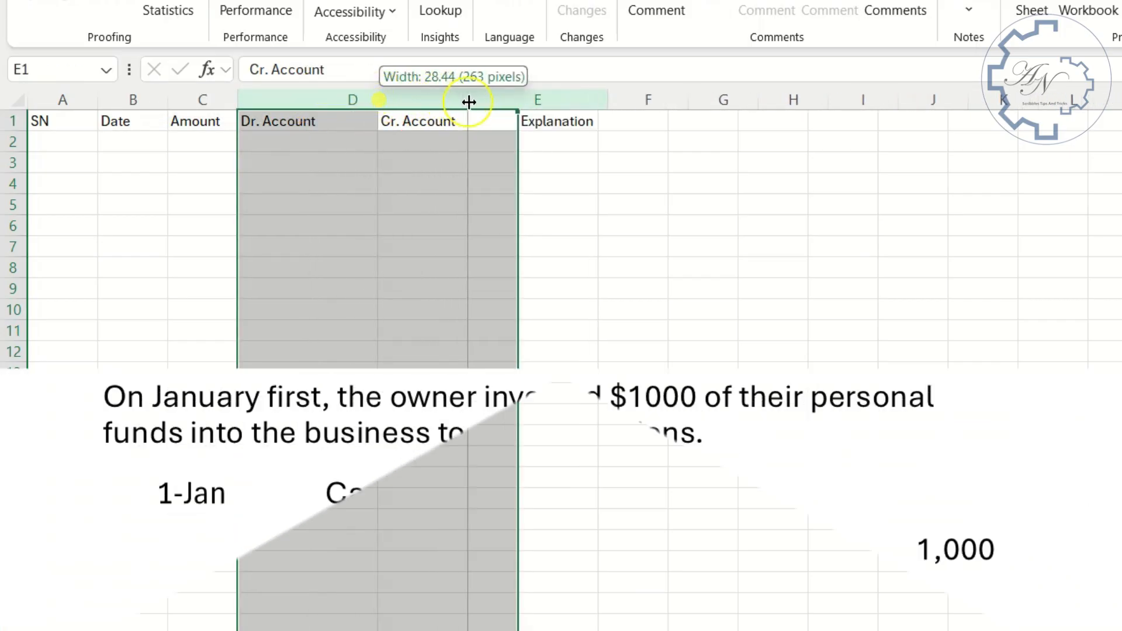
{"action": "left_click_drag", "start_coordinate": [776, 103], "coordinate": [1040, 105]}
{"action": "left_click", "coordinate": [907, 146]}
{"action": "key", "text": "Home"}
- Enter the date 1-Jan in cell B2 under the Date header
{"action": "left_click", "coordinate": [136, 150]}
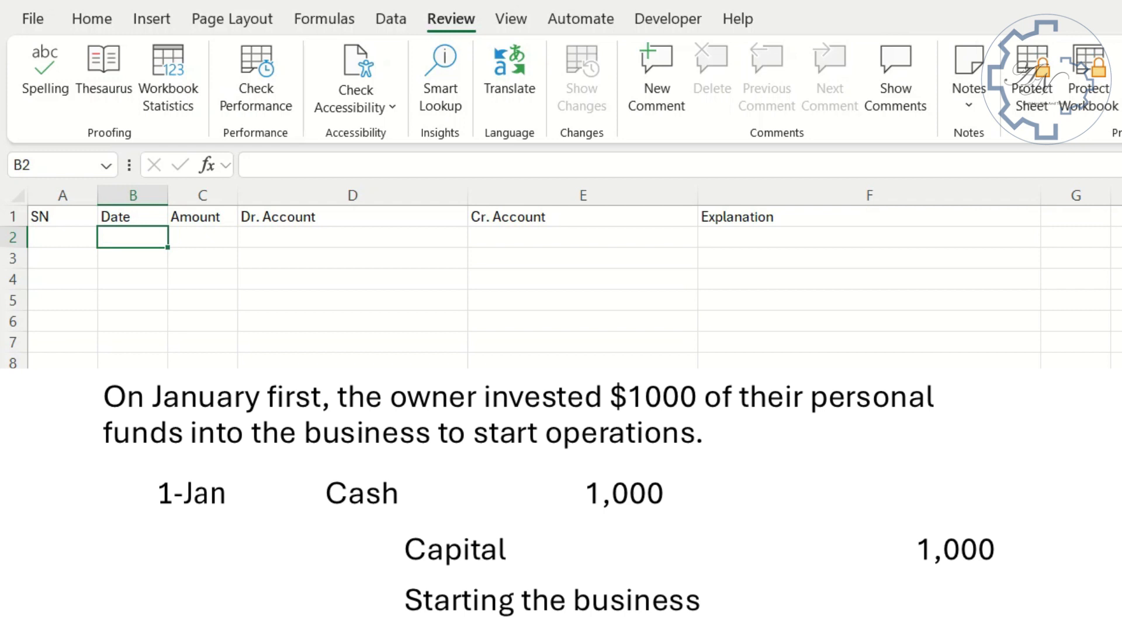
{"action": "type", "text": "1-Jan"}
{"action": "key", "text": "Return"}
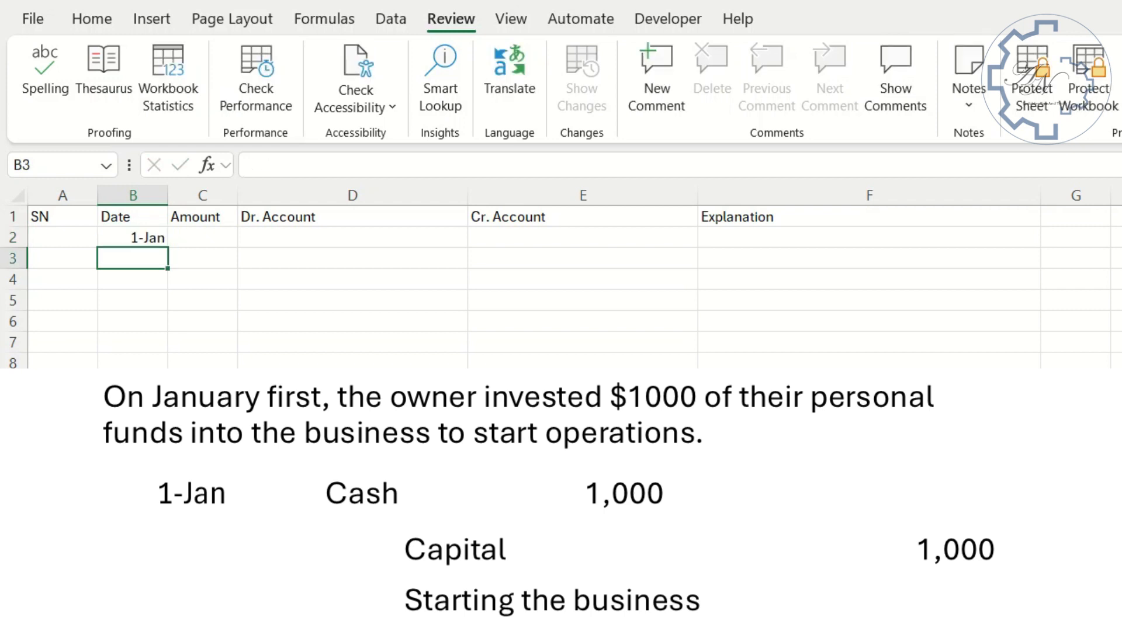
- Format the whole Date column with the Date category and the 2012-03-14 type
{"action": "left_click", "coordinate": [133, 197]}
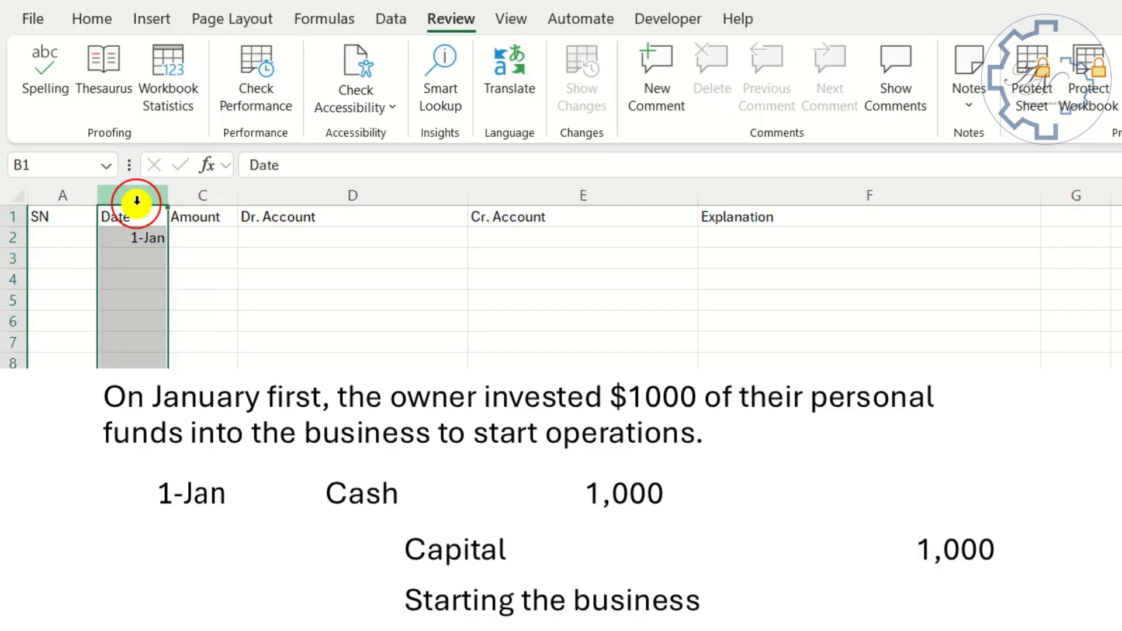
{"action": "left_click", "coordinate": [94, 18]}
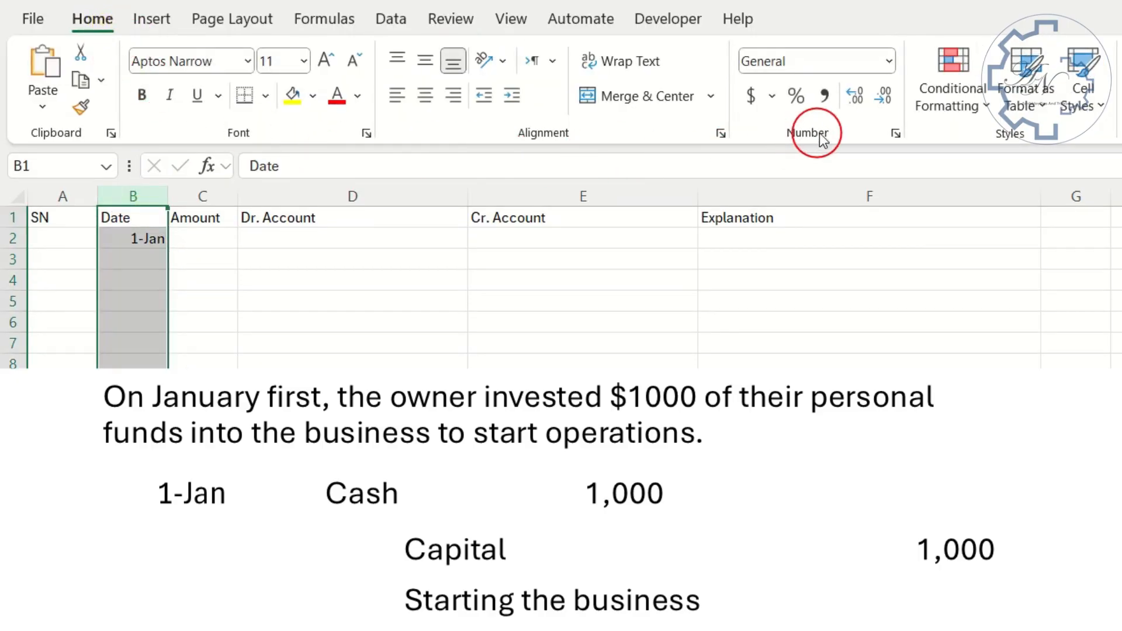
{"action": "left_click", "coordinate": [895, 134]}
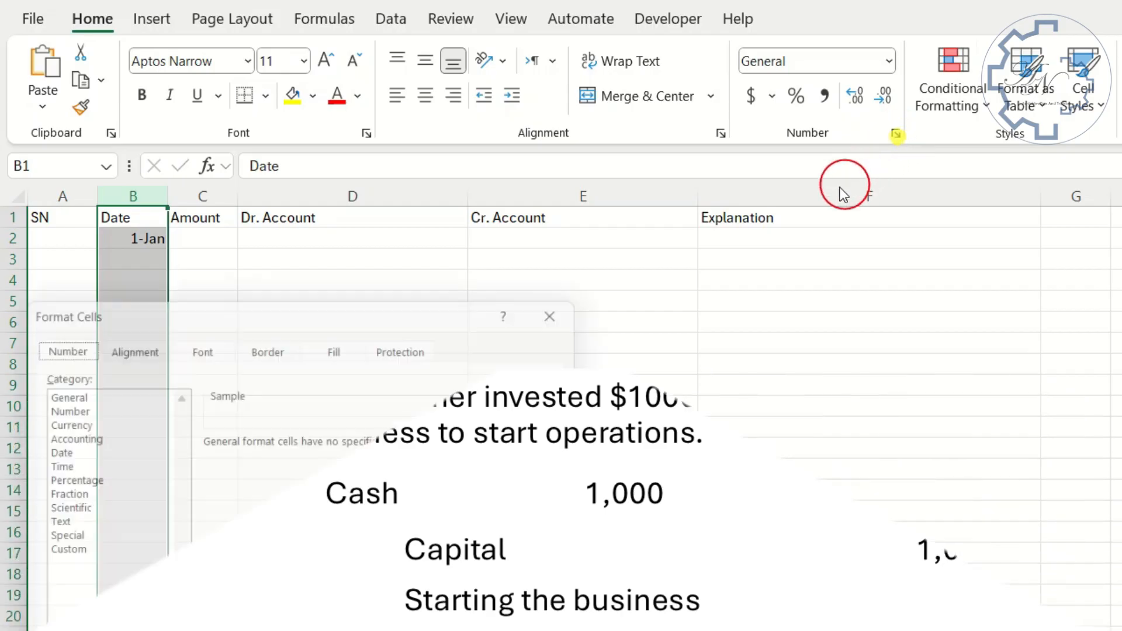
{"action": "left_click", "coordinate": [50, 448]}
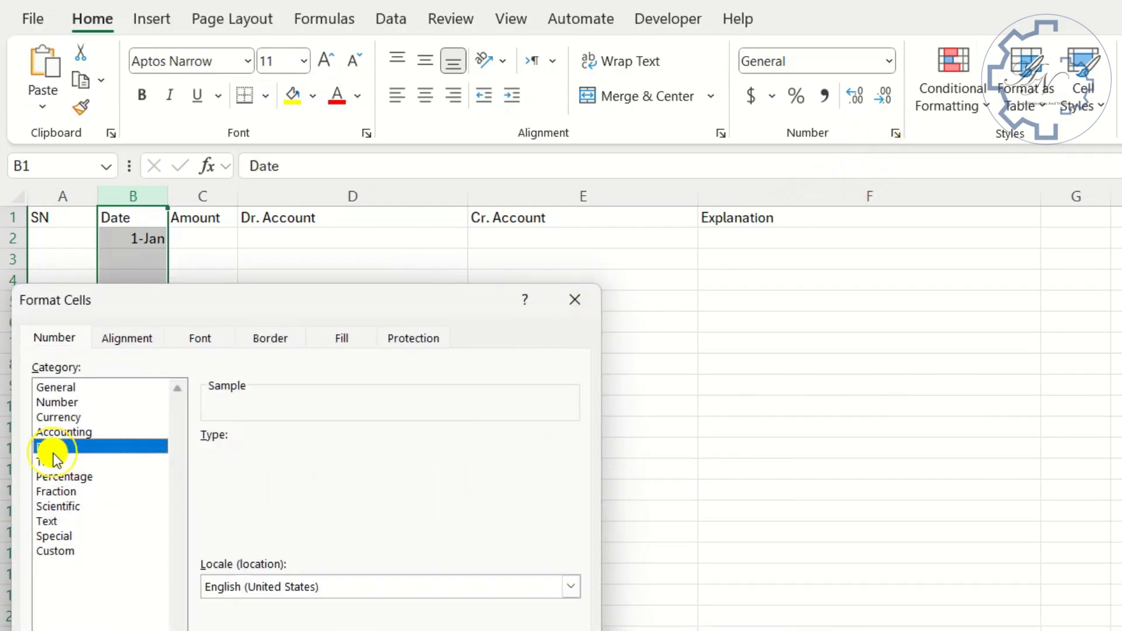
{"action": "left_click", "coordinate": [235, 528]}
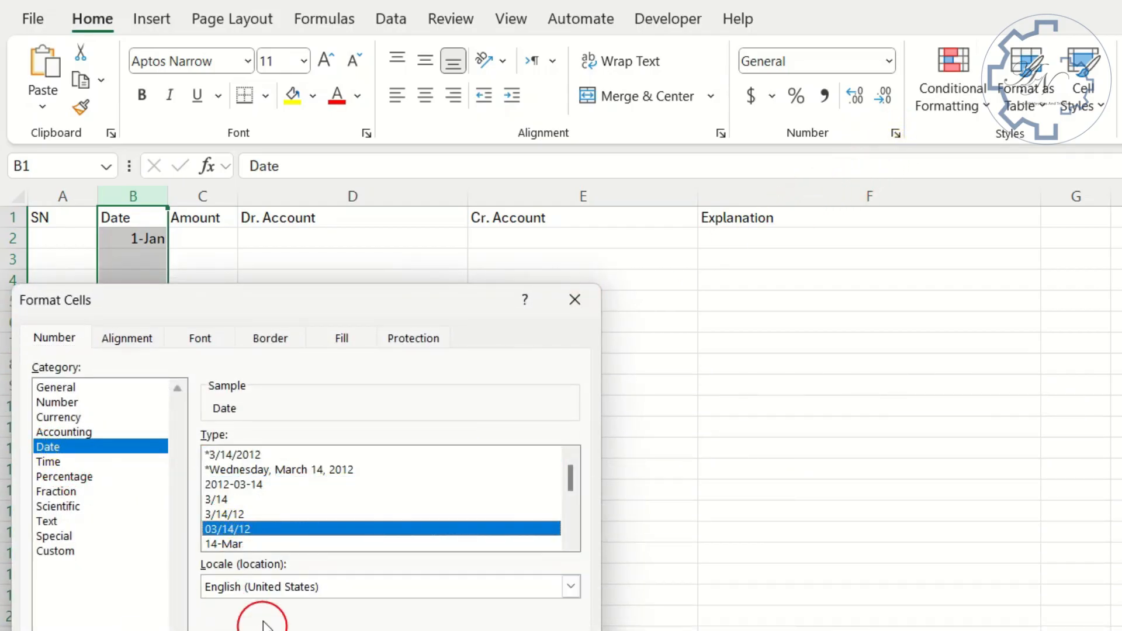
{"action": "left_click", "coordinate": [250, 486]}
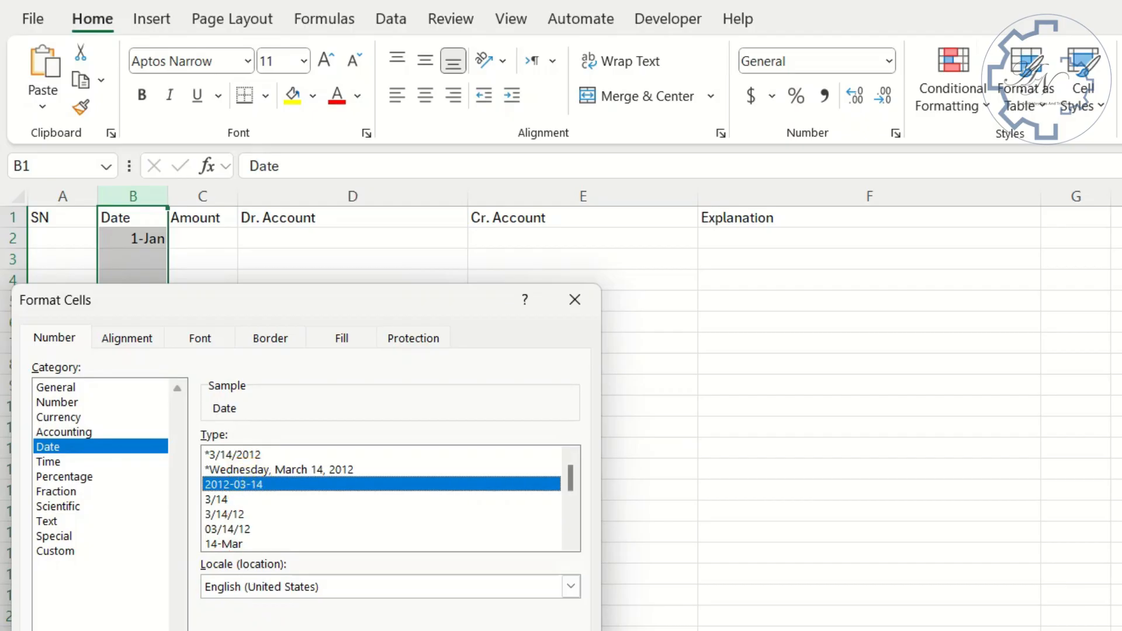
{"action": "double_click", "coordinate": [250, 487]}
- Widen the Amount column slightly and enter 1000 in cell C2
{"action": "left_click", "coordinate": [222, 237]}
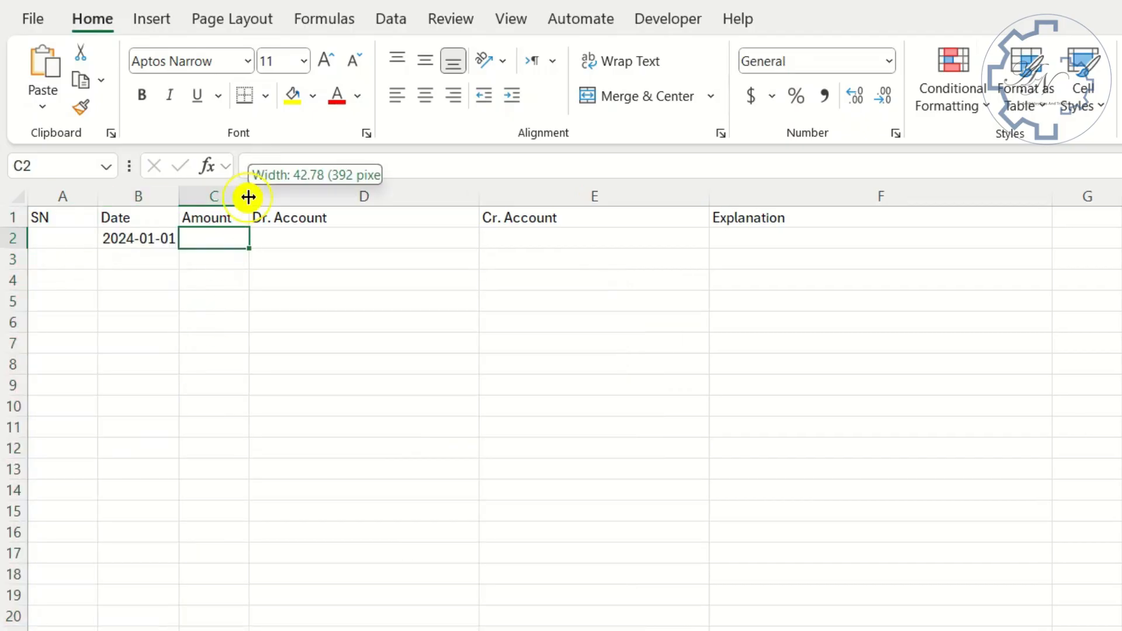
{"action": "left_click_drag", "start_coordinate": [249, 197], "coordinate": [280, 196]}
{"action": "type", "text": "1000"}
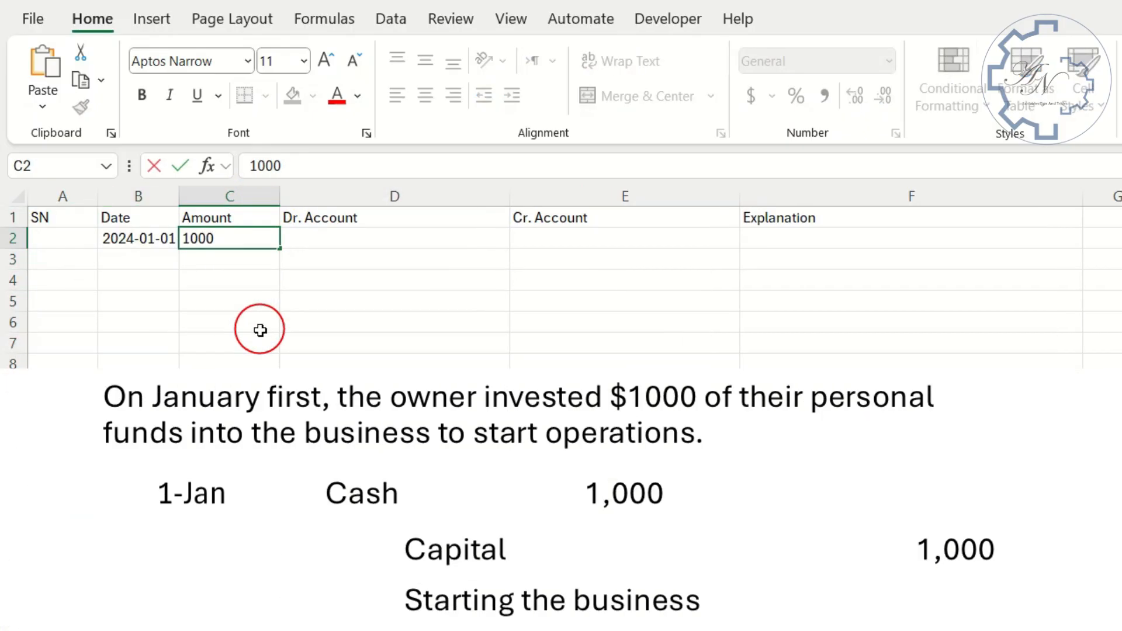
{"action": "key", "text": "Tab"}
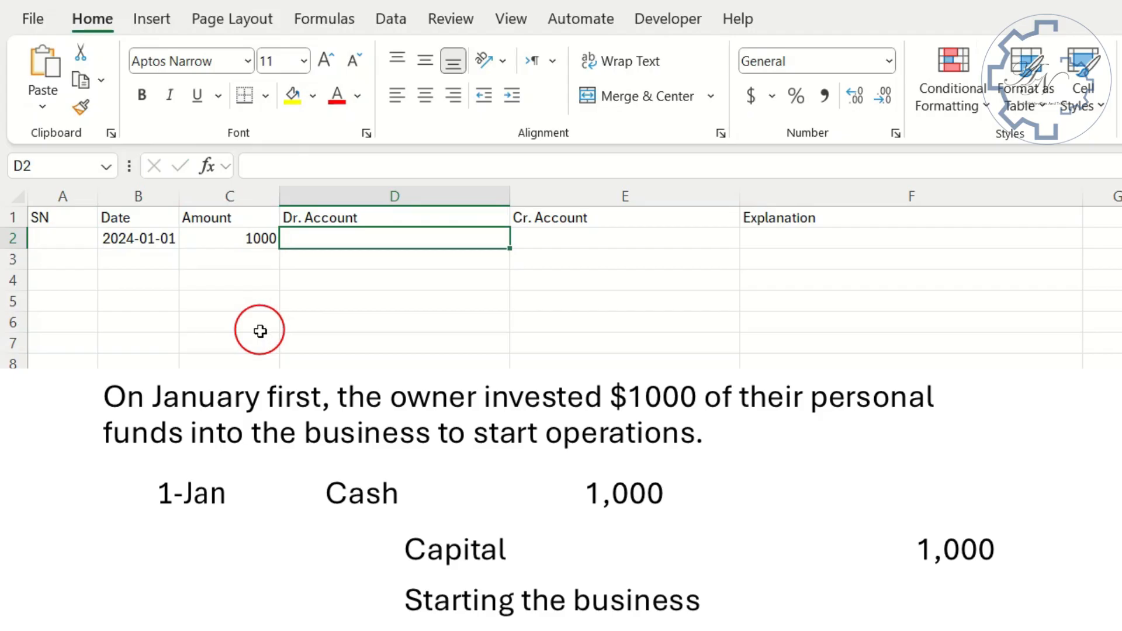
- Enter Cash as the debit account in D2 and Capitl as the credit account in E2
{"action": "type", "text": "Cash"}
{"action": "key", "text": "Tab"}
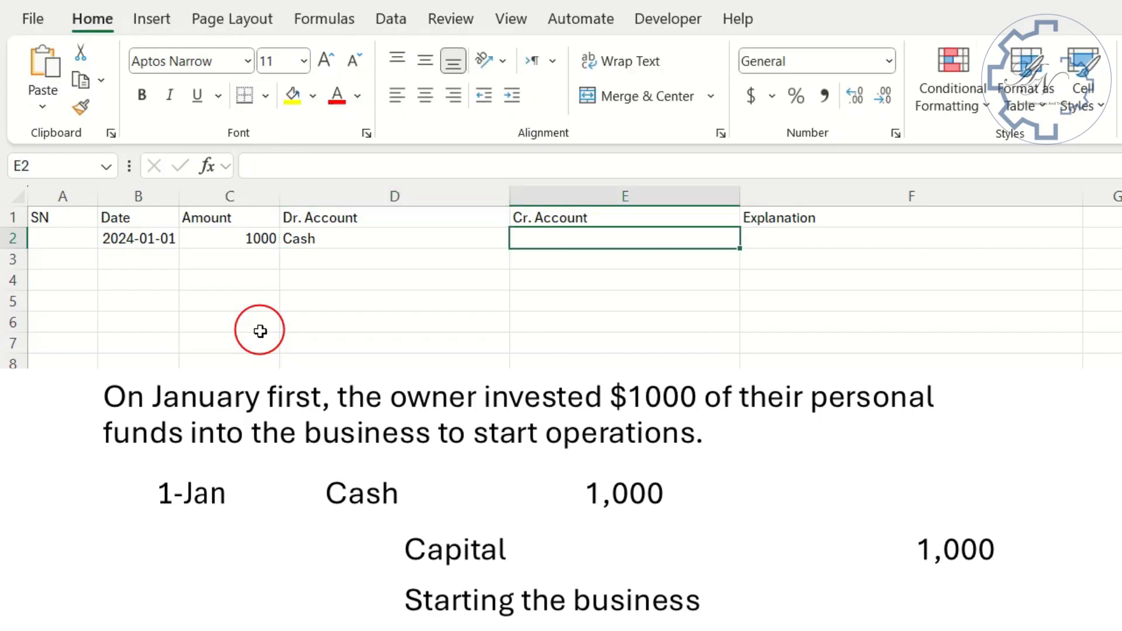
{"action": "type", "text": "Capitl"}
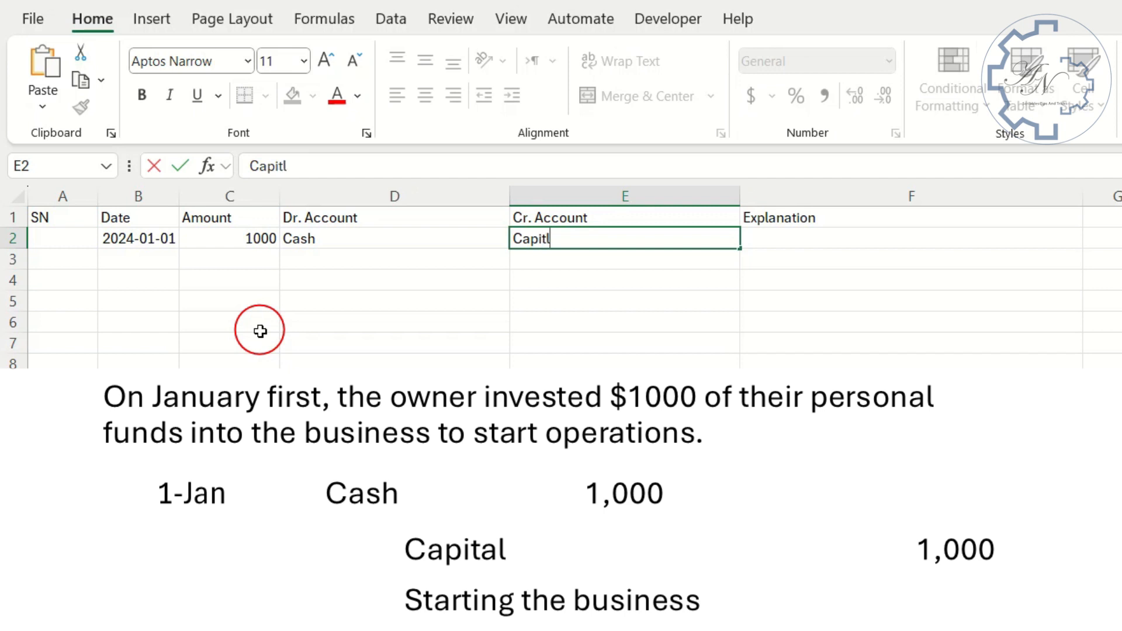
{"action": "key", "text": "Tab"}
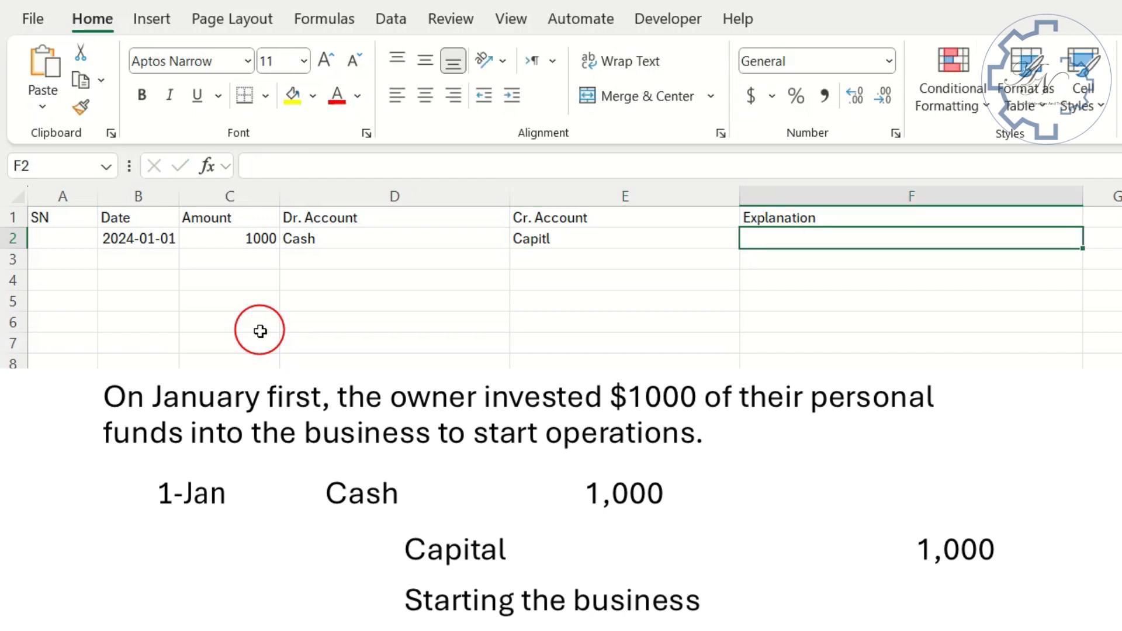
- Enter the explanation "Starting the business" in cell F2 for the first entry
{"action": "type", "text": "S"}
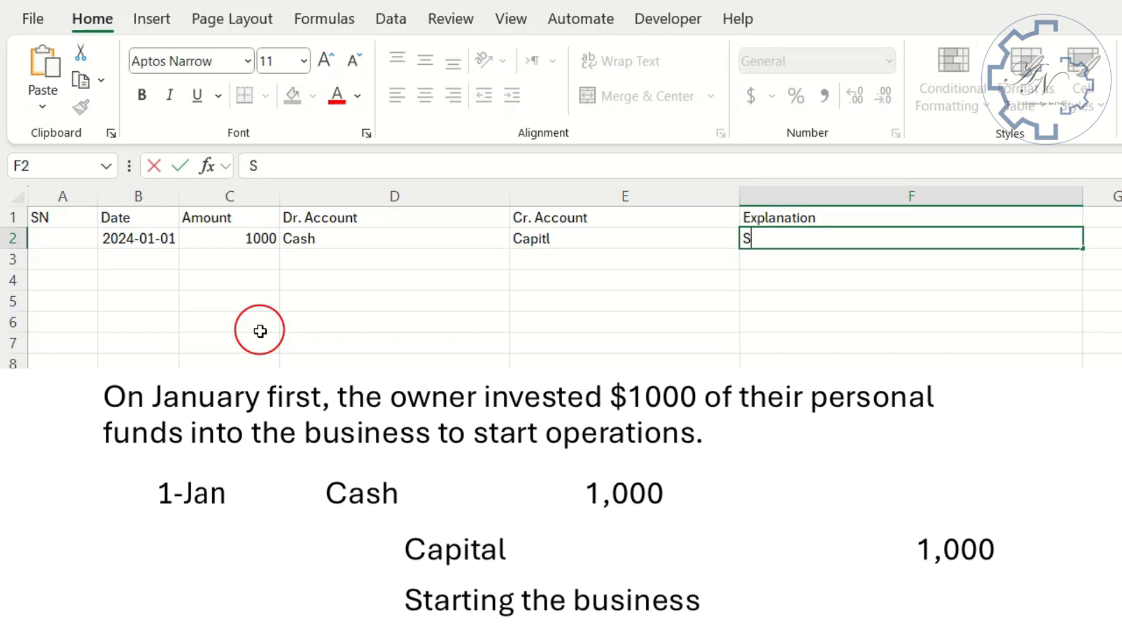
{"action": "type", "text": "tarting the bu"}
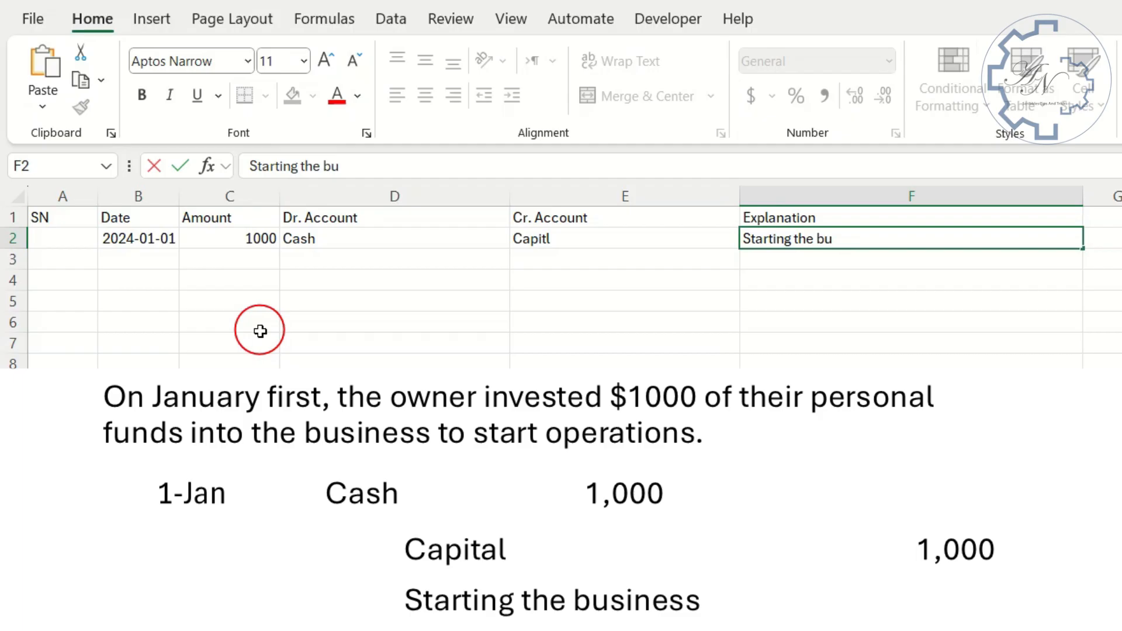
{"action": "type", "text": "siness"}
{"action": "key", "text": "Return"}
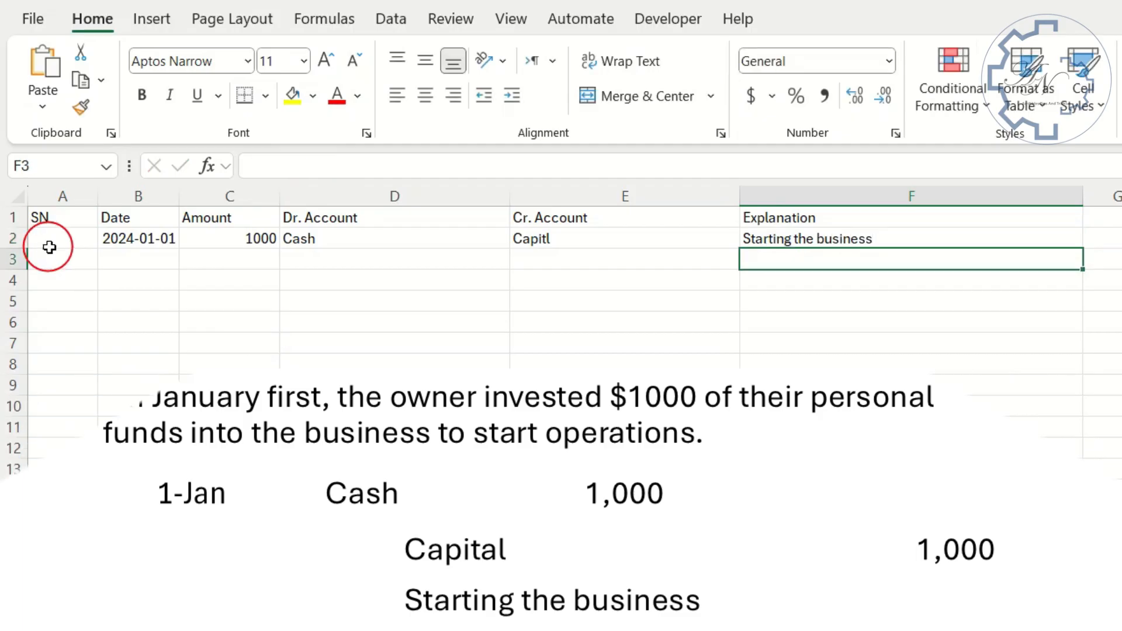
{"action": "left_click", "coordinate": [50, 242]}
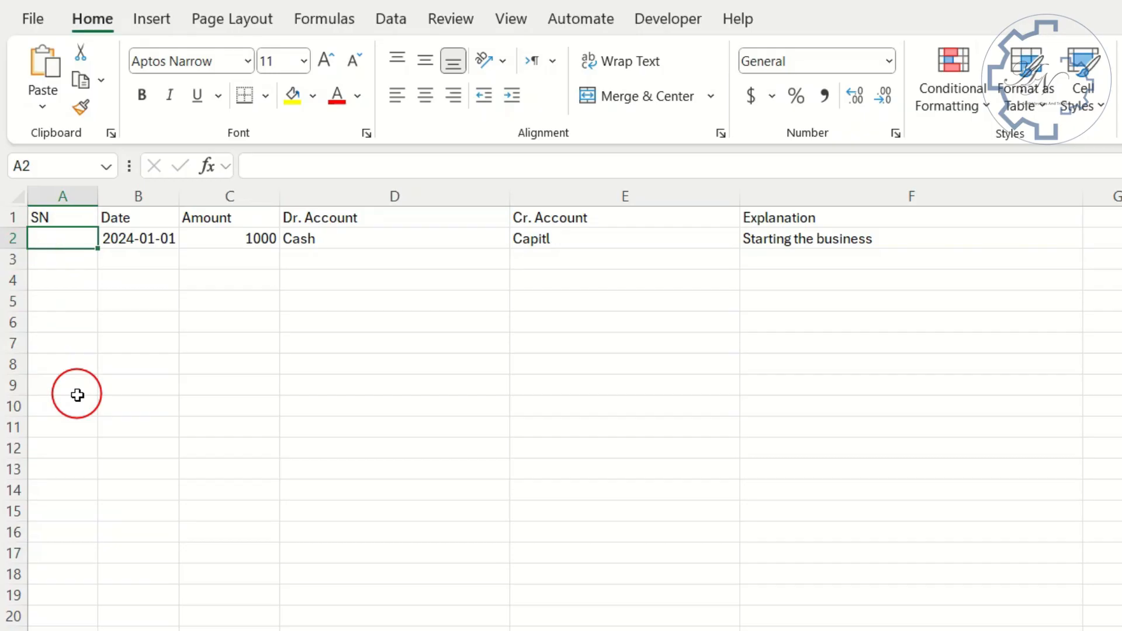
{"action": "type", "text": "=se"}
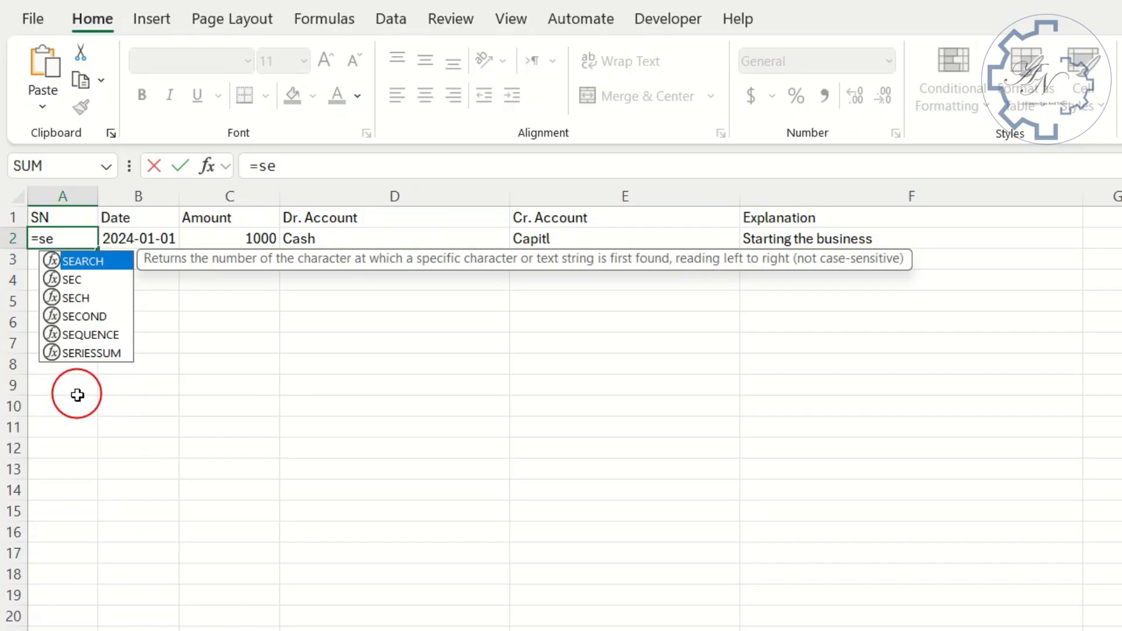
{"action": "key", "text": "BackSpace"}
{"action": "key", "text": "BackSpace"}
{"action": "key", "text": "Escape"}
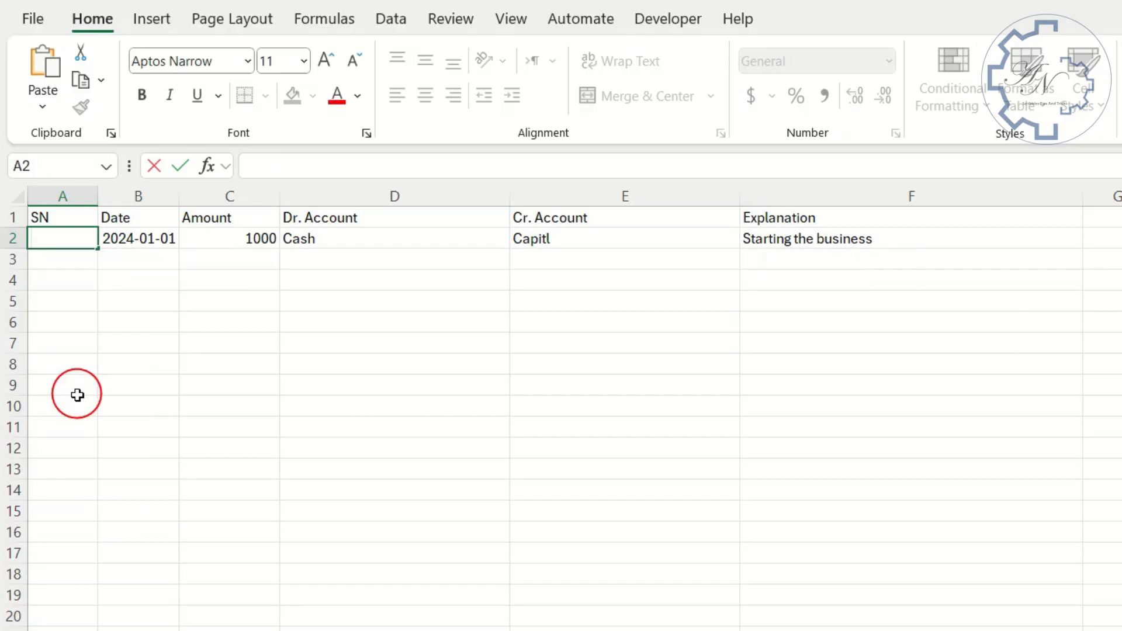
{"action": "left_click", "coordinate": [135, 346]}
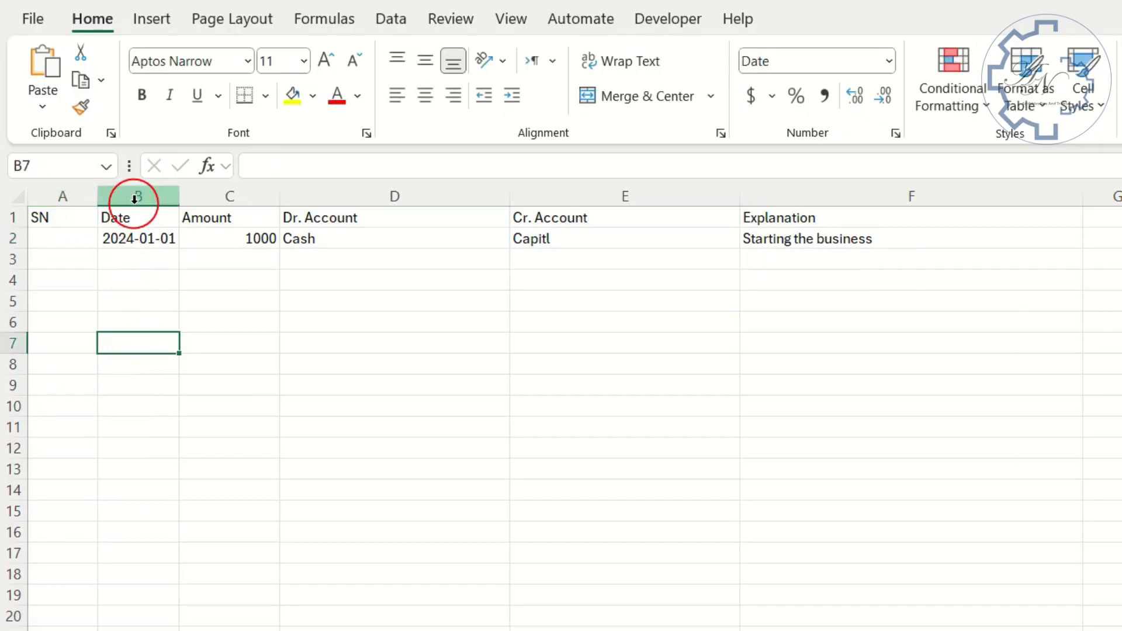
- Format the range B1:F2 as a table with headers in a light blue style, leaving out the SN column
{"action": "left_click_drag", "start_coordinate": [145, 218], "coordinate": [911, 242]}
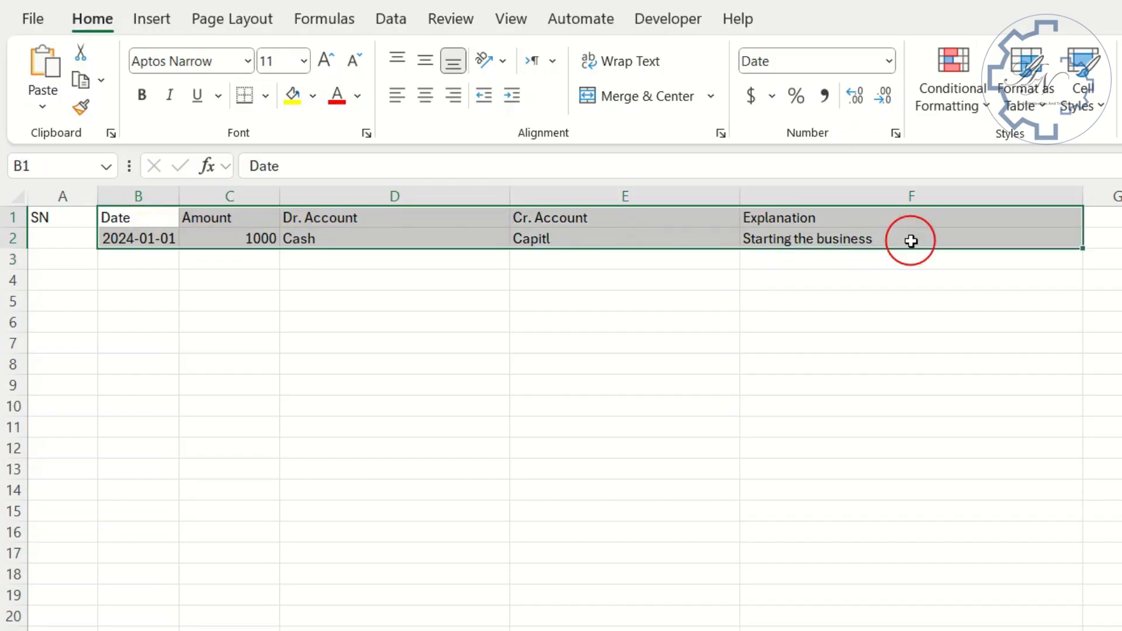
{"action": "left_click", "coordinate": [1024, 97]}
{"action": "left_click", "coordinate": [1081, 237]}
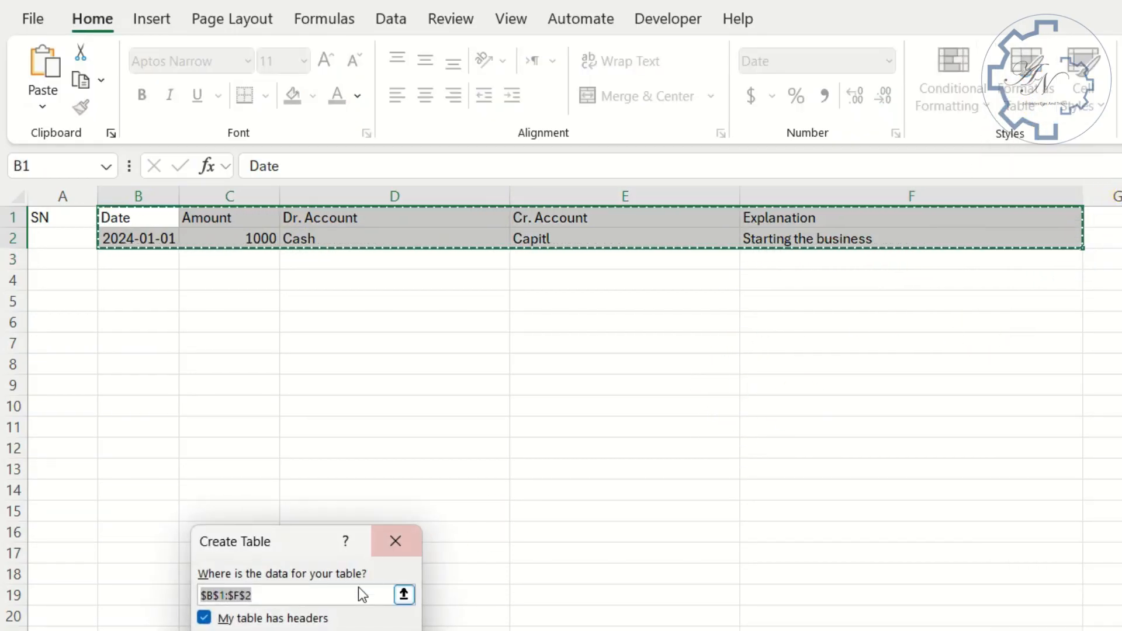
{"action": "left_click", "coordinate": [306, 627]}
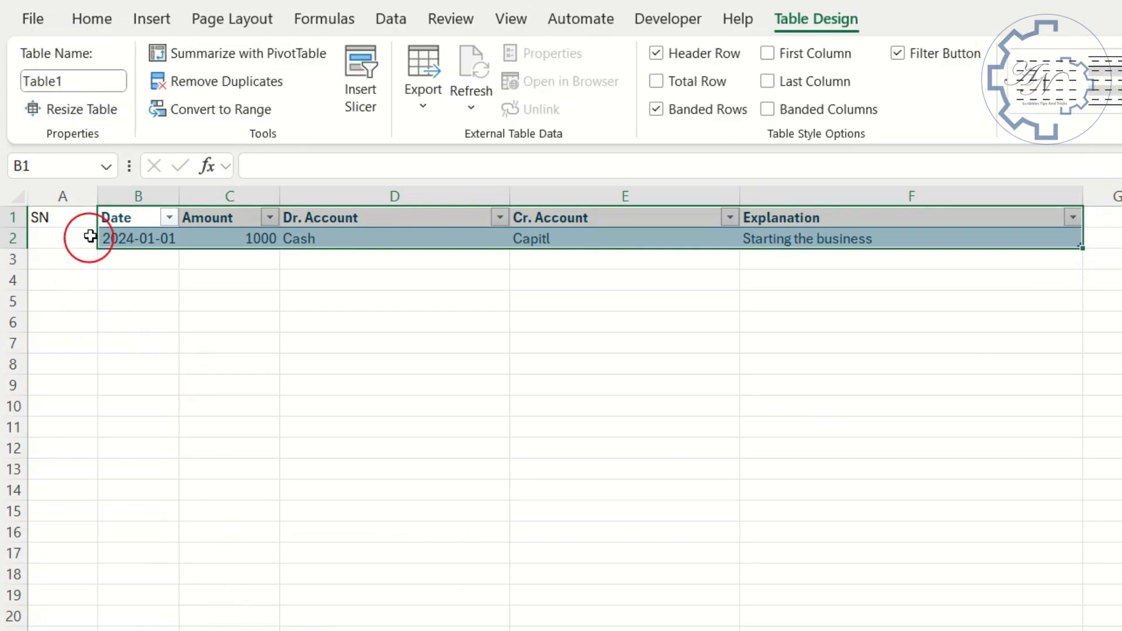
- Rename the new table as Journal
{"action": "left_click", "coordinate": [87, 81]}
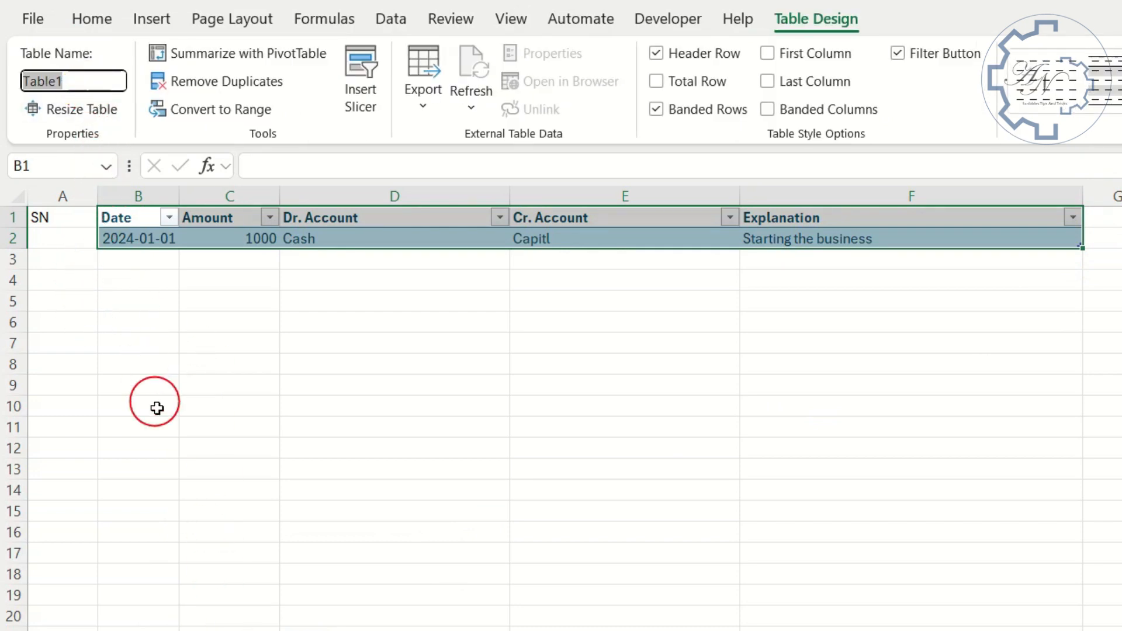
{"action": "type", "text": "Jo"}
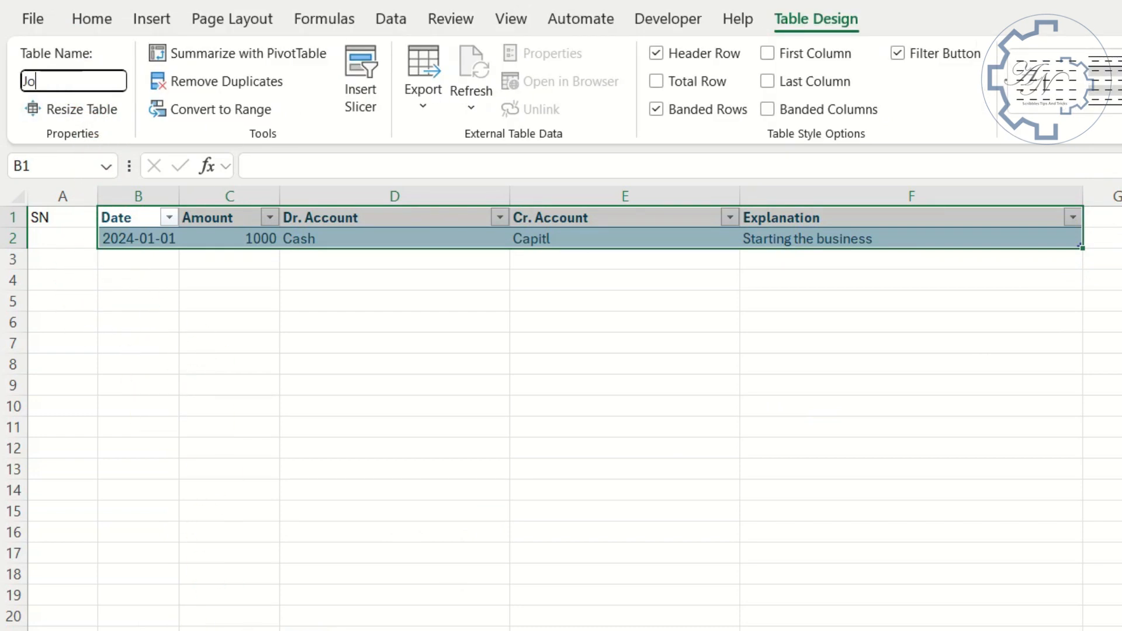
{"action": "type", "text": "urnal"}
{"action": "key", "text": "Return"}
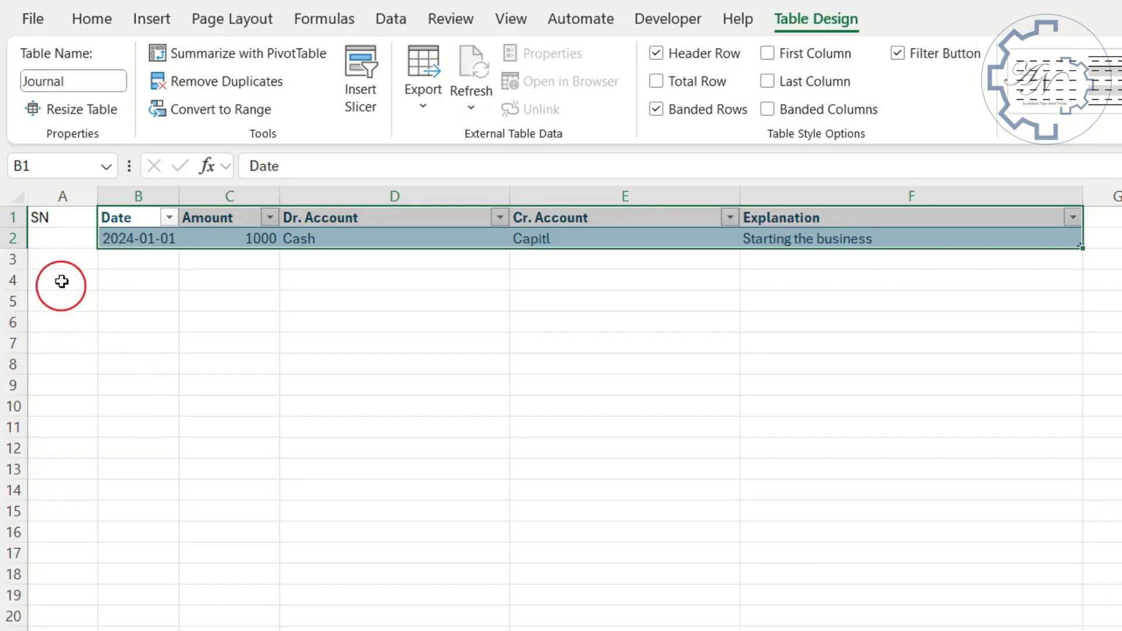
{"action": "left_click", "coordinate": [57, 240]}
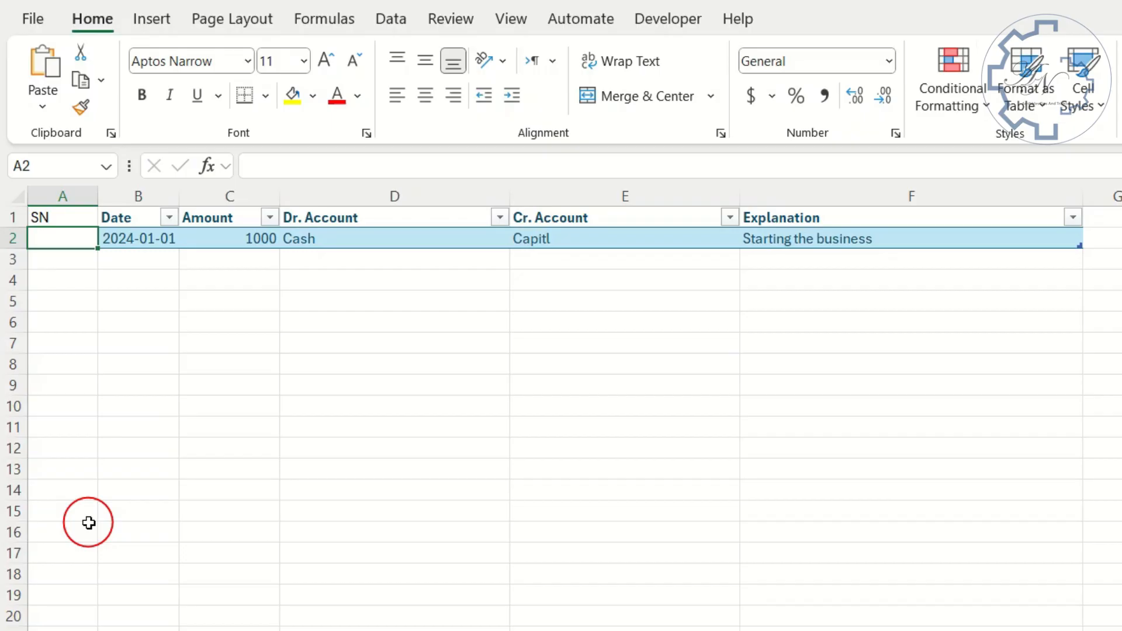
{"action": "type", "text": "=seq"}
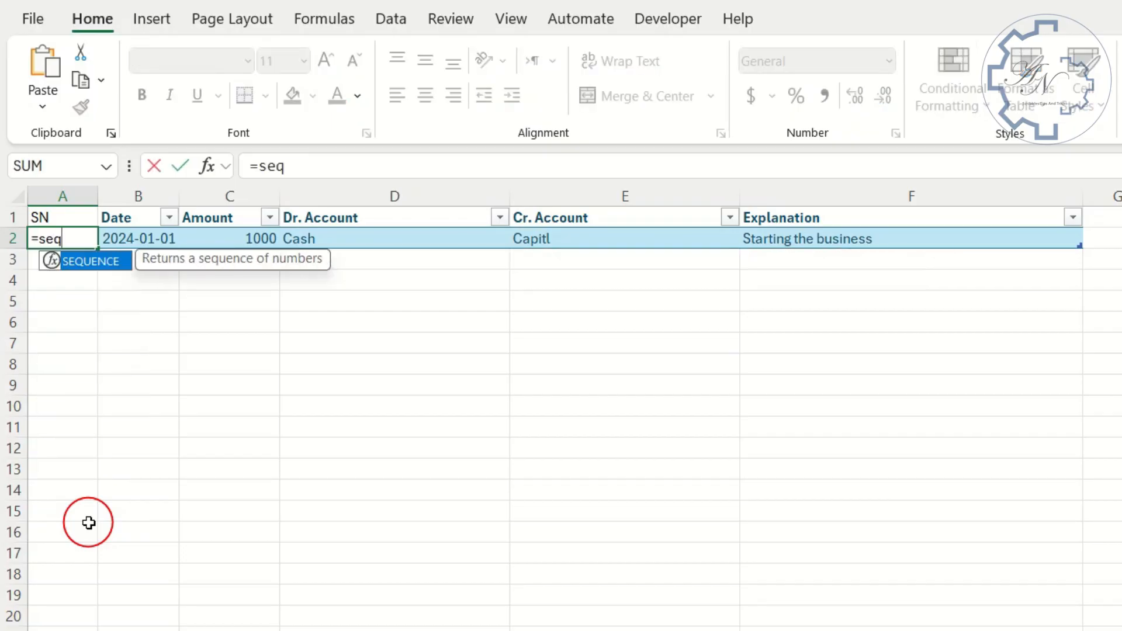
{"action": "double_click", "coordinate": [90, 261]}
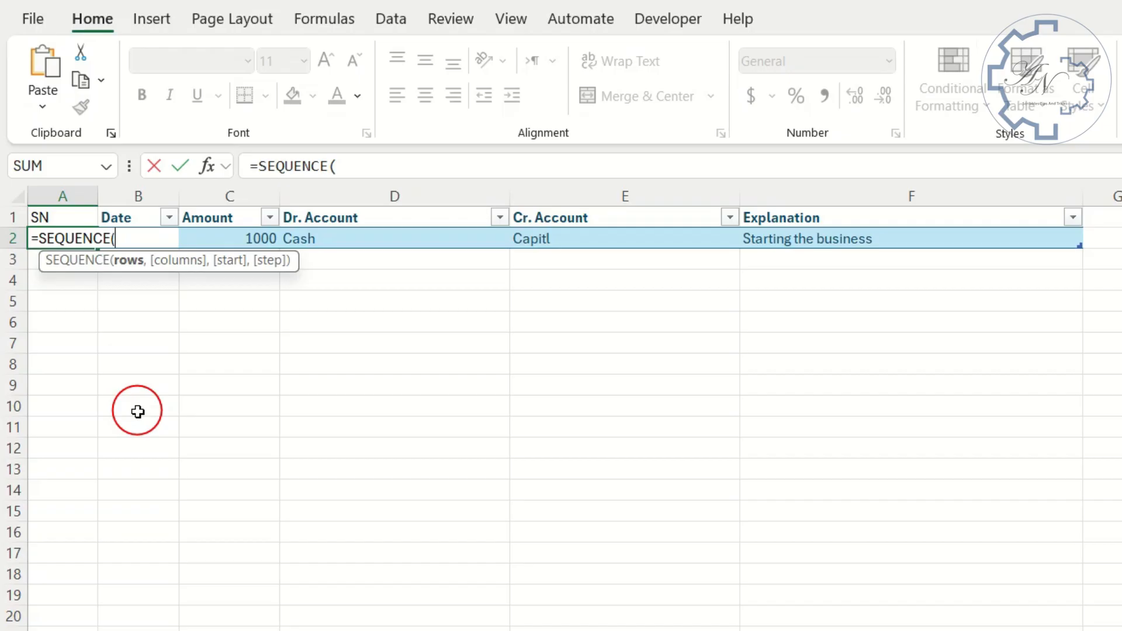
{"action": "type", "text": "cou"}
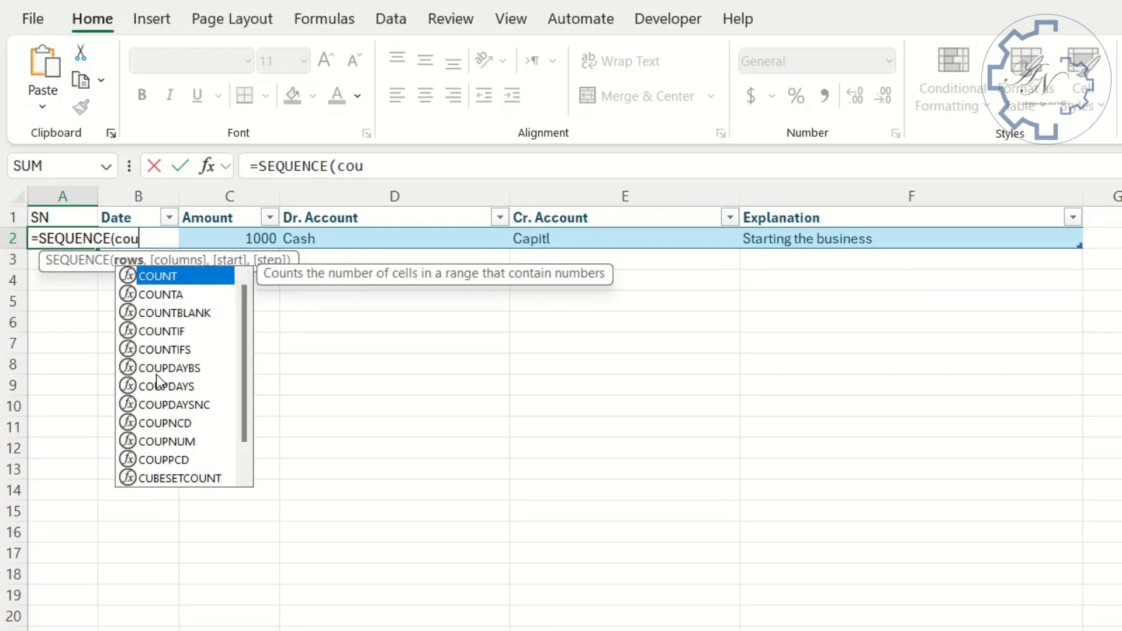
{"action": "left_click", "coordinate": [186, 282]}
{"action": "left_click", "coordinate": [186, 282]}
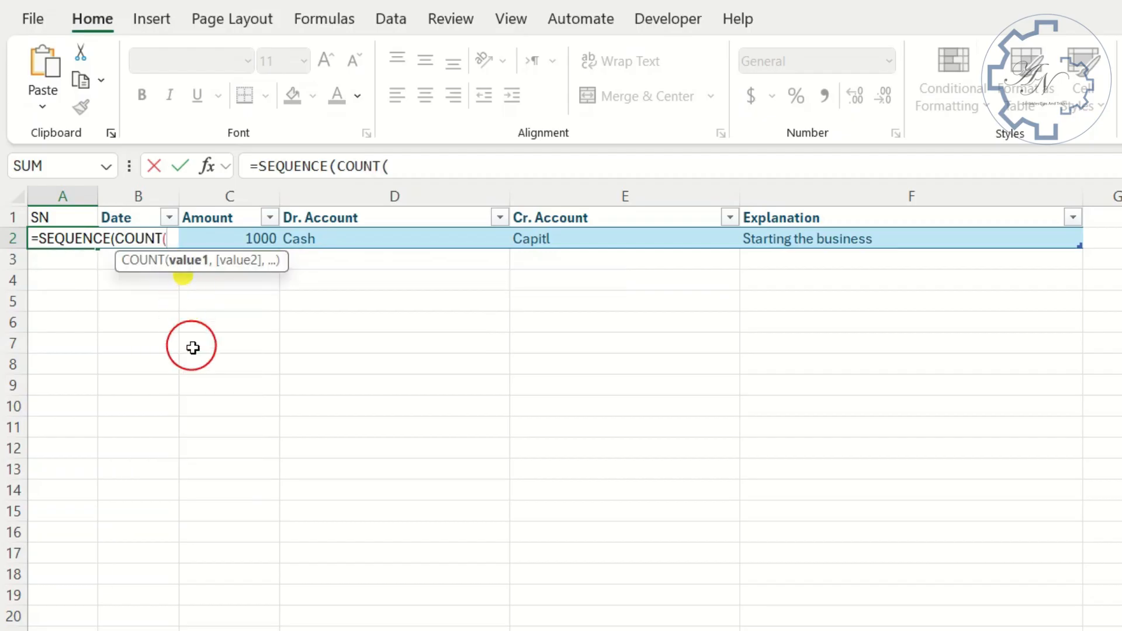
{"action": "left_click", "coordinate": [223, 238]}
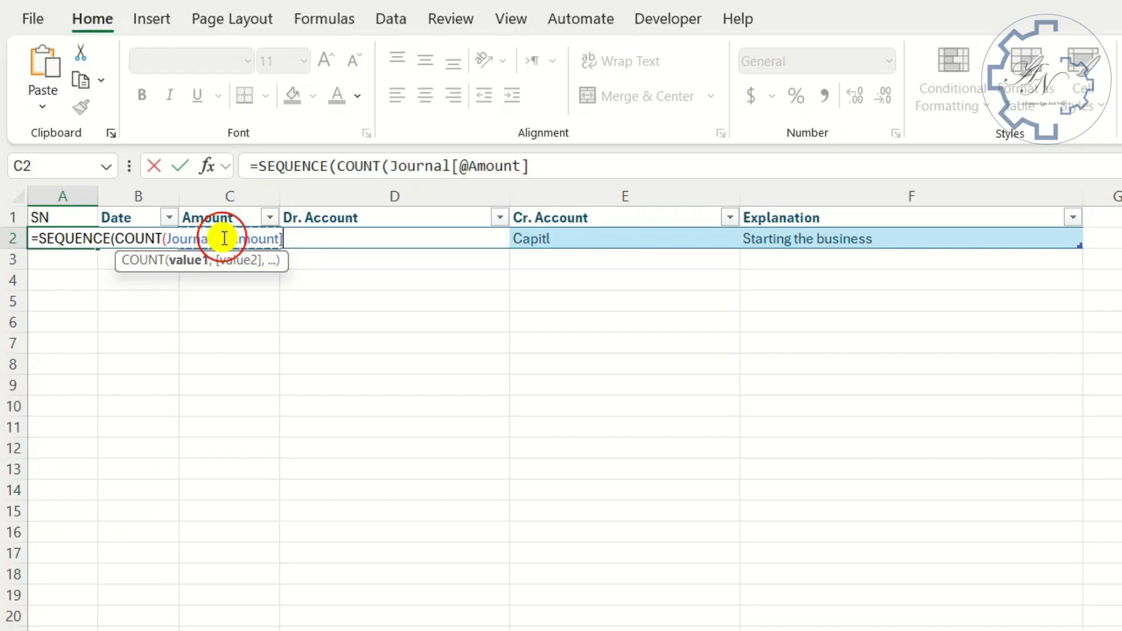
{"action": "key", "text": "Left"}
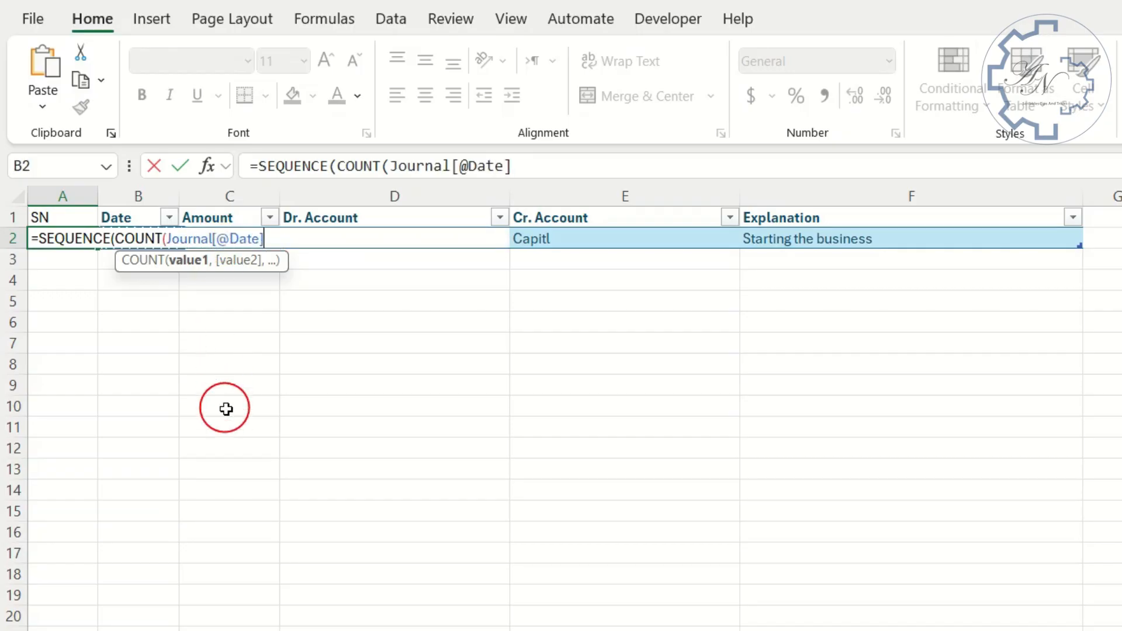
{"action": "key", "text": "Right"}
{"action": "key", "text": "Left"}
{"action": "key", "text": "Return"}
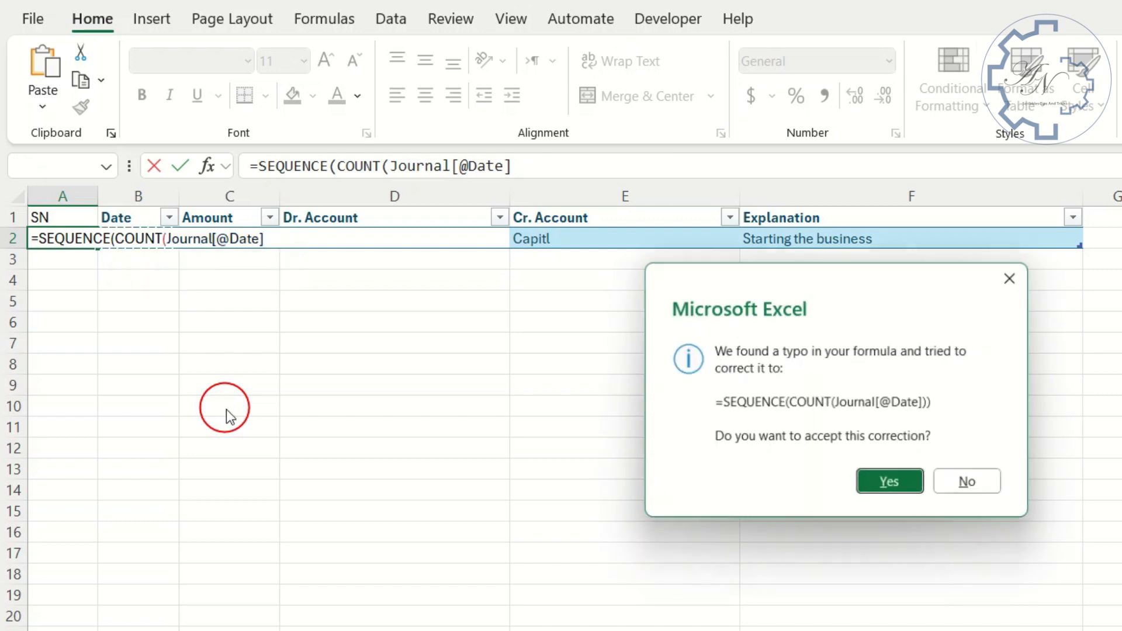
{"action": "key", "text": "Return"}
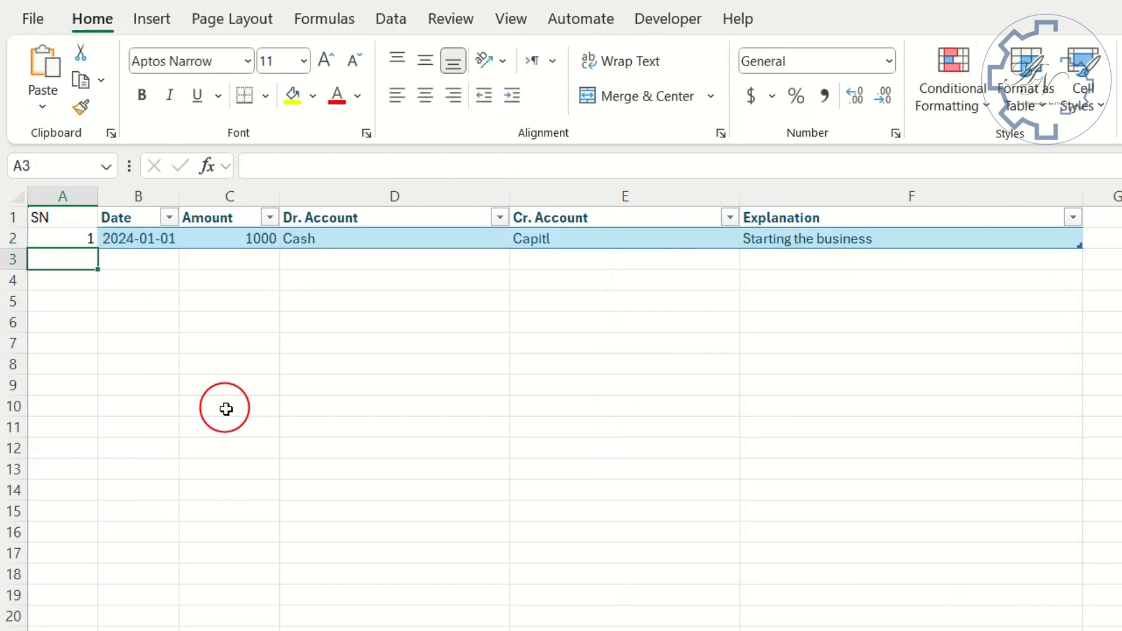
- Run a spelling check on the whole sheet and correct Capitl to Capital in the Cr. Account column
{"action": "key", "text": "Right"}
{"action": "left_click", "coordinate": [451, 19]}
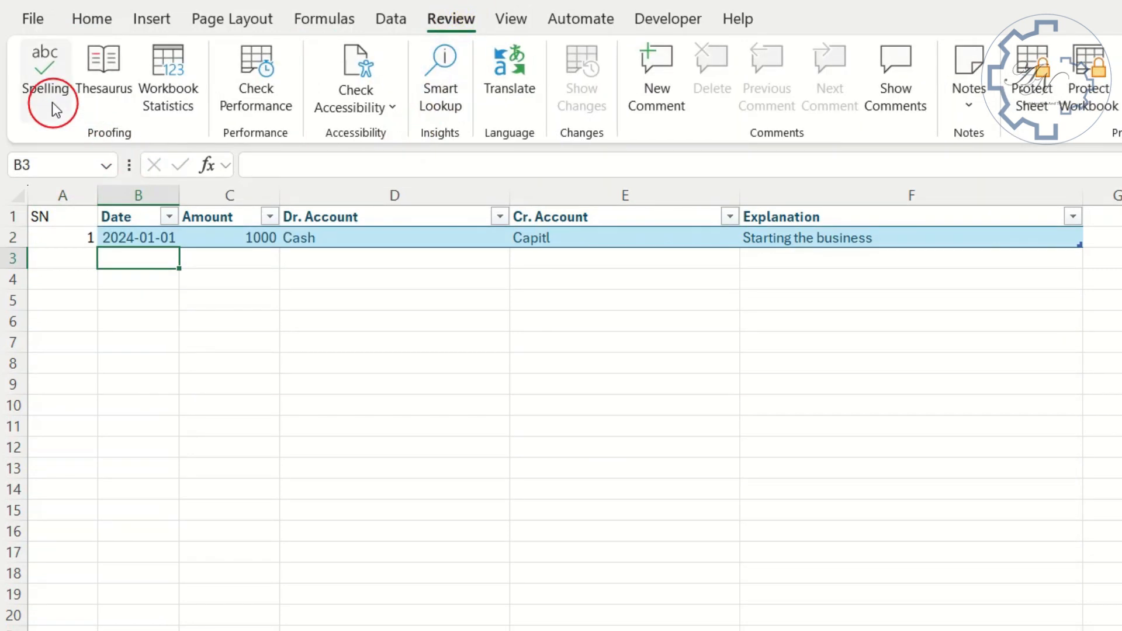
{"action": "left_click", "coordinate": [44, 86]}
{"action": "left_click", "coordinate": [370, 601]}
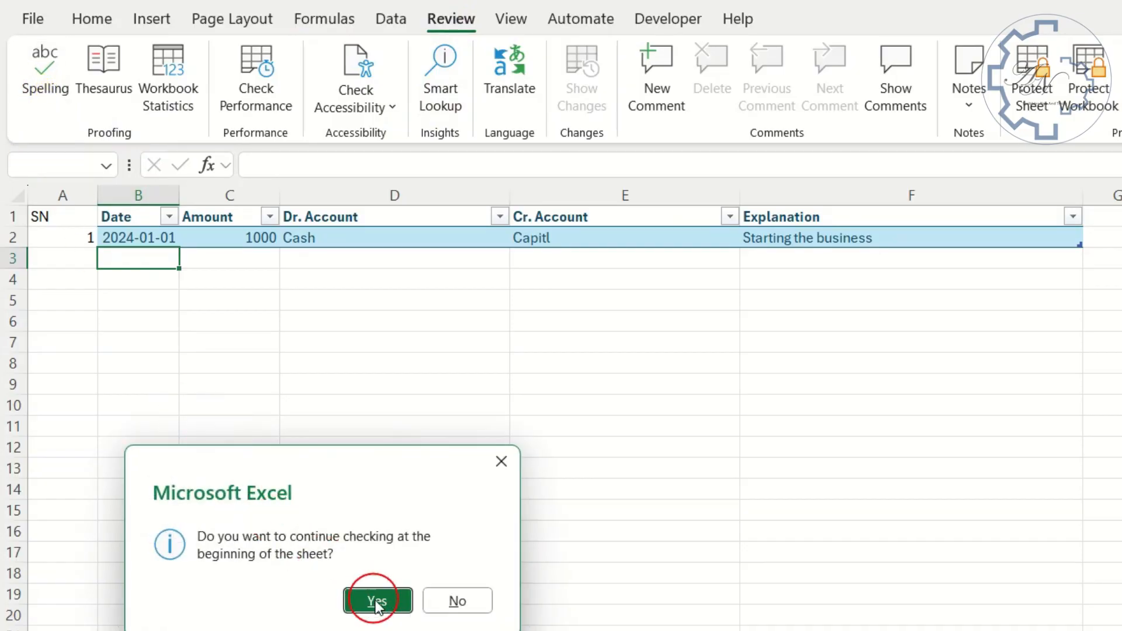
{"action": "left_click", "coordinate": [529, 591]}
{"action": "left_click", "coordinate": [986, 461]}
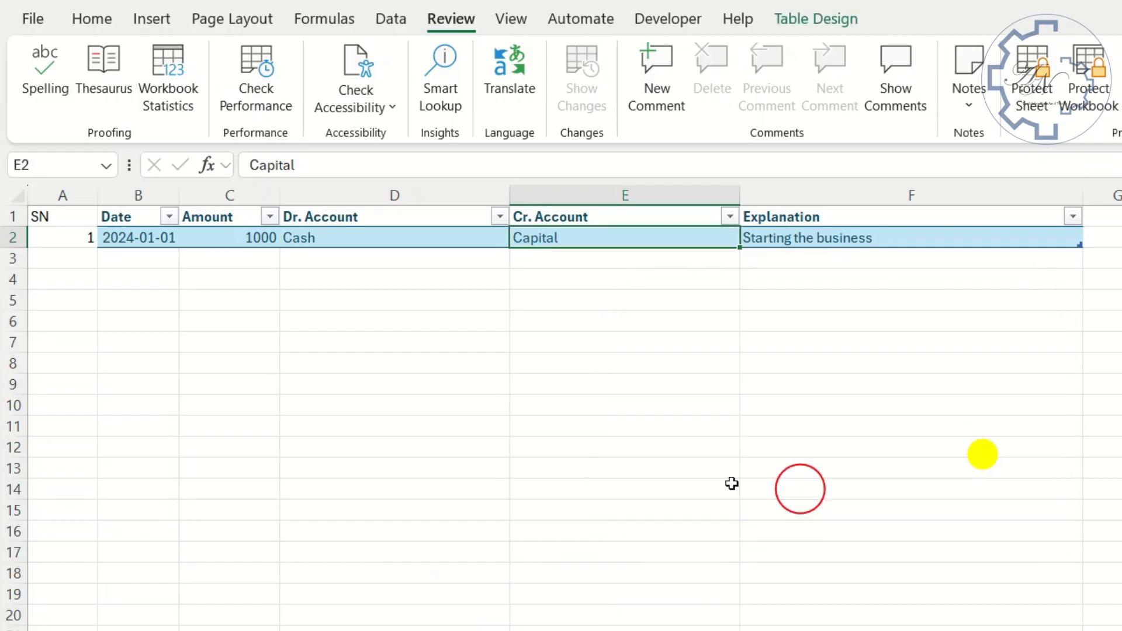
- Start a second journal entry in row 3 by copying the date from the cell above and entering an amount of 100
{"action": "left_click", "coordinate": [159, 259]}
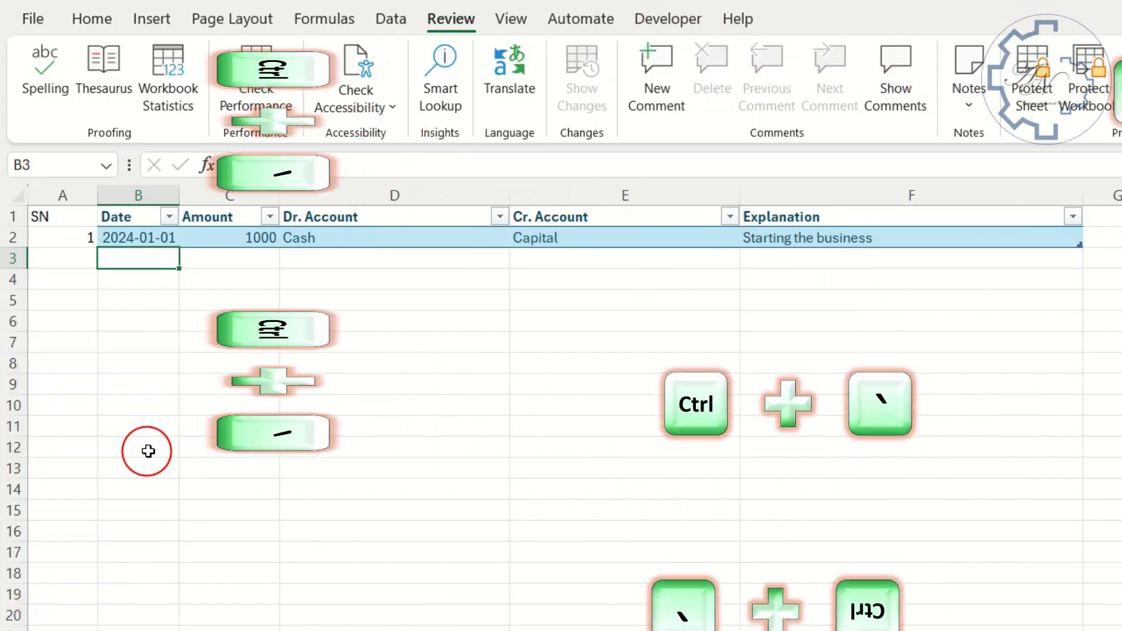
{"action": "key", "text": "ctrl+apostrophe"}
{"action": "key", "text": "Tab"}
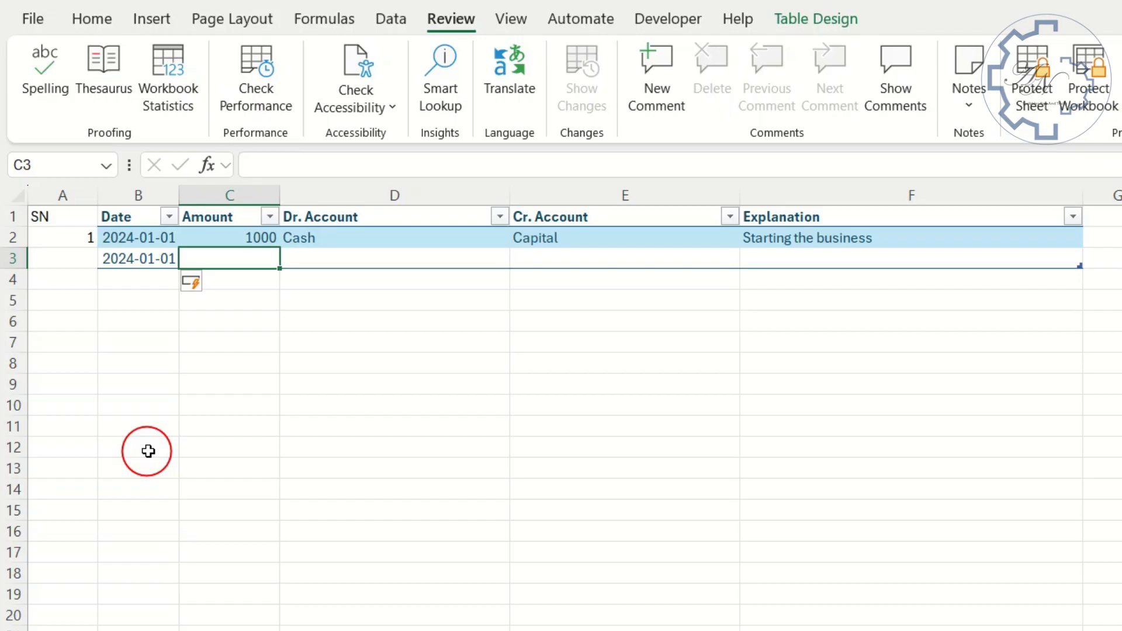
{"action": "type", "text": "100"}
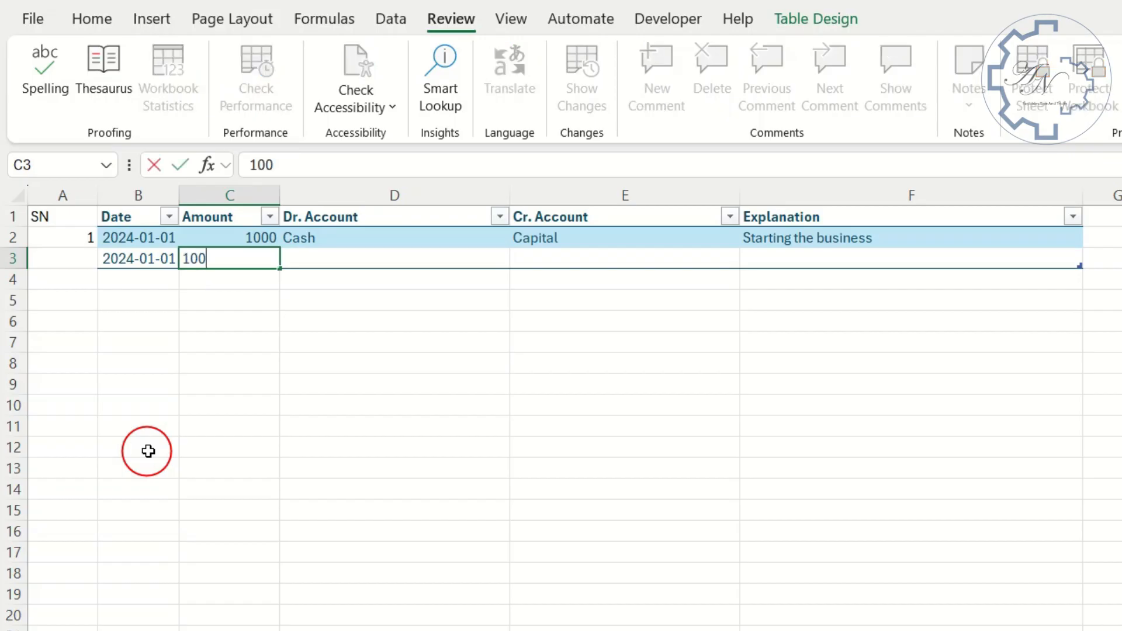
{"action": "key", "text": "Tab"}
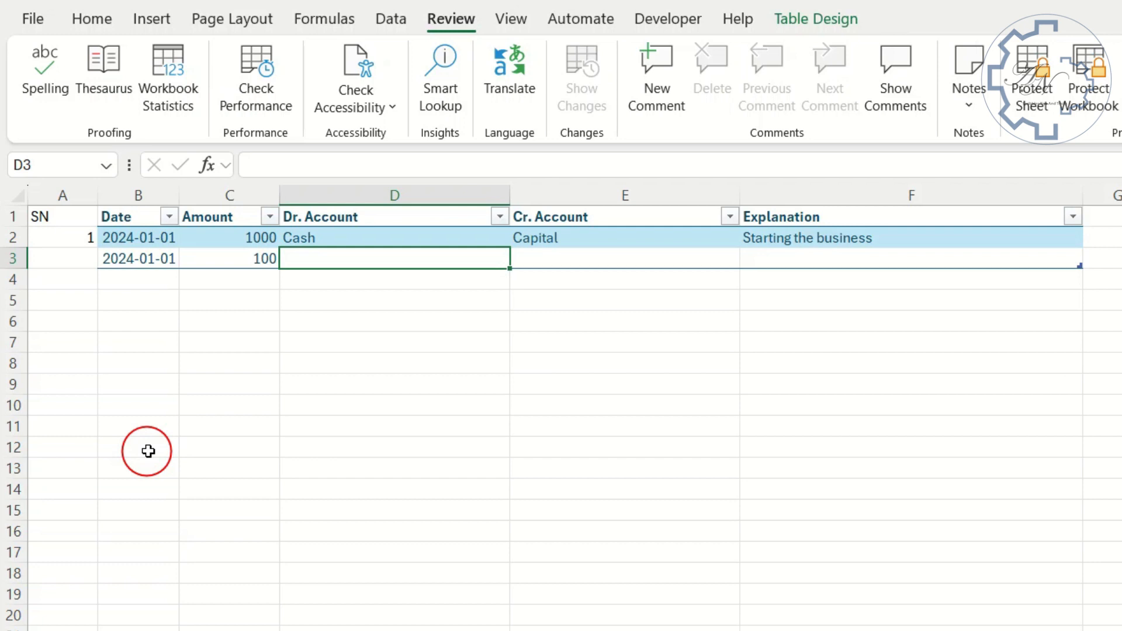
- Enter inventory as the debit account and cash as the credit account in row 3
{"action": "type", "text": "invento"}
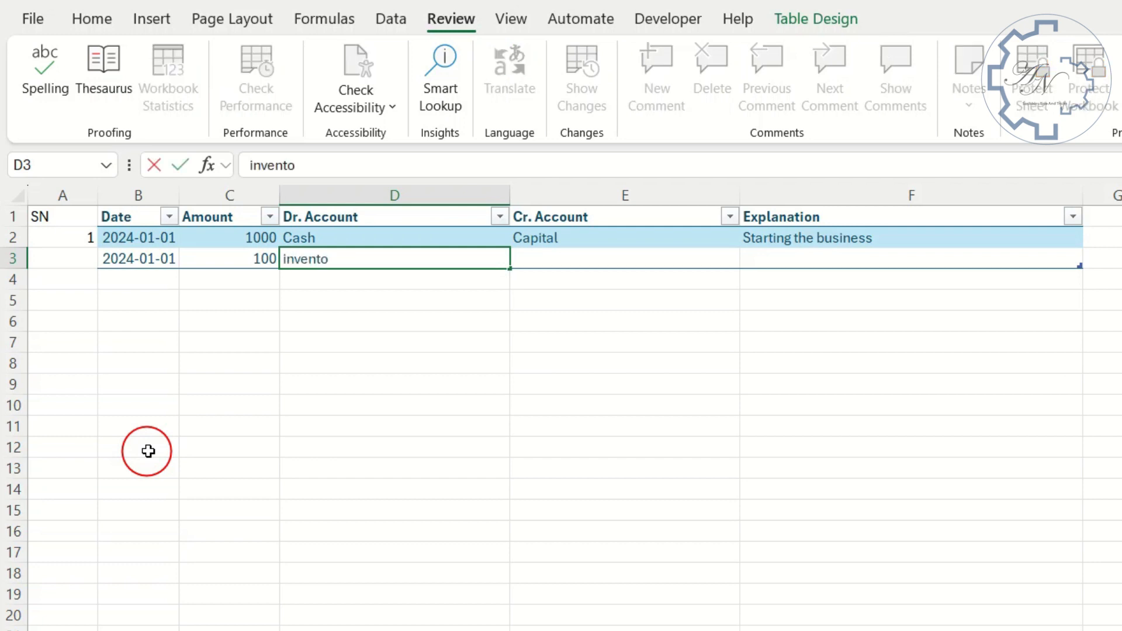
{"action": "key", "text": "Tab"}
{"action": "type", "text": "cash"}
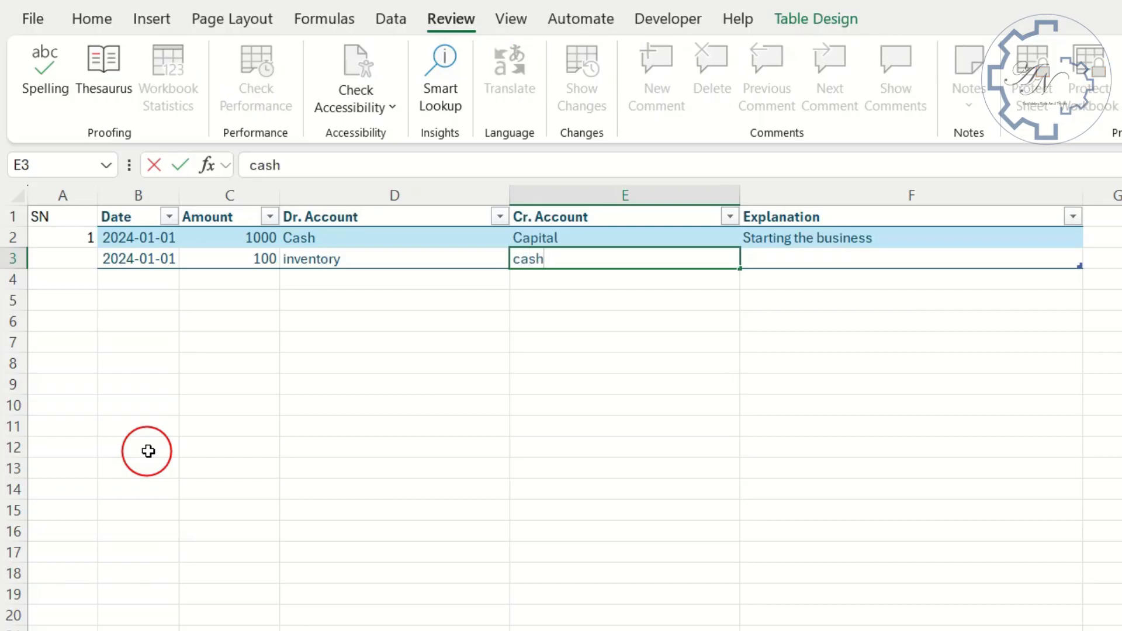
{"action": "key", "text": "Tab"}
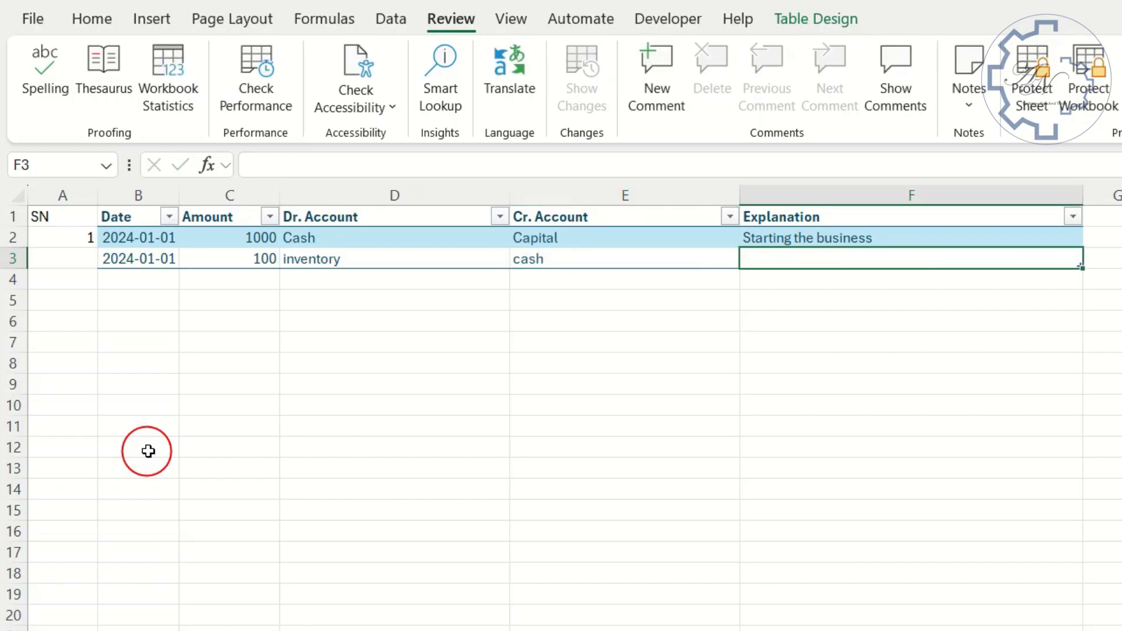
- Enter "purchase incentory cash" as the explanation for the journal entry in row 3
{"action": "type", "text": "purchase"}
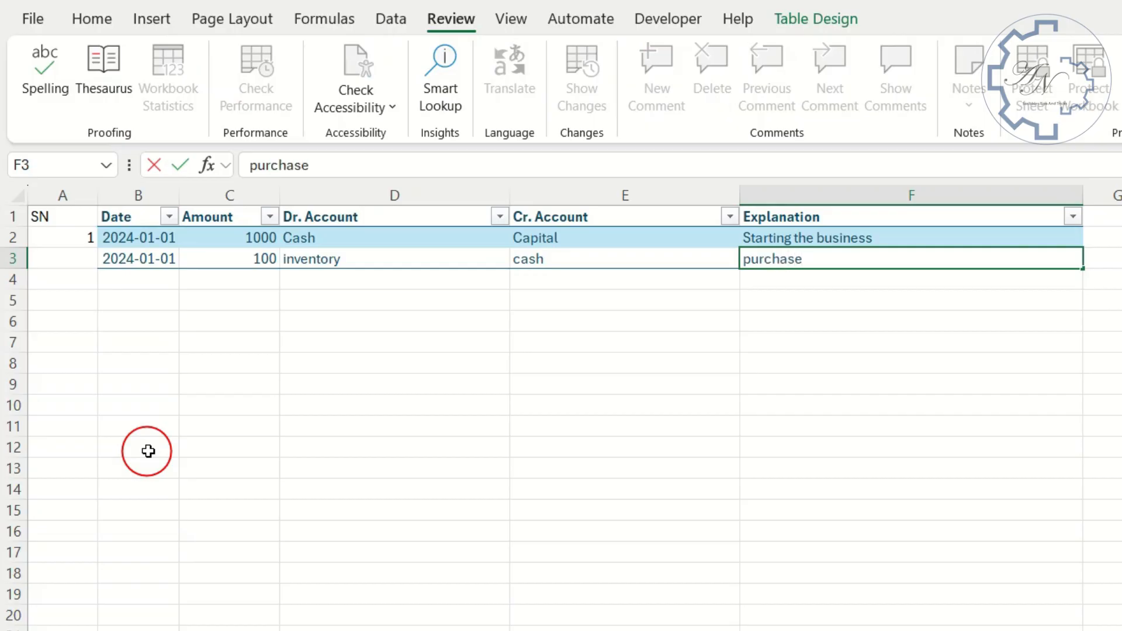
{"action": "type", "text": " incentory"}
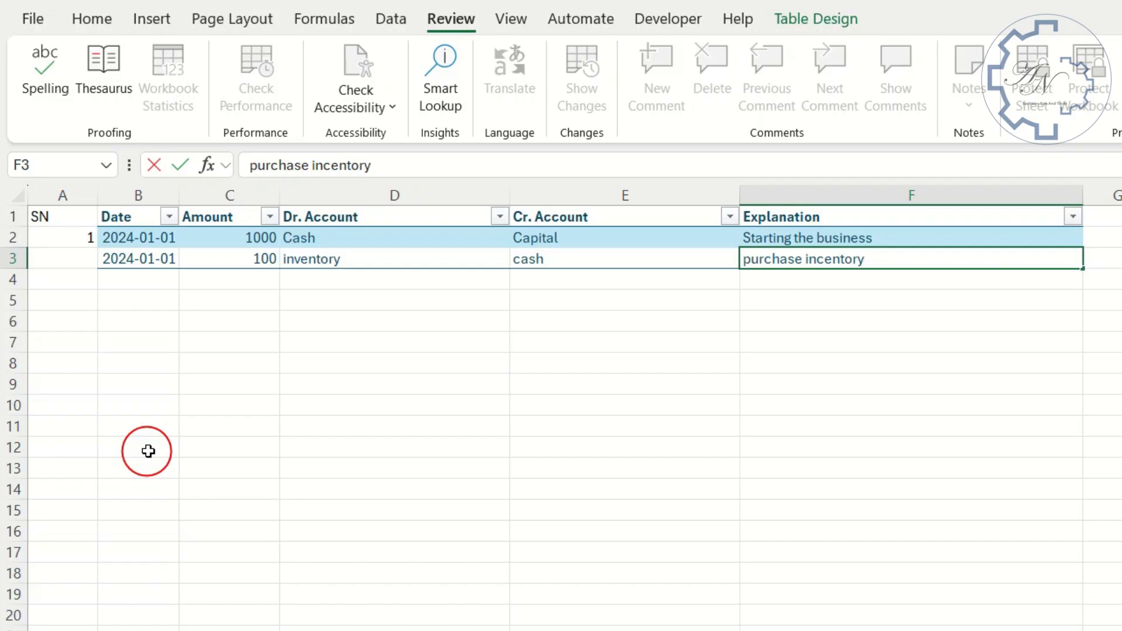
{"action": "type", "text": " cash"}
{"action": "key", "text": "Return"}
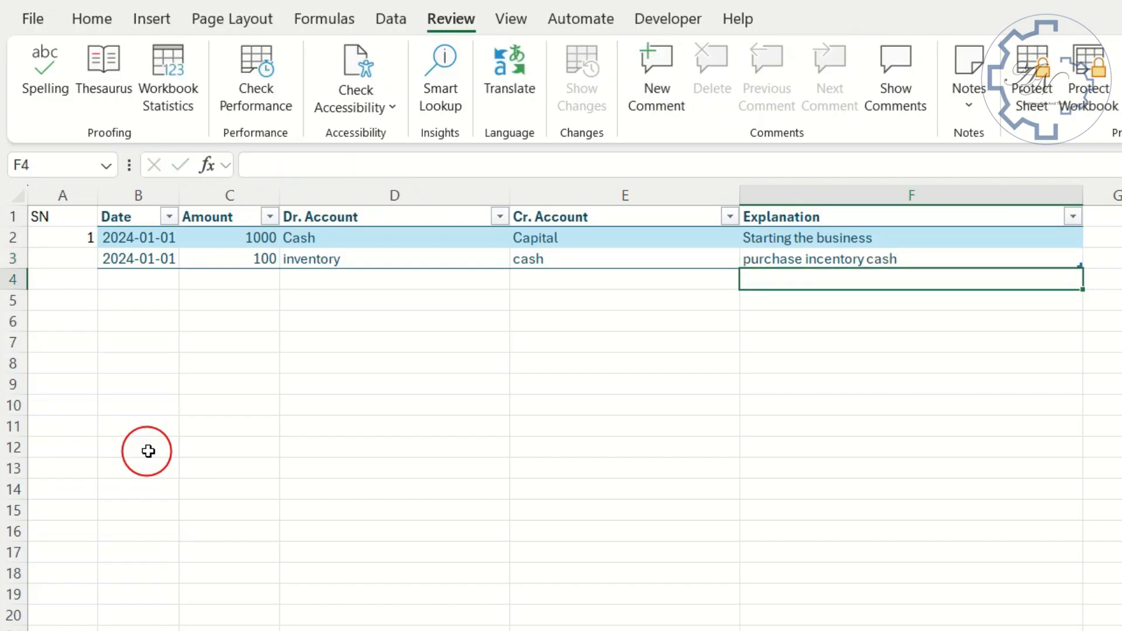
- Run a spelling check on the whole sheet and correct incentory to inventory in the row 3 explanation
{"action": "left_click", "coordinate": [45, 94]}
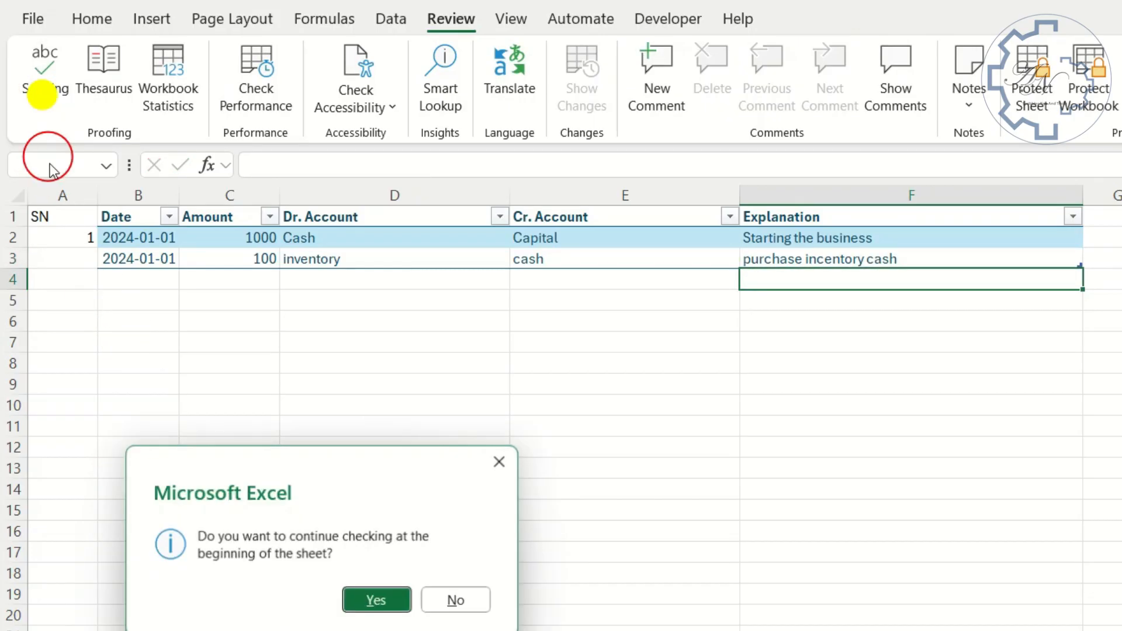
{"action": "left_click", "coordinate": [377, 601]}
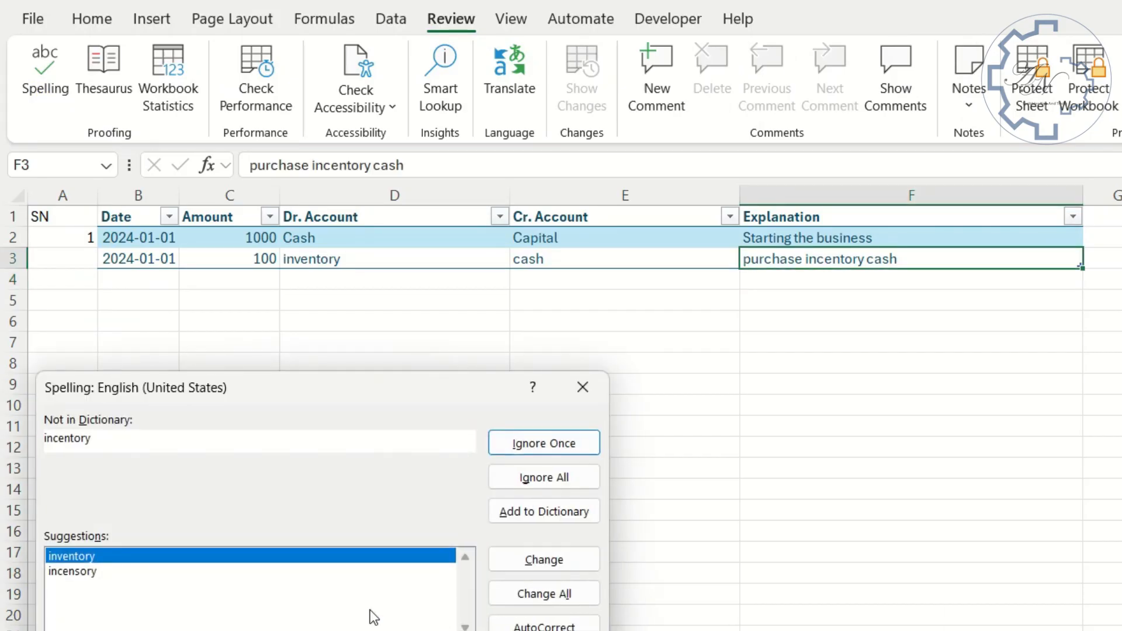
{"action": "left_click", "coordinate": [514, 566]}
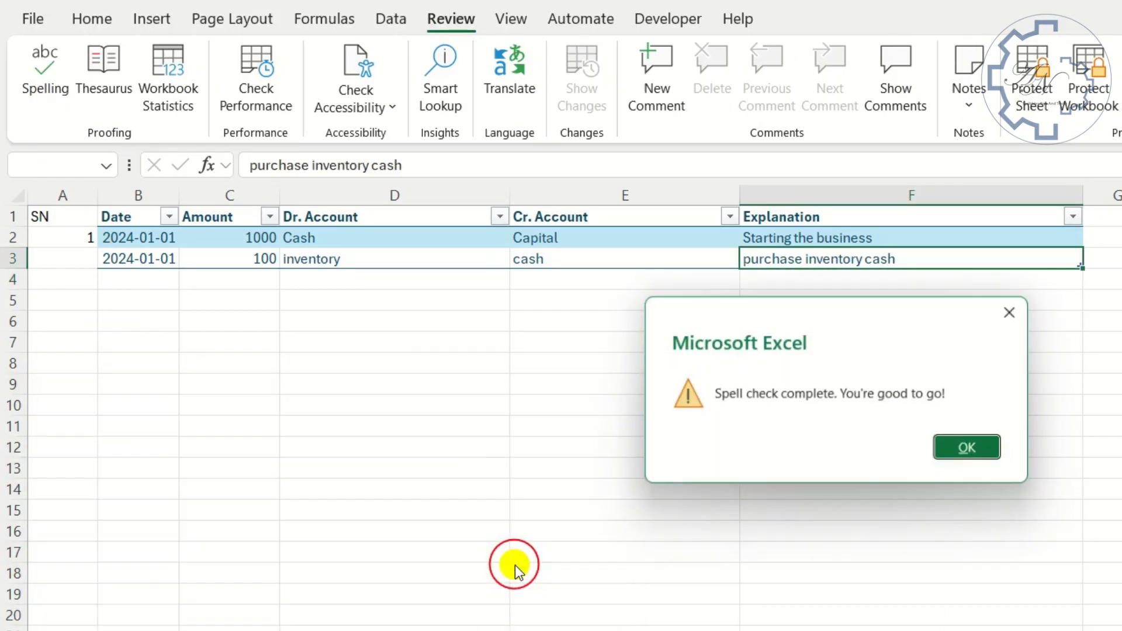
{"action": "left_click", "coordinate": [989, 459]}
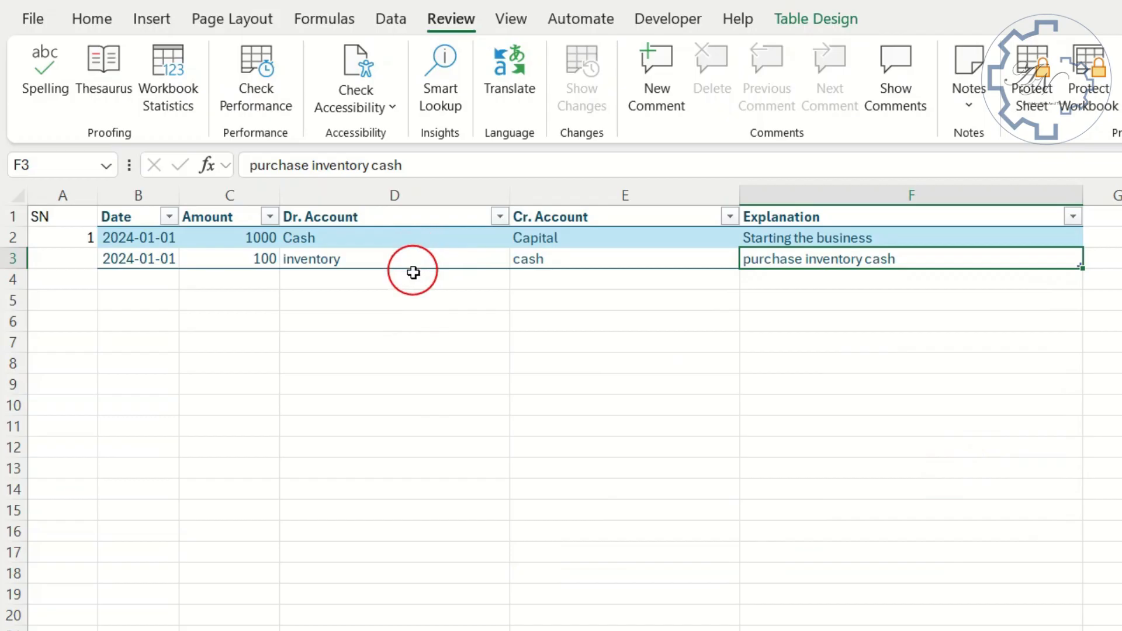
- Format the Amount column with the comma number style and no decimal places
{"action": "left_click", "coordinate": [228, 195]}
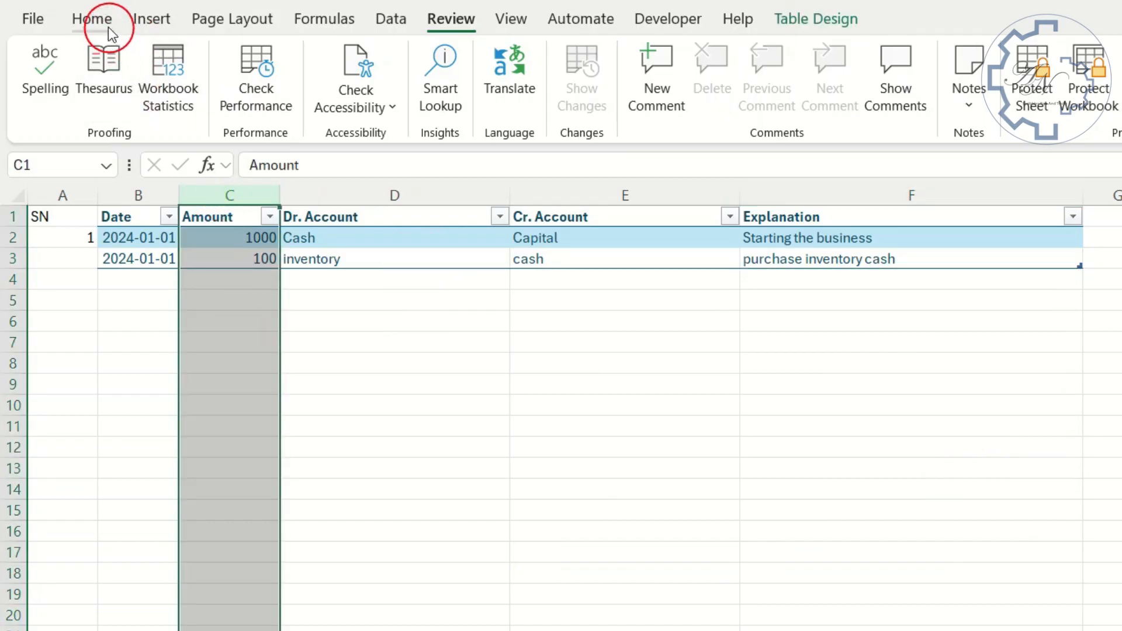
{"action": "left_click", "coordinate": [92, 18]}
{"action": "left_click", "coordinate": [825, 96]}
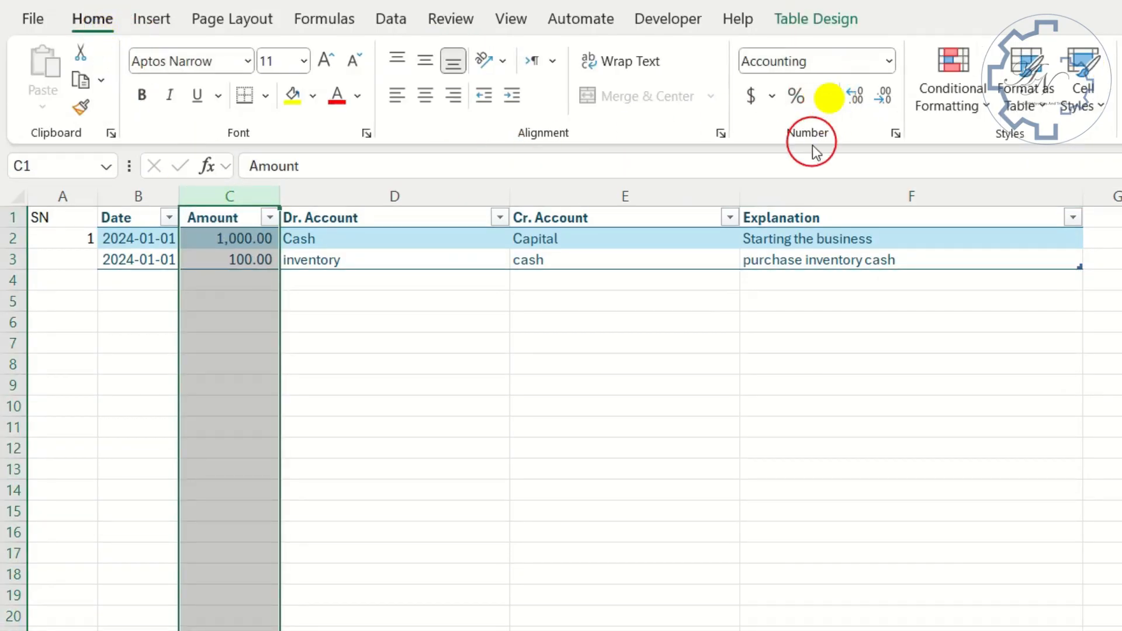
{"action": "left_click", "coordinate": [882, 99]}
{"action": "left_click", "coordinate": [882, 99]}
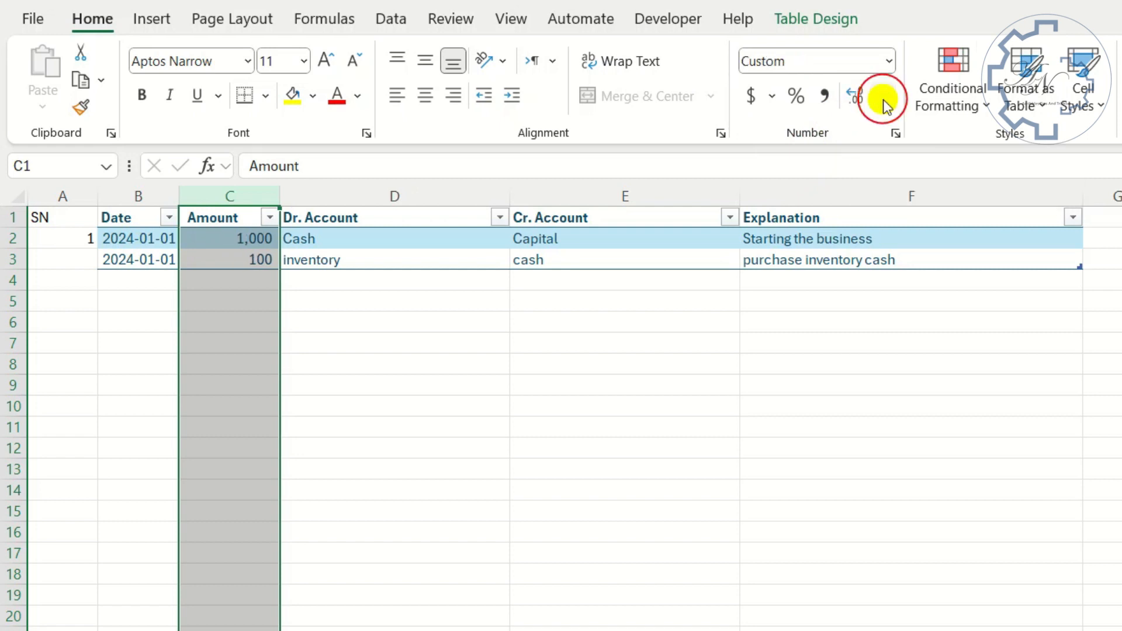
{"action": "left_click", "coordinate": [858, 235]}
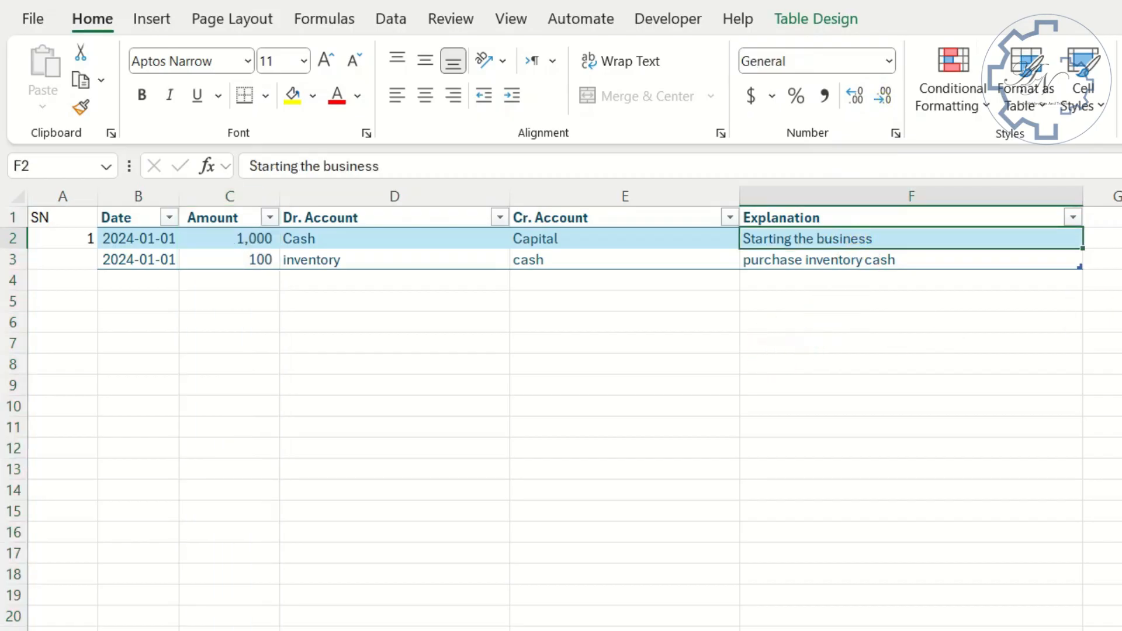
- Change the serial number formula in A2 to =SEQUENCE(COUNT(Journal[Date])), accepting the correction of its missing parentheses
{"action": "double_click", "coordinate": [61, 237]}
{"action": "left_click_drag", "start_coordinate": [555, 166], "coordinate": [619, 173]}
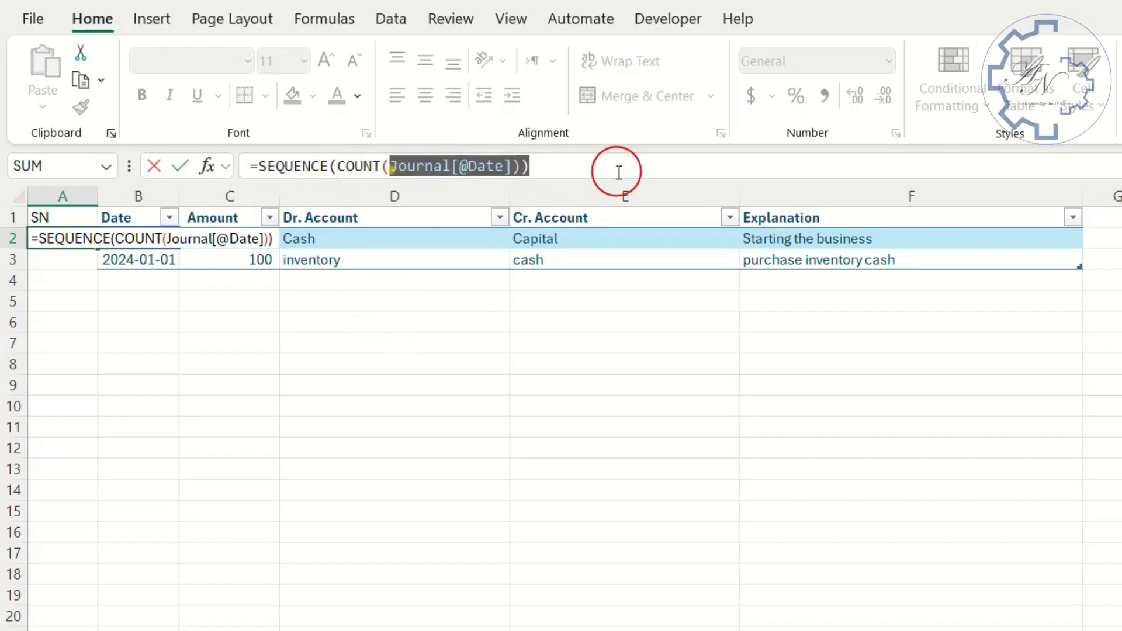
{"action": "key", "text": "BackSpace"}
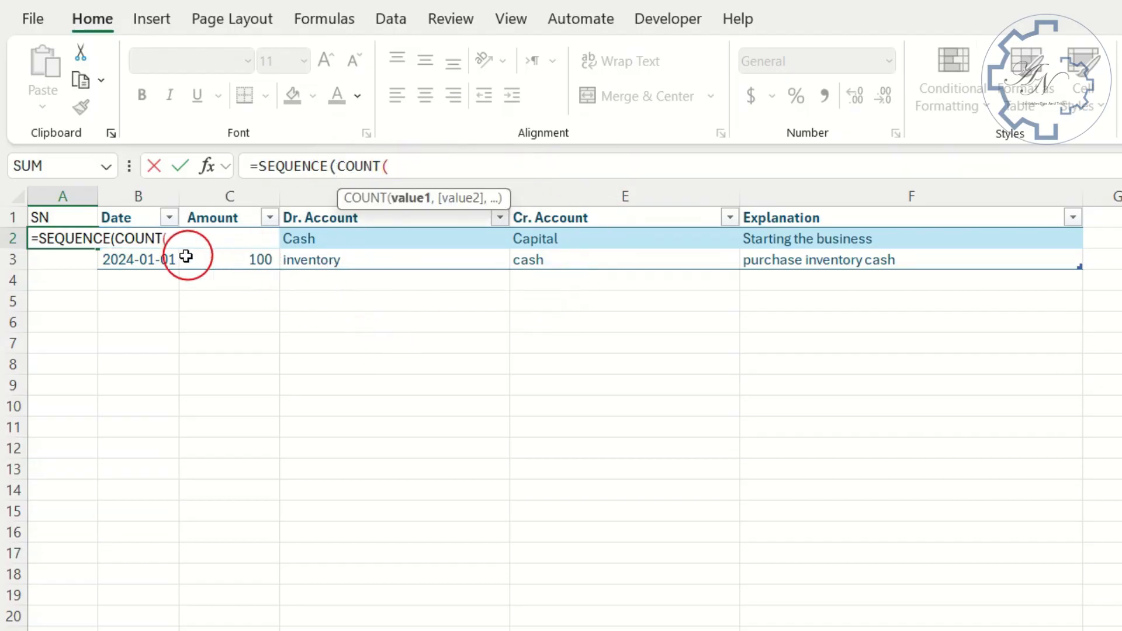
{"action": "left_click_drag", "start_coordinate": [158, 262], "coordinate": [156, 243]}
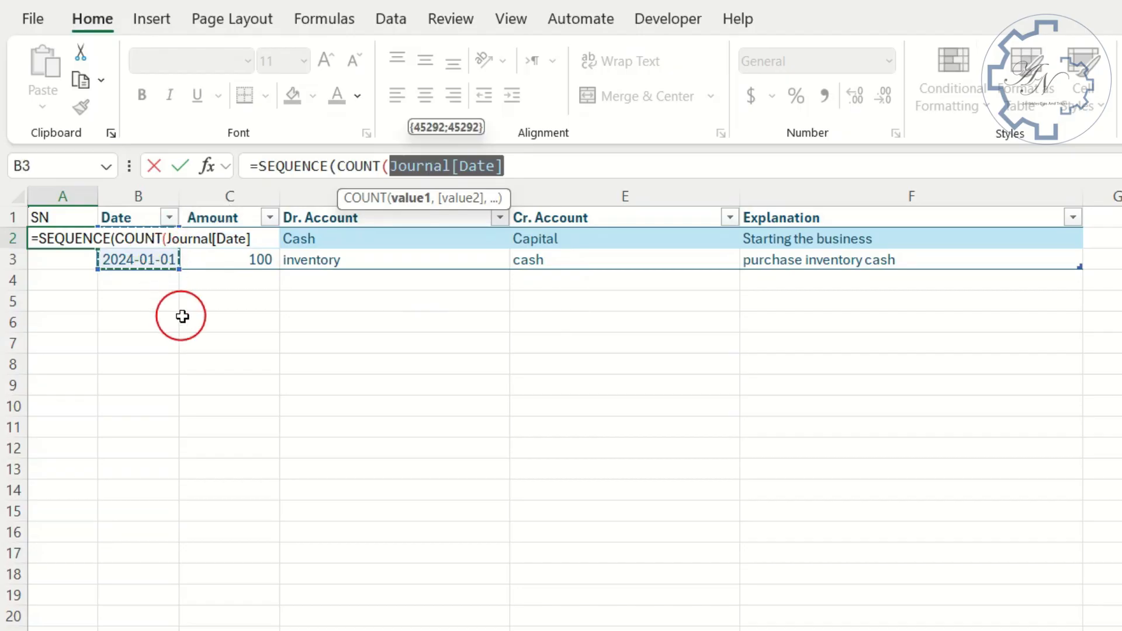
{"action": "key", "text": "Return"}
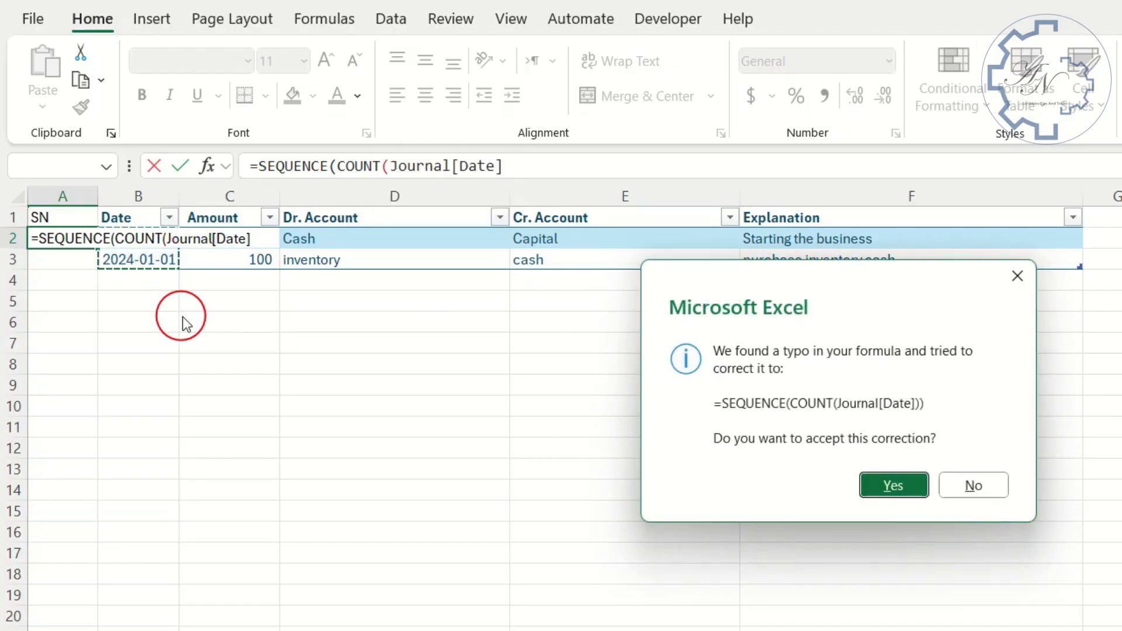
{"action": "key", "text": "Return"}
- Test the automatic numbering by adding today's date in cell B4, and undo the added table row
{"action": "left_click", "coordinate": [163, 280]}
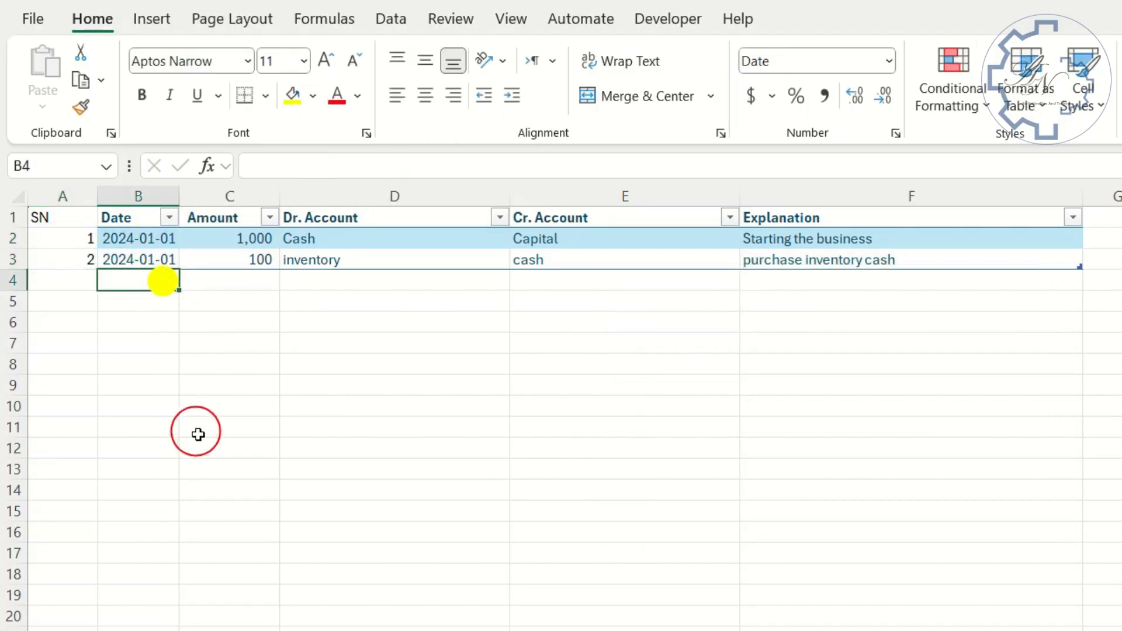
{"action": "key", "text": "ctrl+semicolon"}
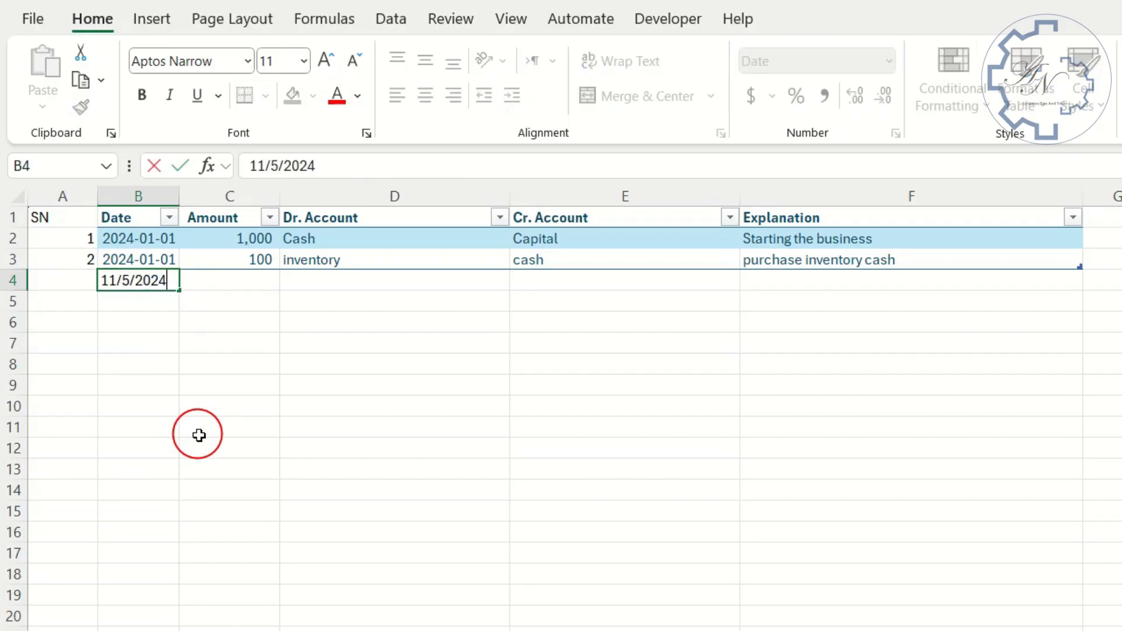
{"action": "key", "text": "Tab"}
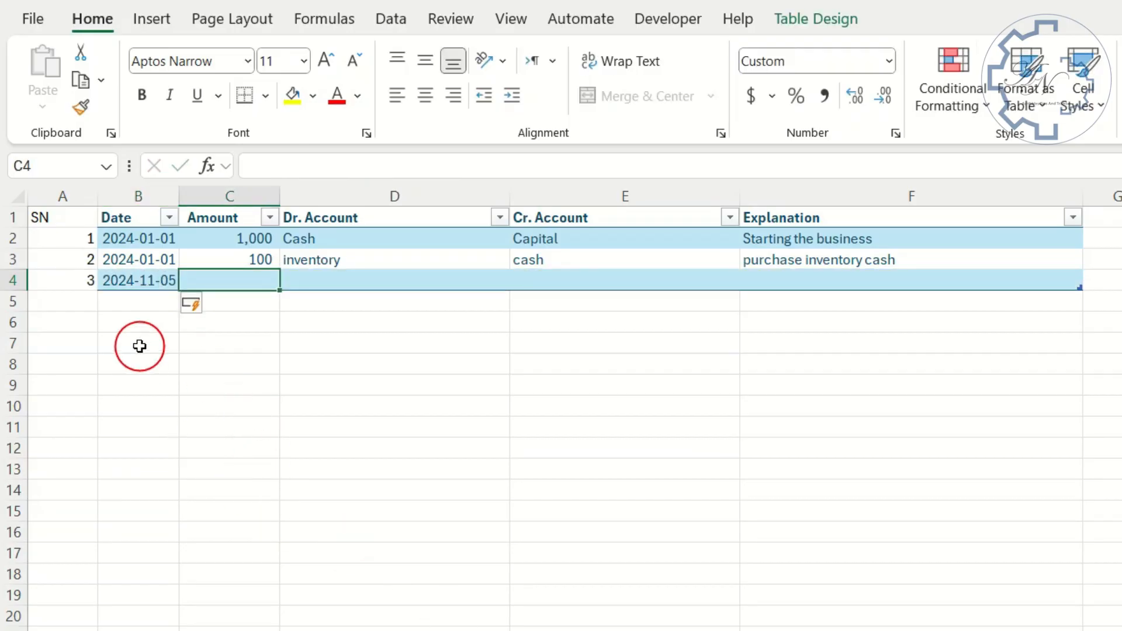
{"action": "left_click", "coordinate": [84, 283]}
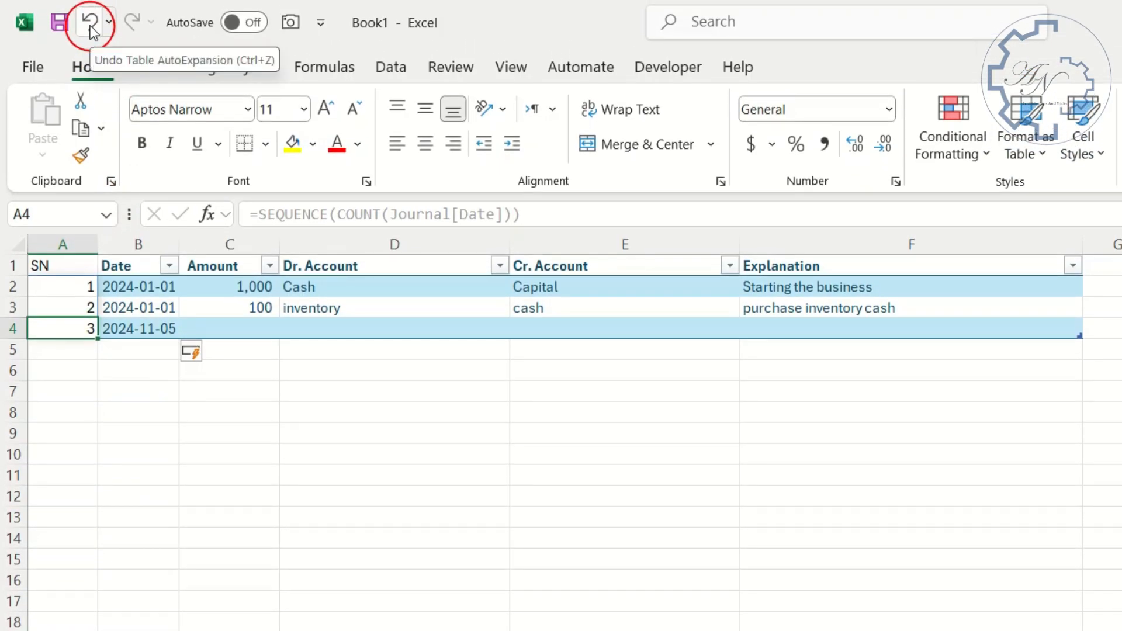
{"action": "left_click", "coordinate": [89, 24]}
{"action": "left_click", "coordinate": [89, 23]}
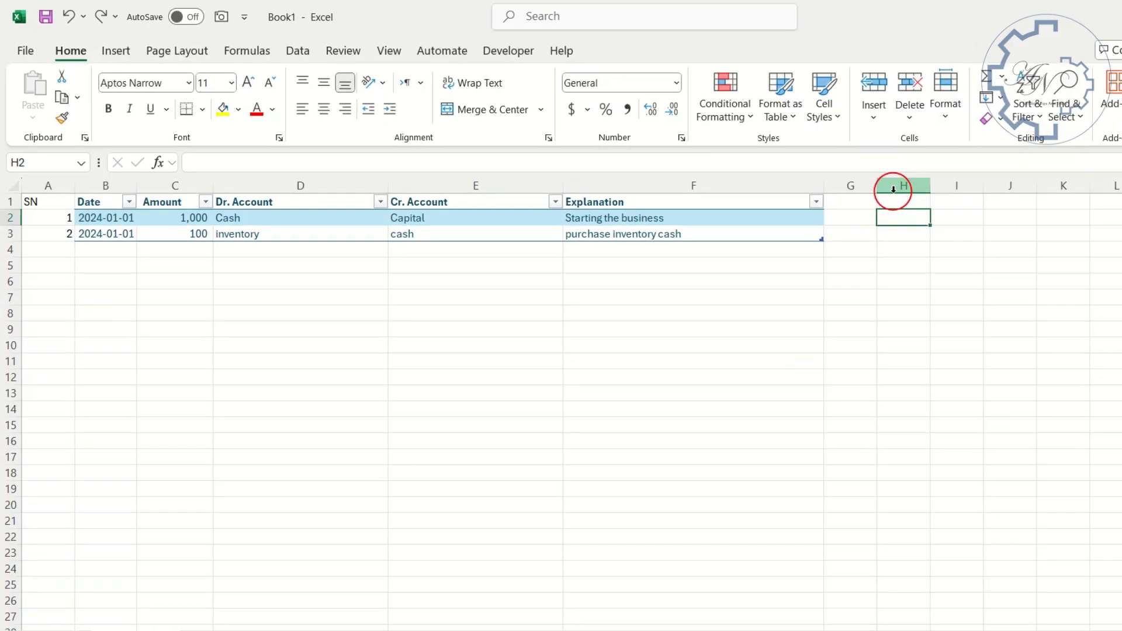
- Enter the heading Sn in cell H1 to start a separate list beside the journal table
{"action": "left_click", "coordinate": [849, 195]}
{"action": "type", "text": "Sn"}
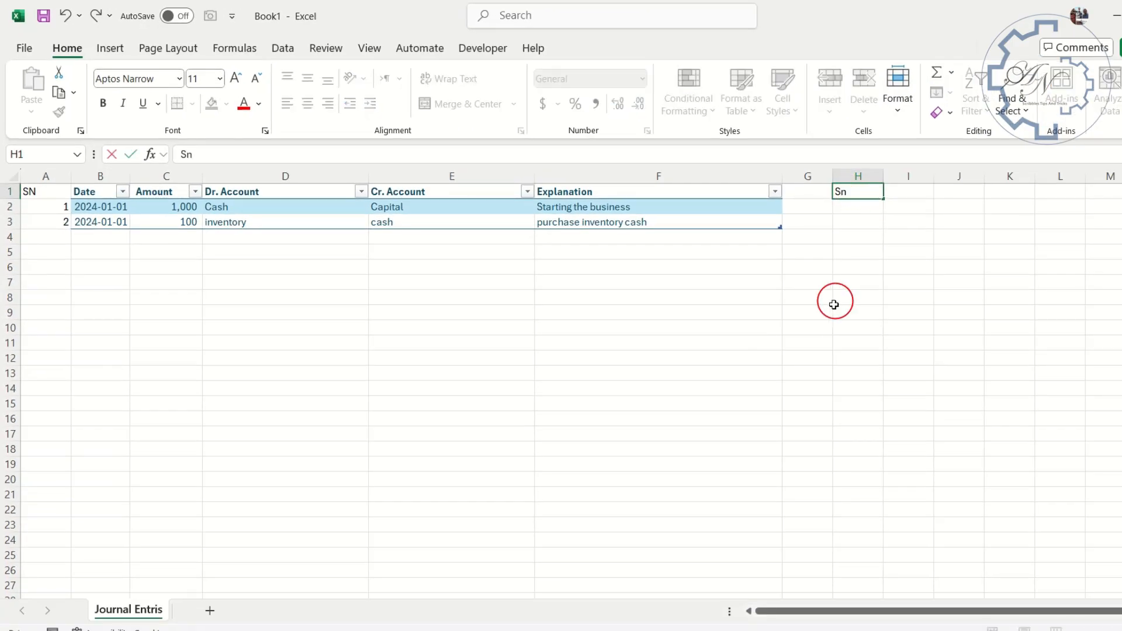
{"action": "key", "text": "Return"}
- Enter =SEQUENCE(COUNT(Journal[Date])) in cell H2, accepting the correction of its missing parentheses
{"action": "left_click", "coordinate": [852, 208]}
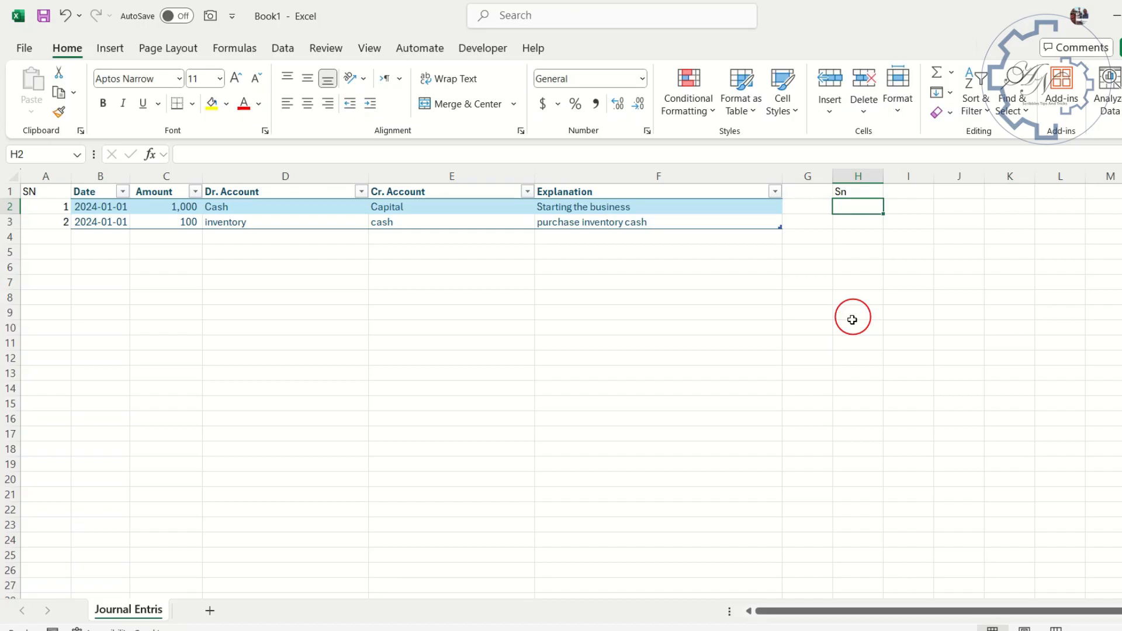
{"action": "type", "text": "=se"}
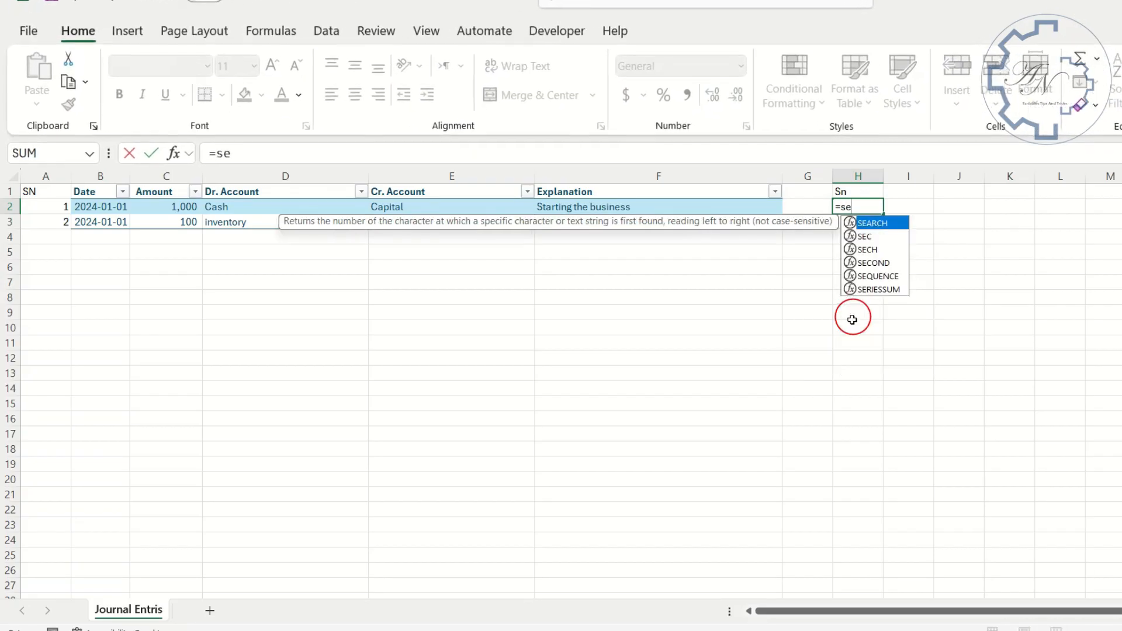
{"action": "double_click", "coordinate": [870, 276]}
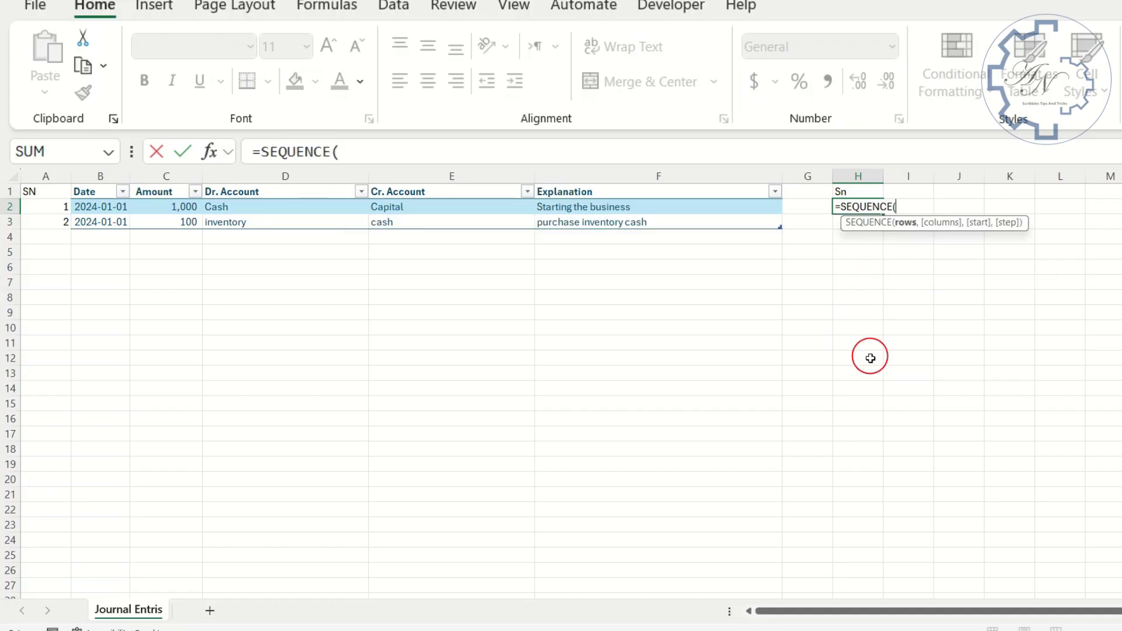
{"action": "type", "text": "c"}
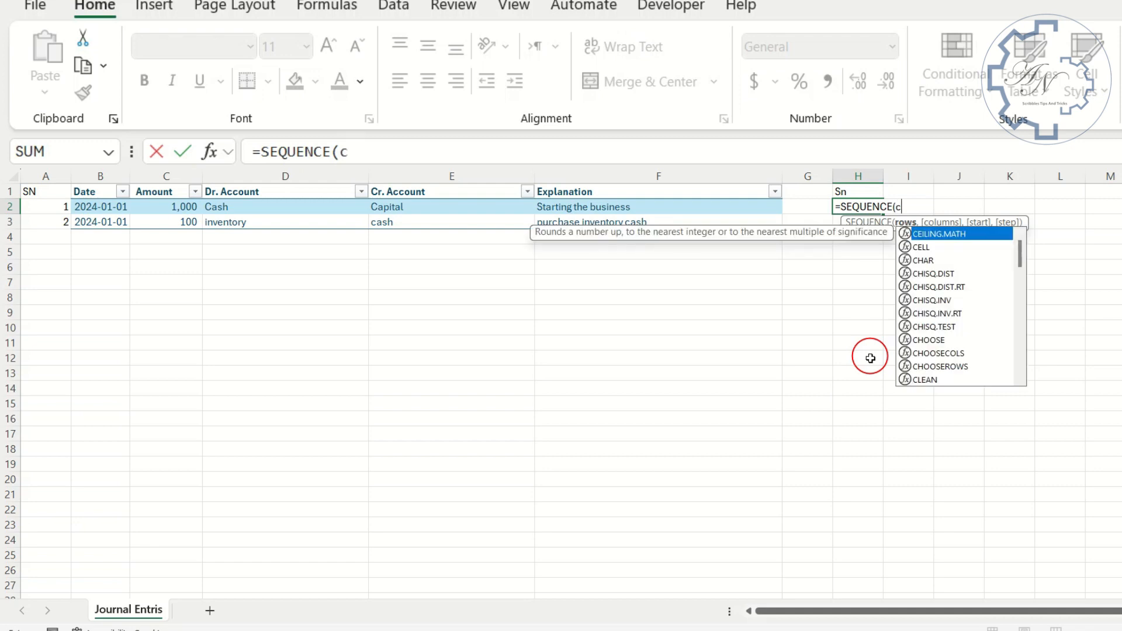
{"action": "type", "text": "oun"}
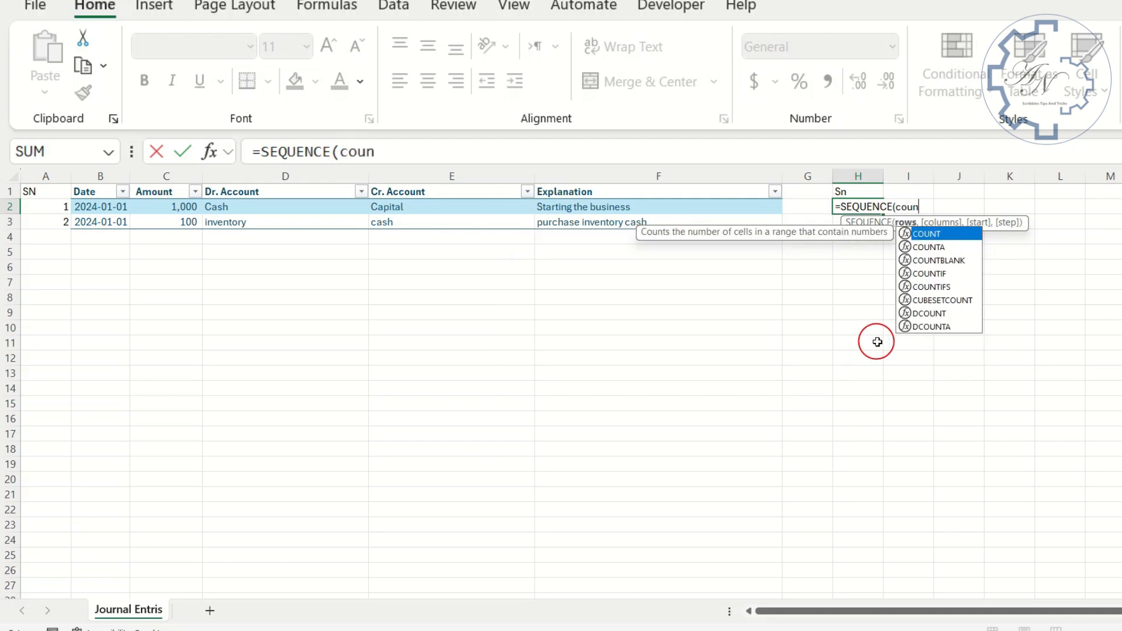
{"action": "double_click", "coordinate": [923, 234]}
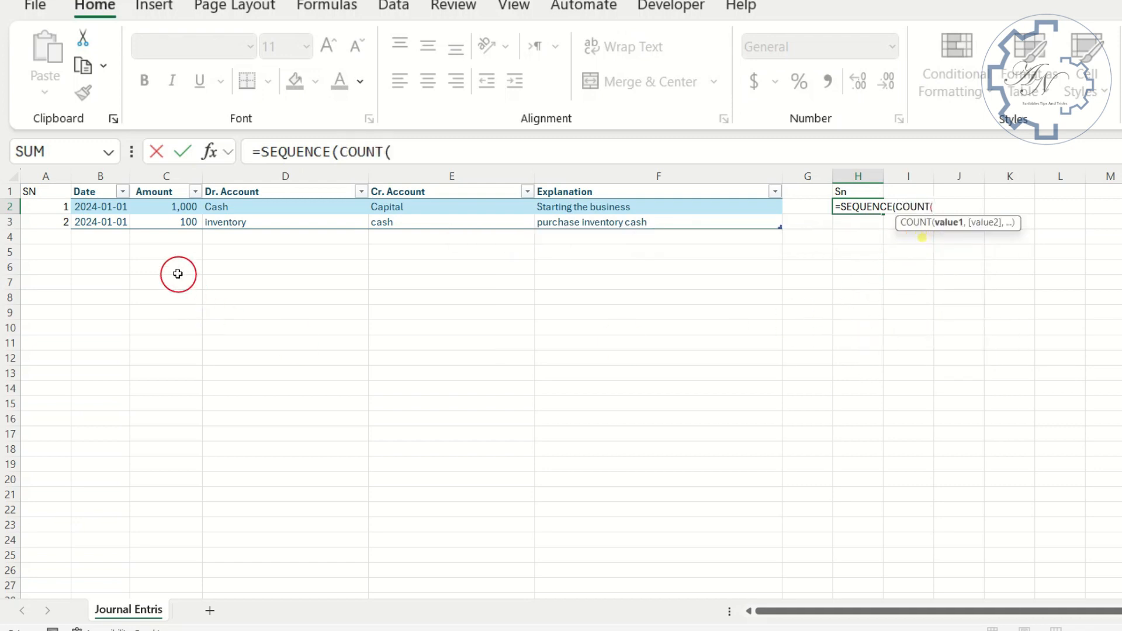
{"action": "mouse_move", "coordinate": [102, 205]}
{"action": "left_mouse_down"}
{"action": "mouse_move", "coordinate": [111, 201]}
{"action": "mouse_move", "coordinate": [108, 219]}
{"action": "left_mouse_up"}
{"action": "key", "text": "Return"}
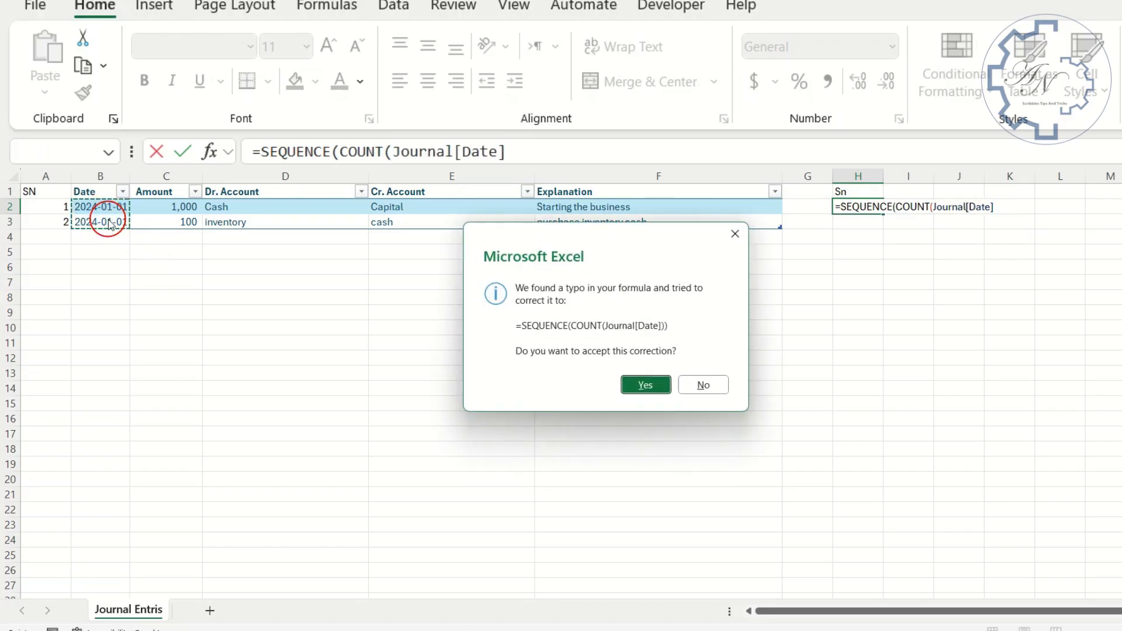
{"action": "key", "text": "Return"}
- Multiply the count inside the H2 formula by 2, making it =SEQUENCE(COUNT(Journal[Date])*2)
{"action": "left_click", "coordinate": [854, 207]}
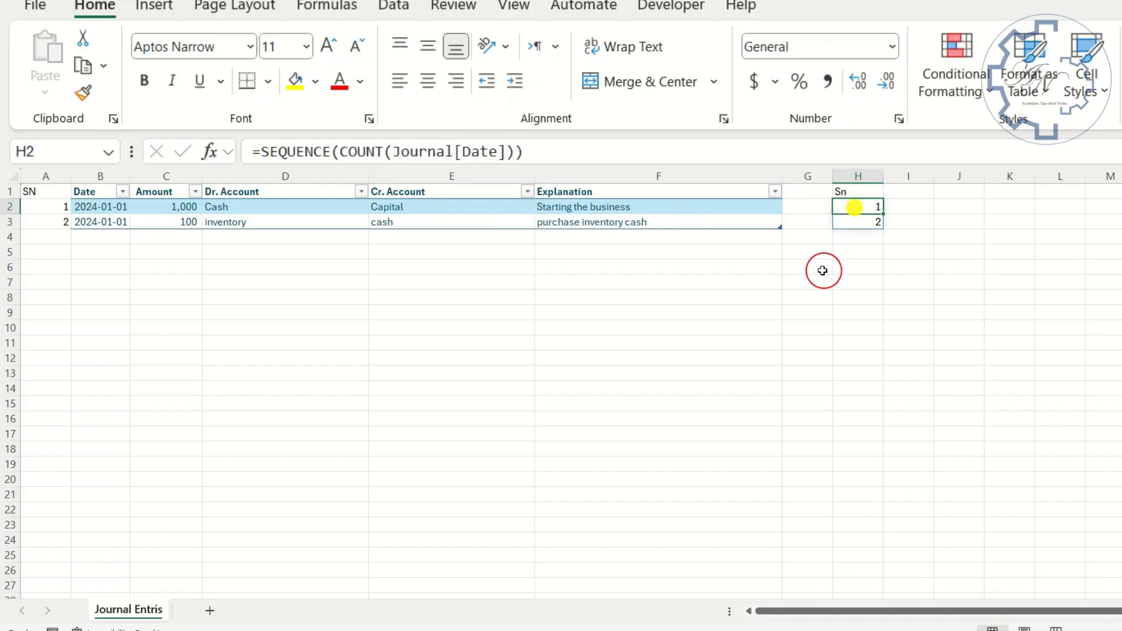
{"action": "left_click", "coordinate": [562, 152]}
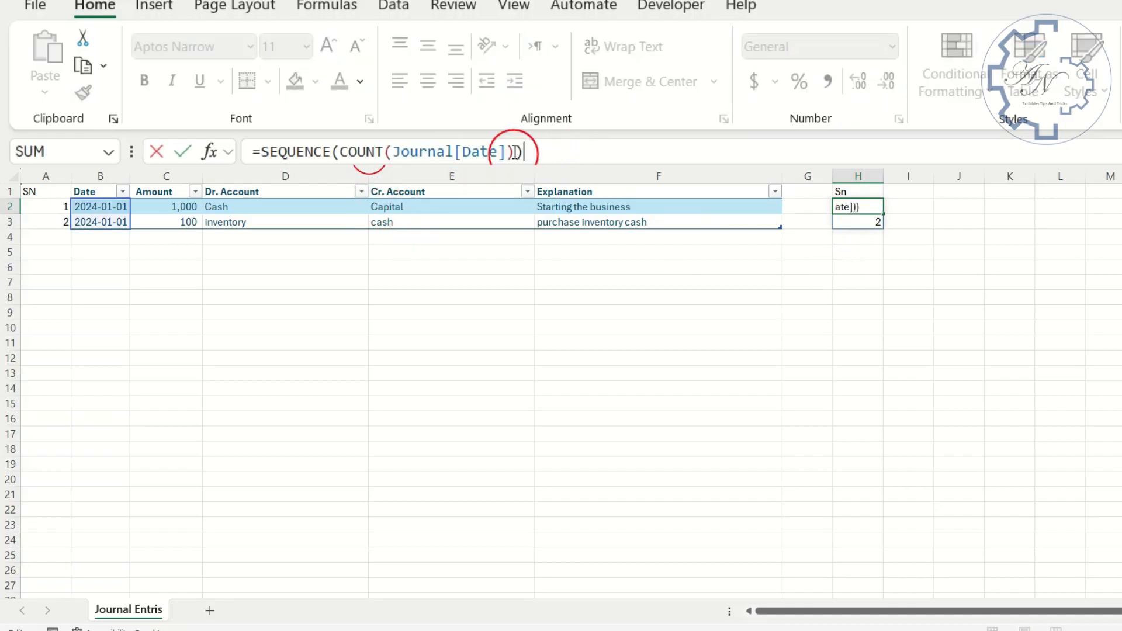
{"action": "left_click", "coordinate": [339, 151]}
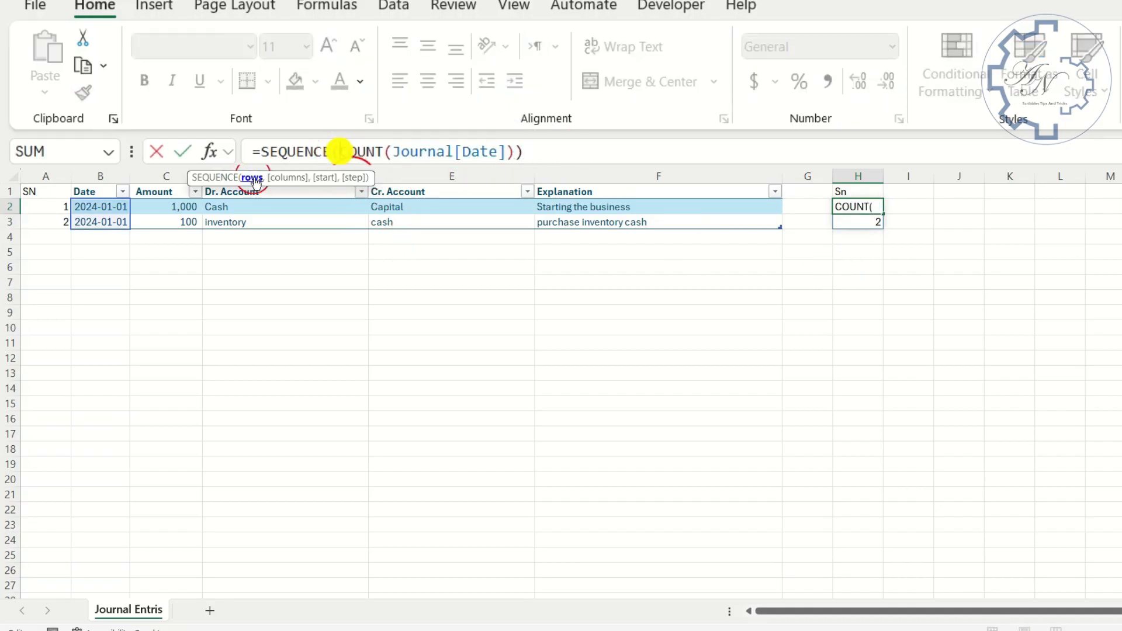
{"action": "left_click", "coordinate": [518, 152]}
{"action": "type", "text": ")"}
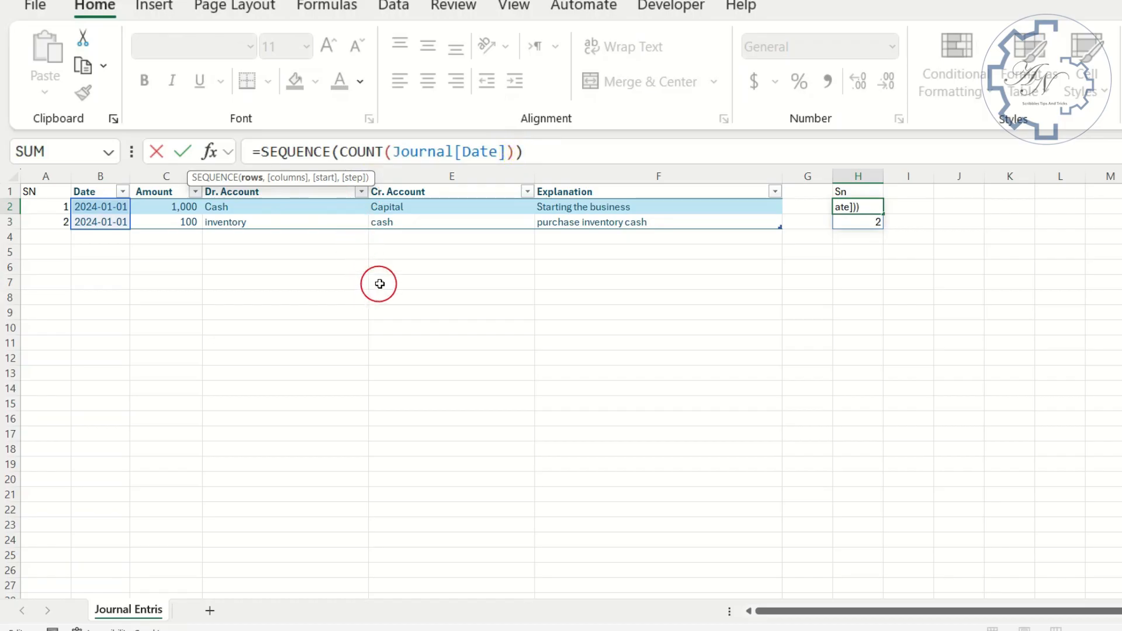
{"action": "type", "text": "*2"}
{"action": "key", "text": "Return"}
- Divide the H2 sequence by 2, making the formula =SEQUENCE(COUNT(Journal[Date])*2)/2, and reselect cell H2
{"action": "left_click", "coordinate": [871, 206]}
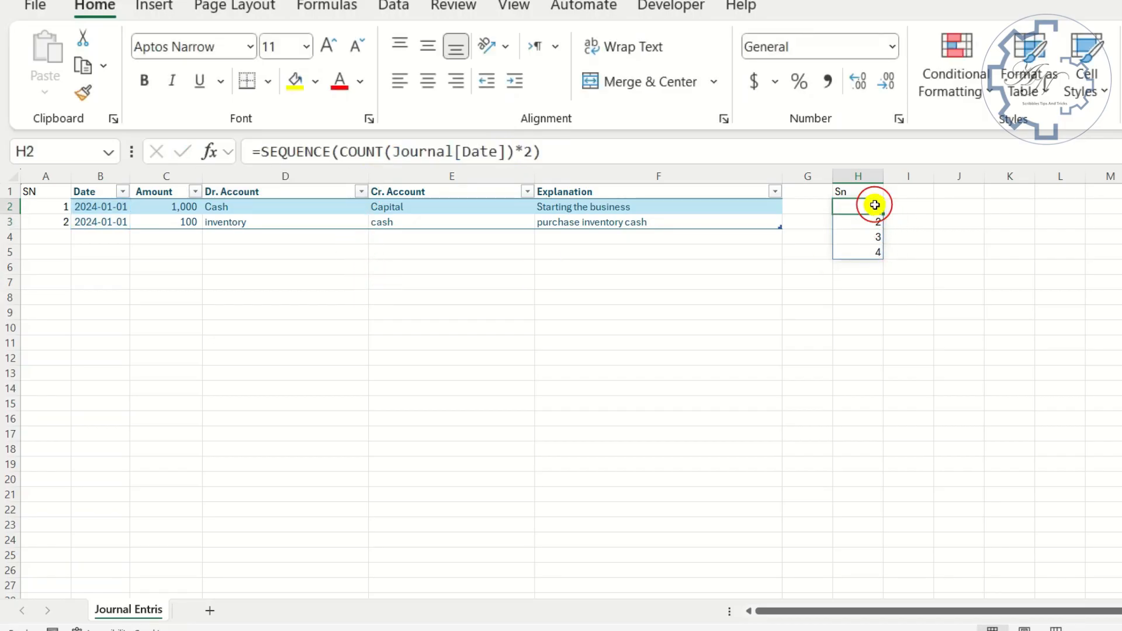
{"action": "left_click", "coordinate": [693, 145]}
{"action": "type", "text": "/2"}
{"action": "key", "text": "Return"}
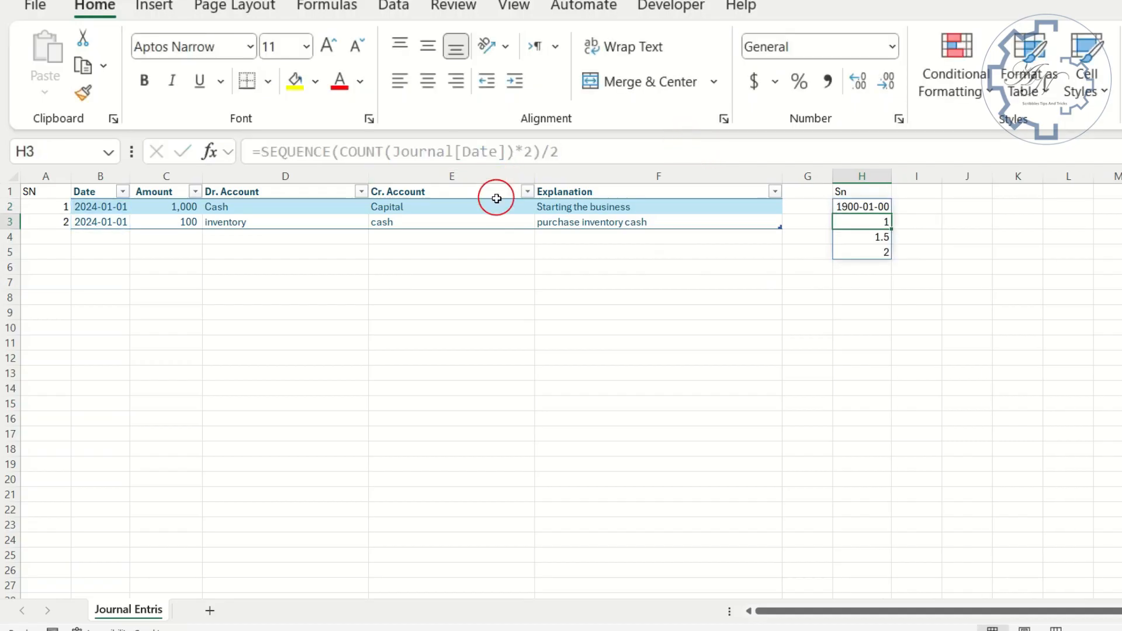
{"action": "key", "text": "Up"}
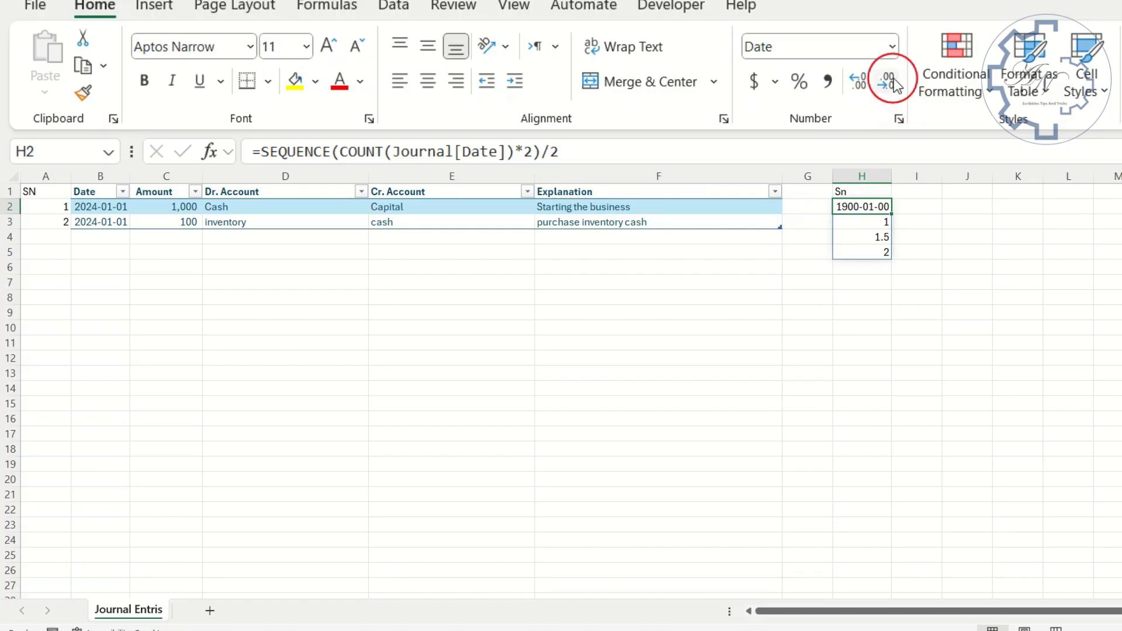
- Change the number format of cell H2 in the Sn list to General
{"action": "left_click", "coordinate": [892, 47]}
{"action": "left_click", "coordinate": [868, 103]}
{"action": "left_click", "coordinate": [852, 224]}
{"action": "left_click", "coordinate": [860, 208]}
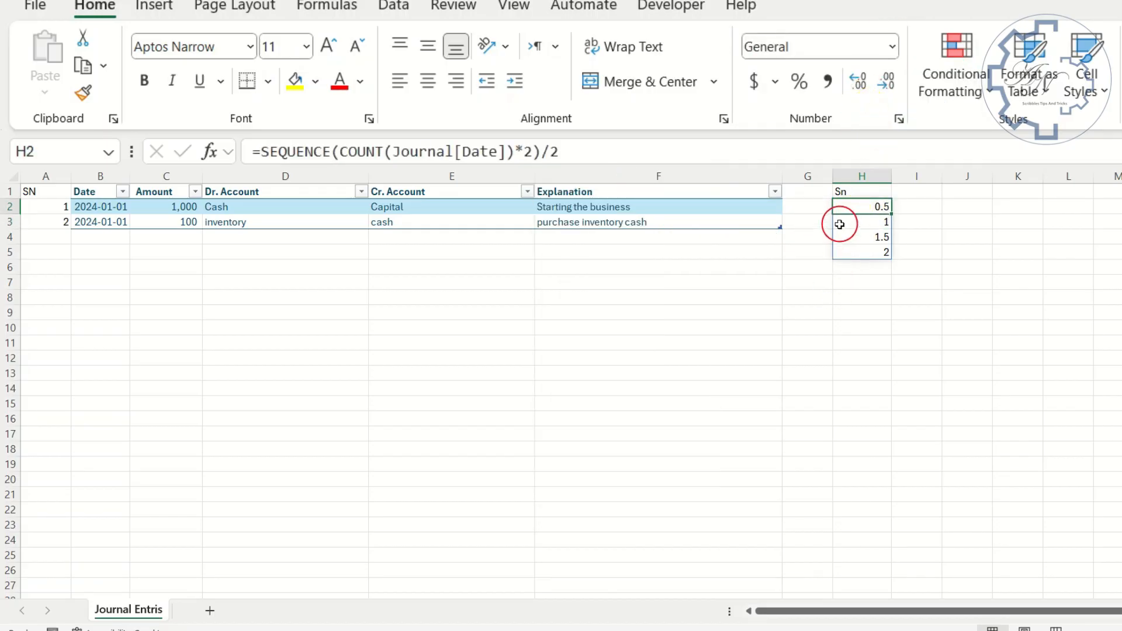
- Wrap the H2 formula in ROUNDUP with 0 digits, making it =ROUNDUP(SEQUENCE(COUNT(Journal[Date])*2)/2,0), and check the cells of the spilled list
{"action": "left_click", "coordinate": [266, 153]}
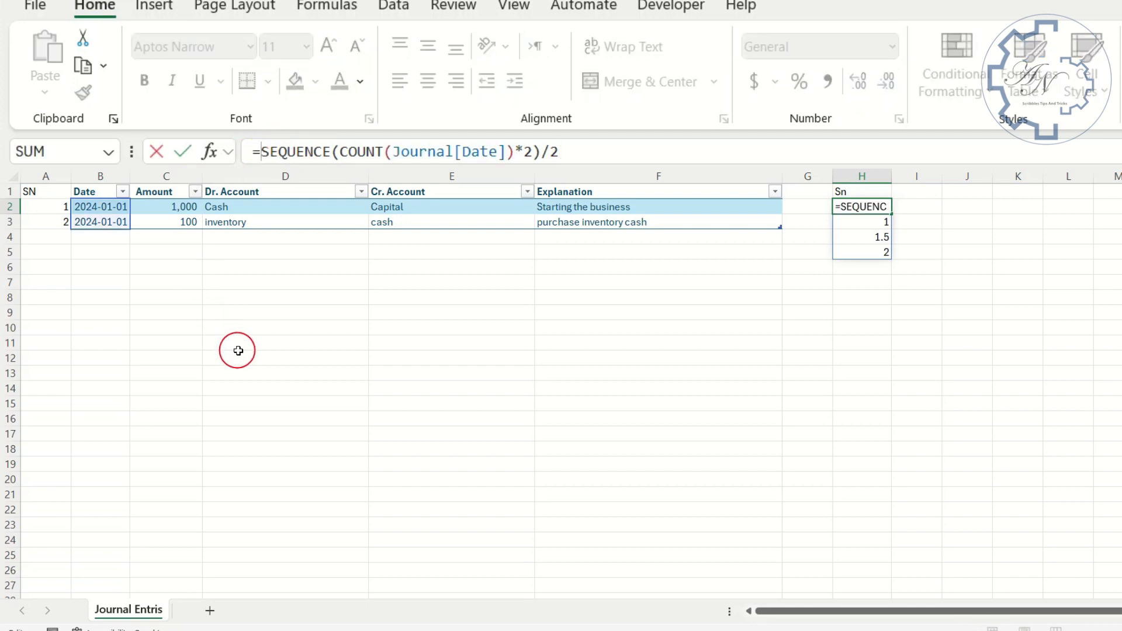
{"action": "type", "text": "roun"}
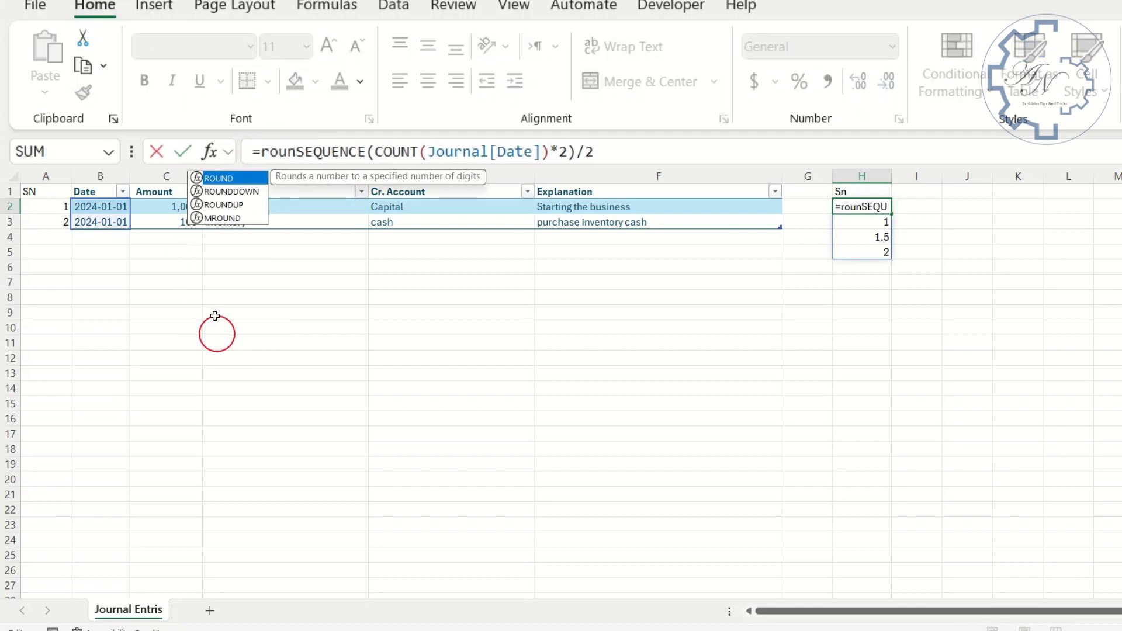
{"action": "double_click", "coordinate": [238, 206]}
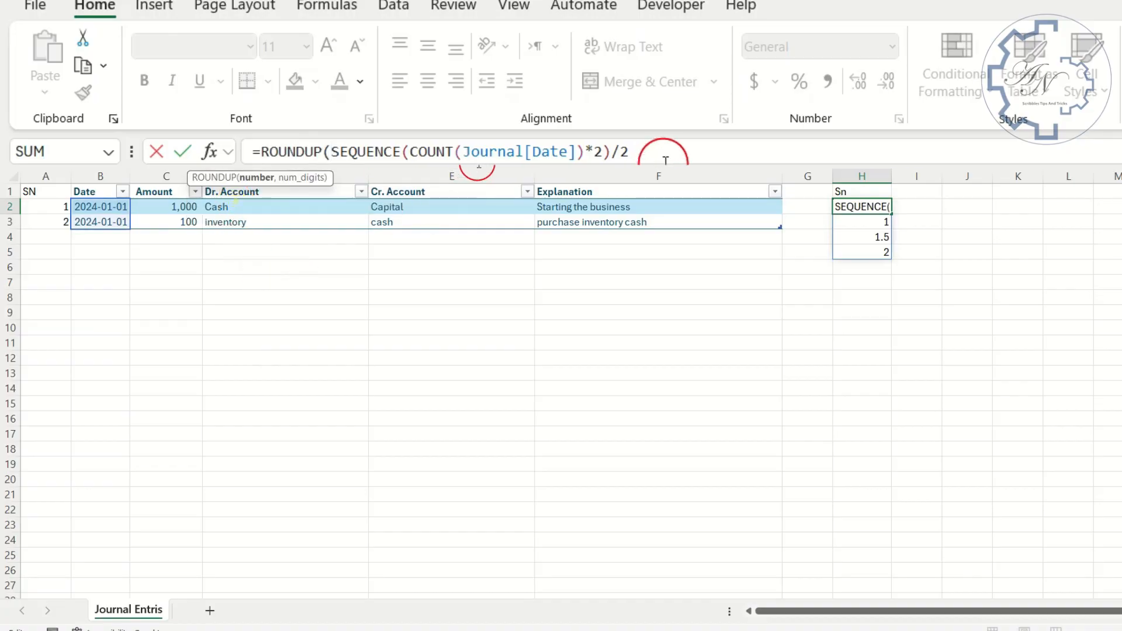
{"action": "left_click", "coordinate": [660, 153]}
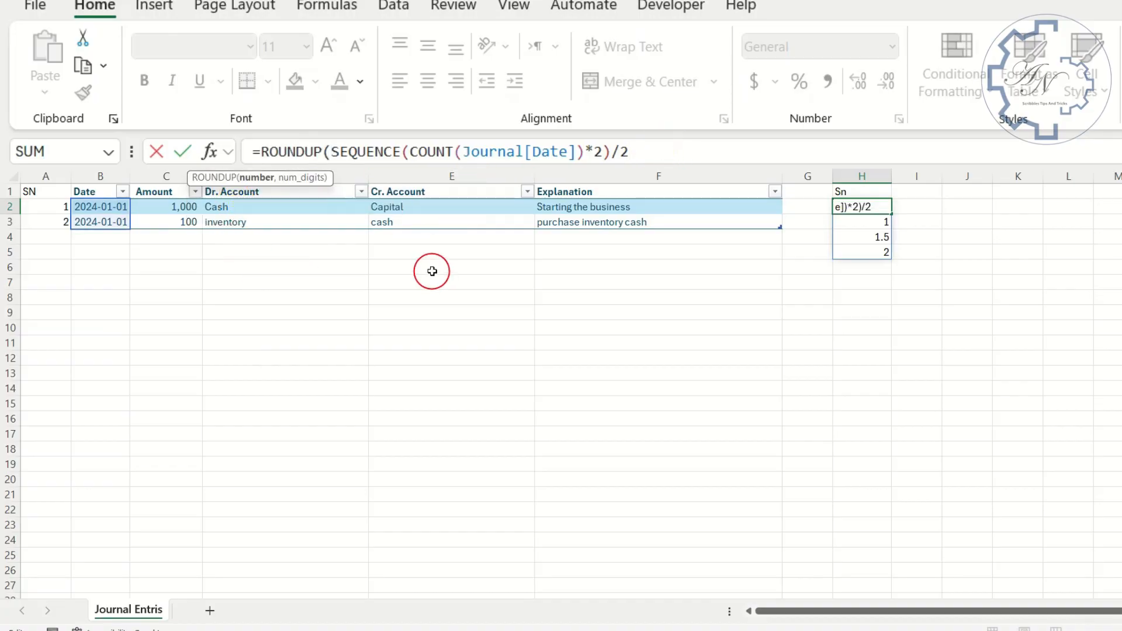
{"action": "type", "text": ",0"}
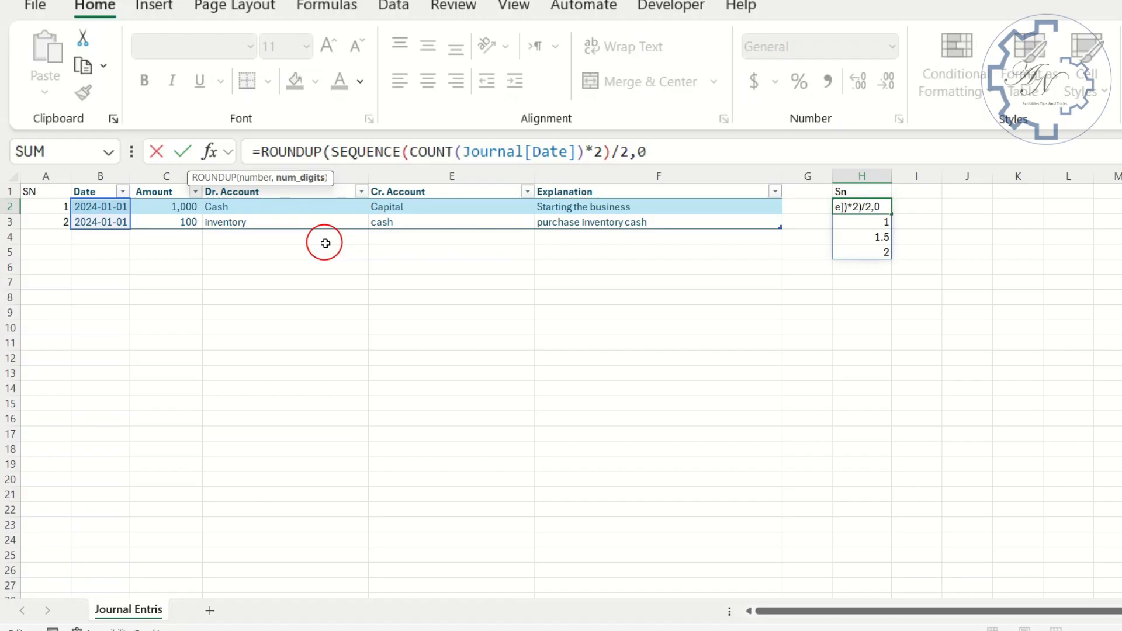
{"action": "key", "text": "Return"}
{"action": "key", "text": "Return"}
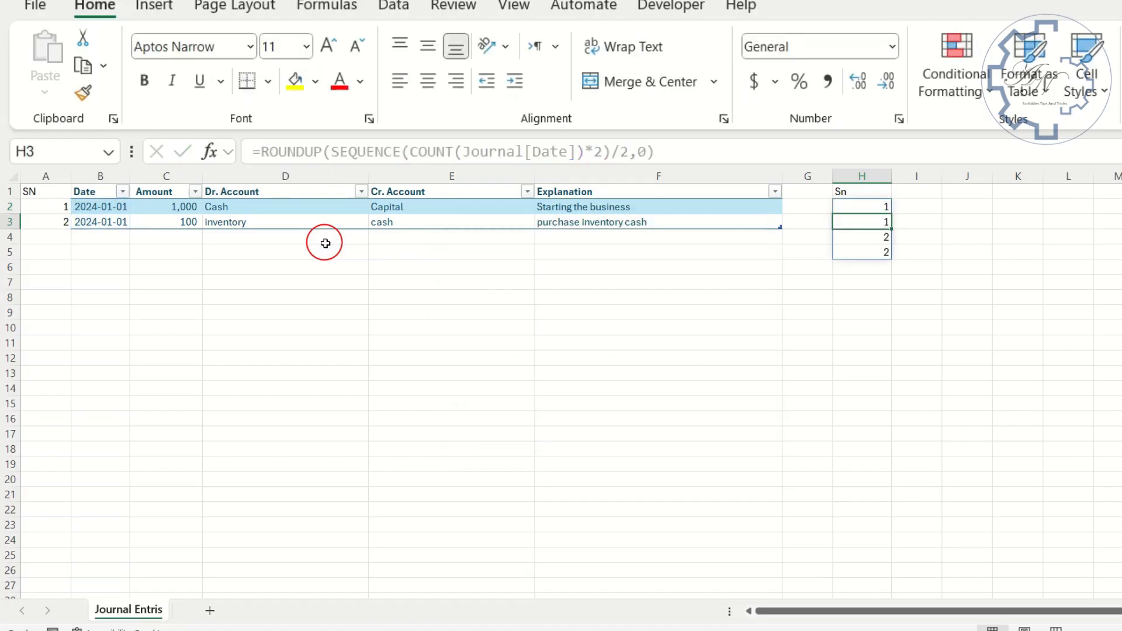
{"action": "left_click", "coordinate": [871, 206]}
{"action": "left_click", "coordinate": [876, 222]}
{"action": "left_click", "coordinate": [878, 237]}
{"action": "left_click", "coordinate": [876, 251]}
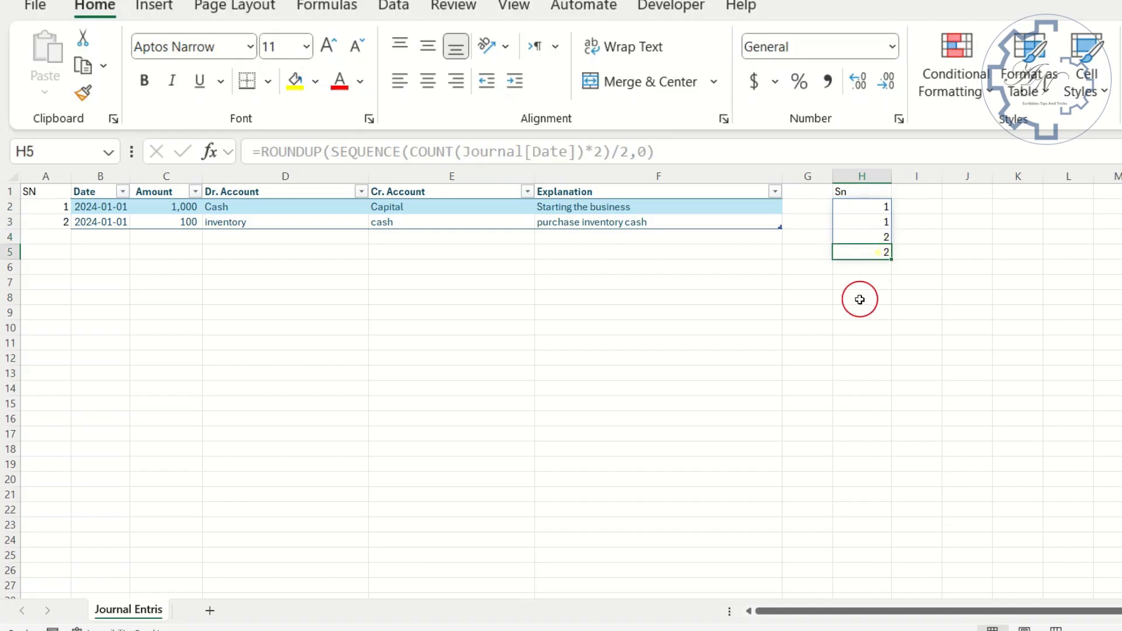
- Copy the journal table headings from Date to Explanation and paste them as values starting in cell I1
{"action": "left_click", "coordinate": [906, 192]}
{"action": "left_click_drag", "start_coordinate": [100, 192], "coordinate": [581, 193]}
{"action": "key", "text": "ctrl+c"}
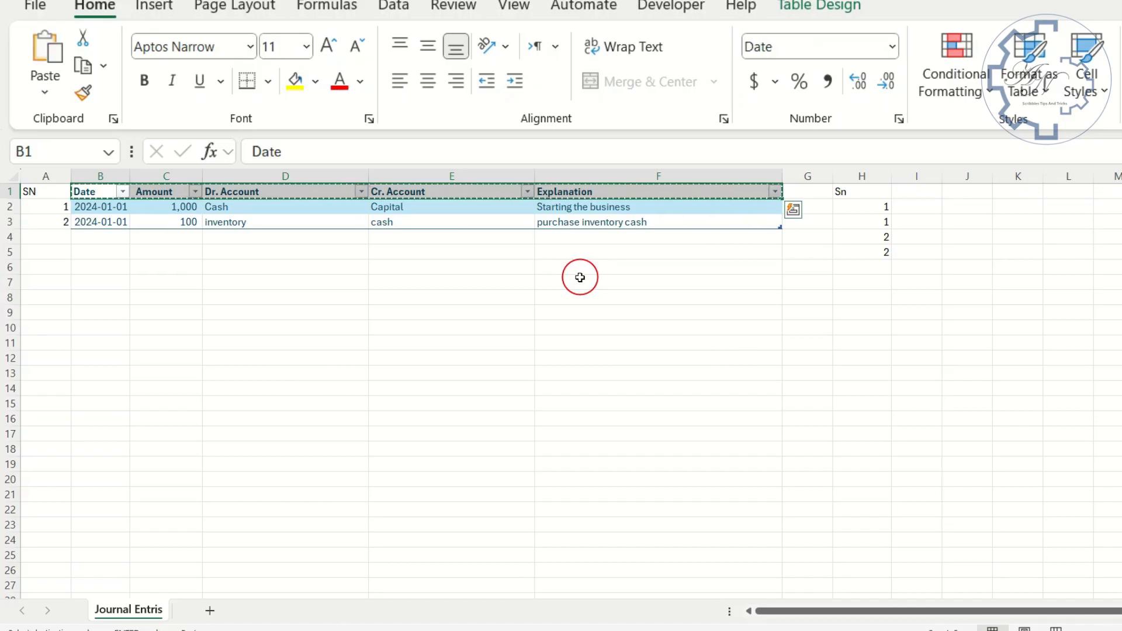
{"action": "left_click", "coordinate": [908, 192]}
{"action": "right_click", "coordinate": [909, 194]}
{"action": "left_click", "coordinate": [973, 222]}
- Start an XLOOKUP formula in cell I2 with H2# as the lookup value and A2# as the lookup array
{"action": "left_click", "coordinate": [917, 206]}
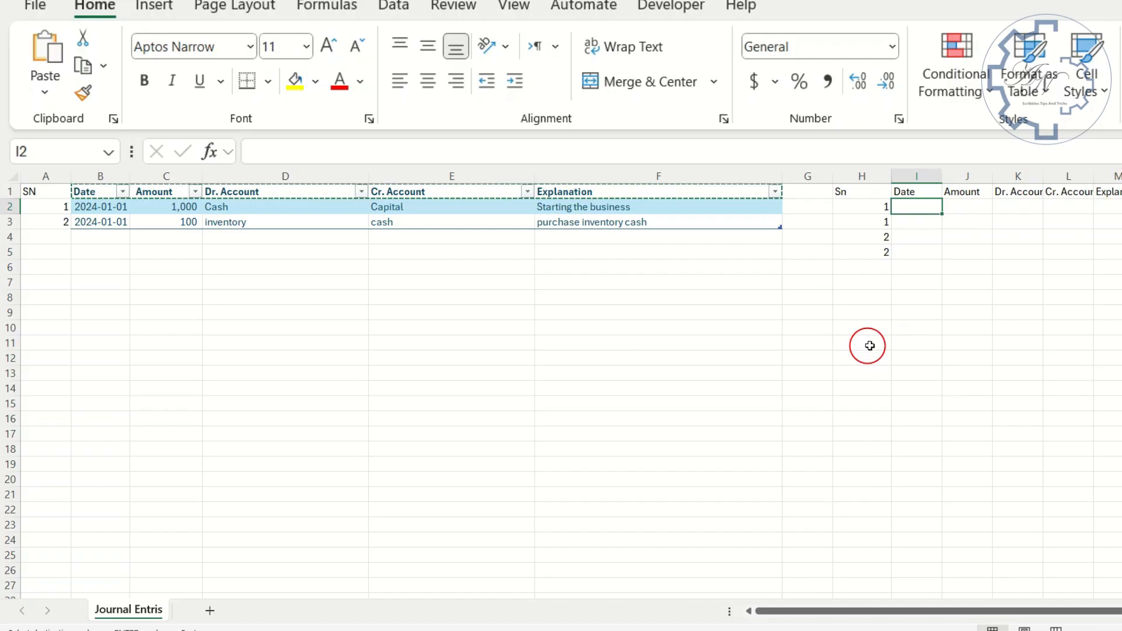
{"action": "type", "text": "=x"}
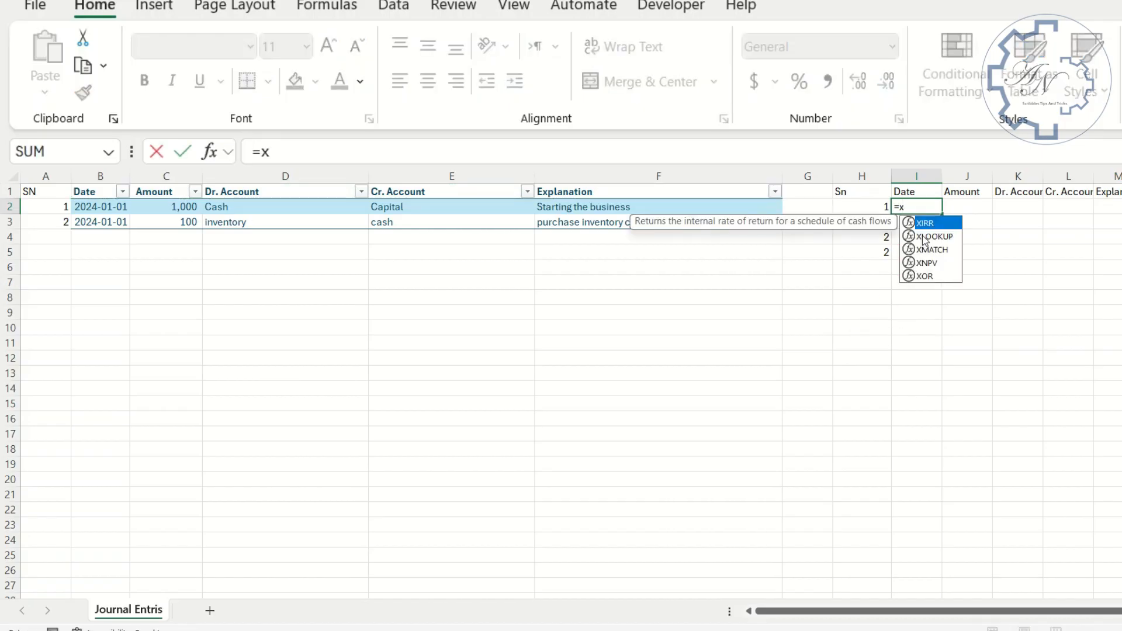
{"action": "double_click", "coordinate": [925, 236]}
{"action": "left_click_drag", "start_coordinate": [860, 206], "coordinate": [863, 251]}
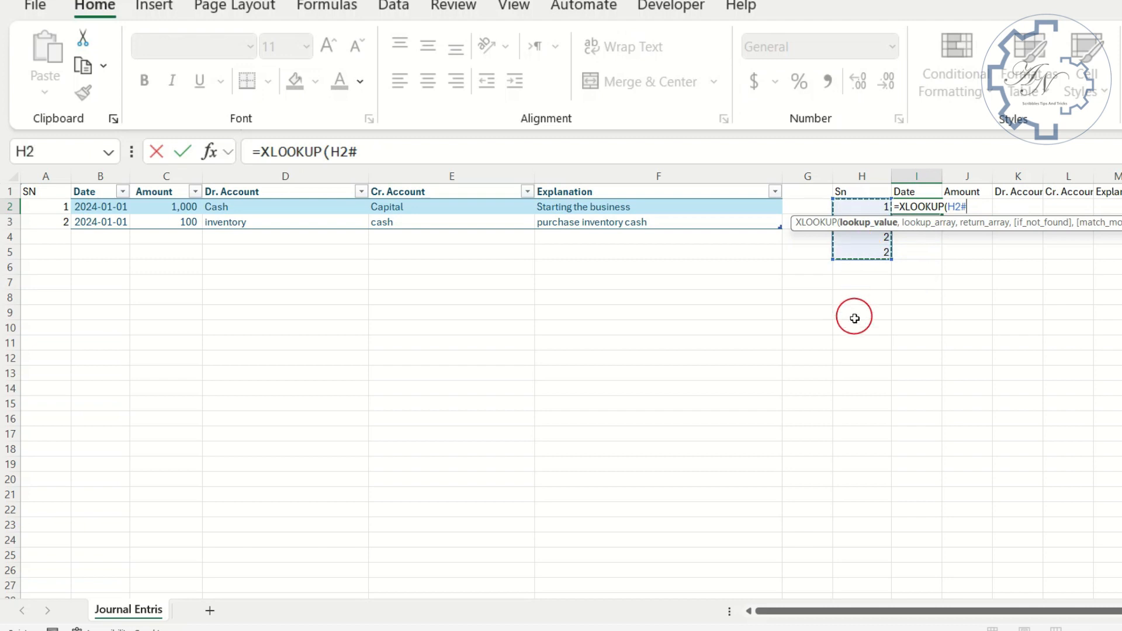
{"action": "type", "text": ","}
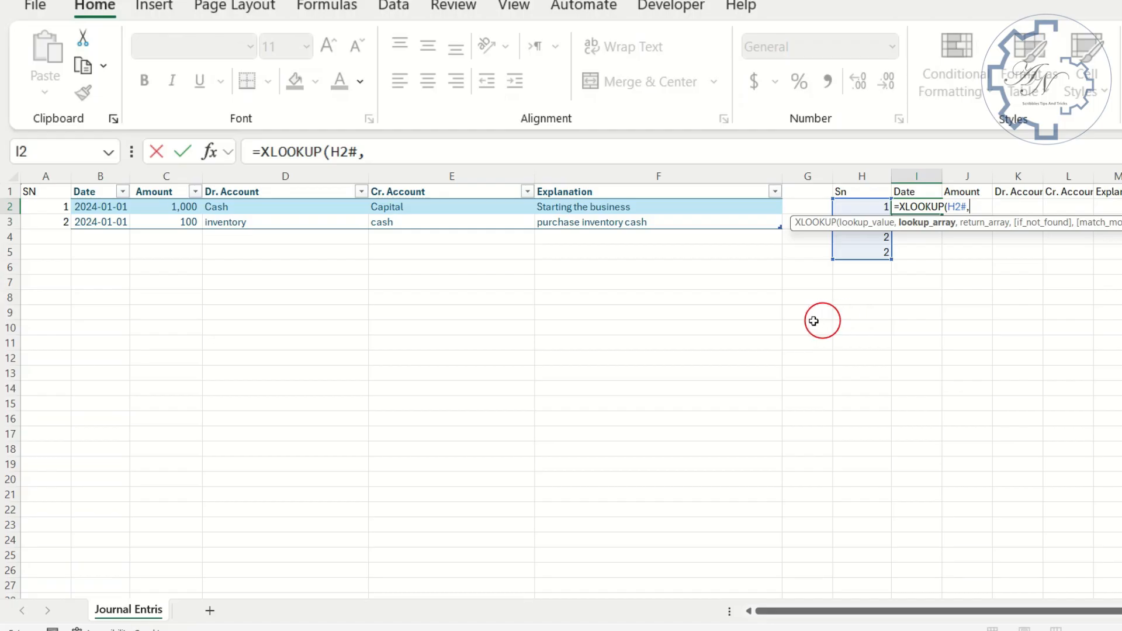
{"action": "left_click_drag", "start_coordinate": [56, 205], "coordinate": [55, 220]}
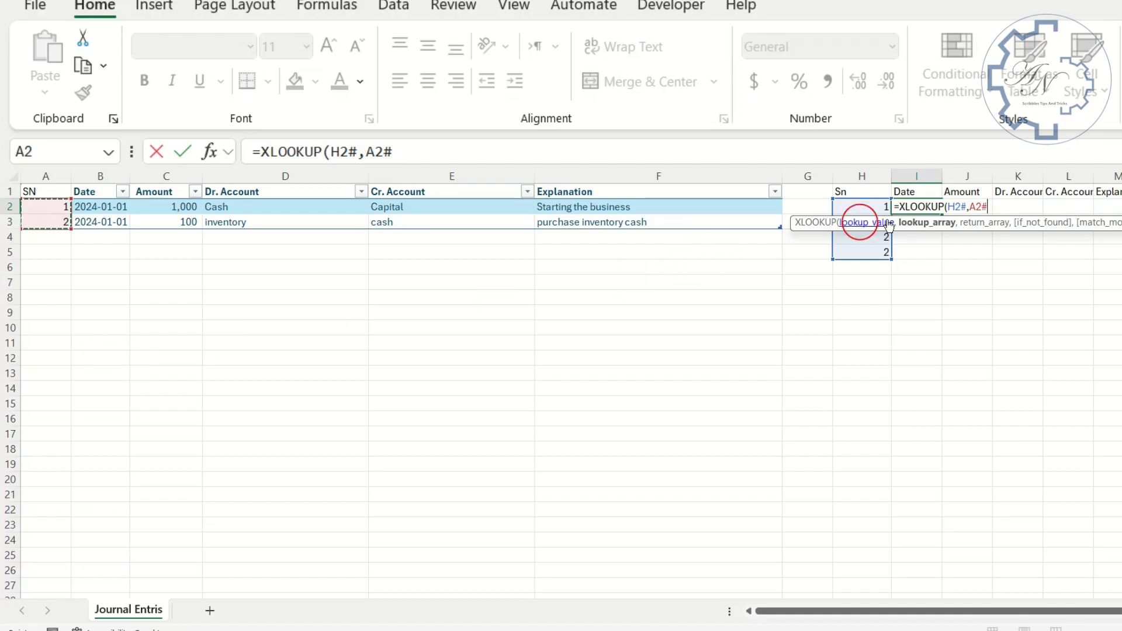
- Make both XLOOKUP references absolute and add Journal[Date] as the return array, completing =XLOOKUP($H$2#,$A$2#,Journal[Date])
{"action": "left_click", "coordinate": [956, 208]}
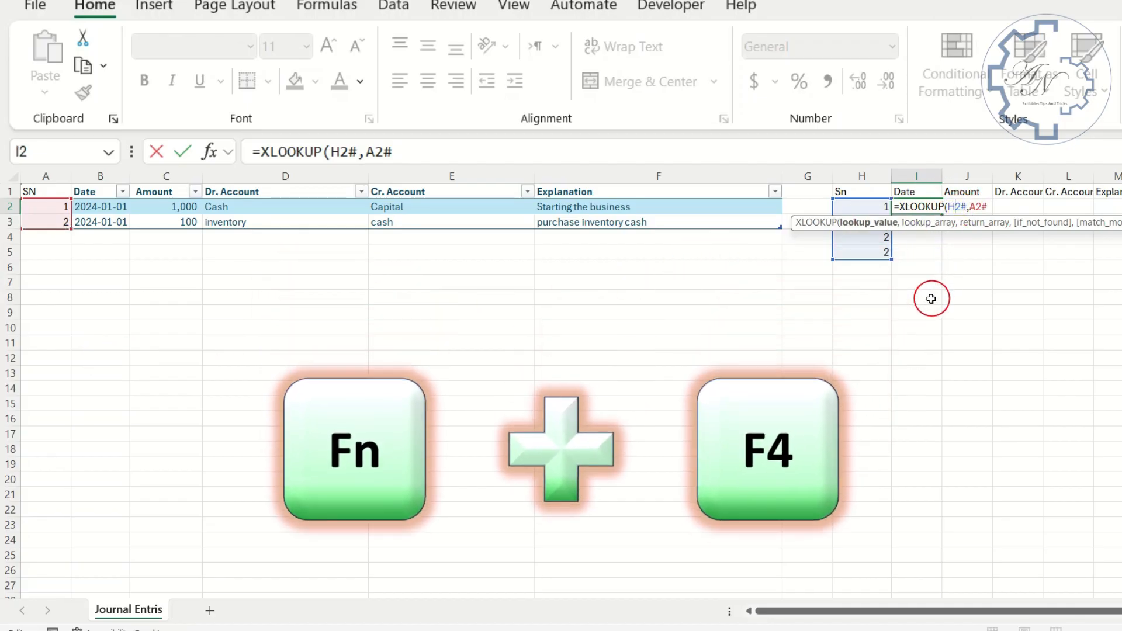
{"action": "key", "text": "F4"}
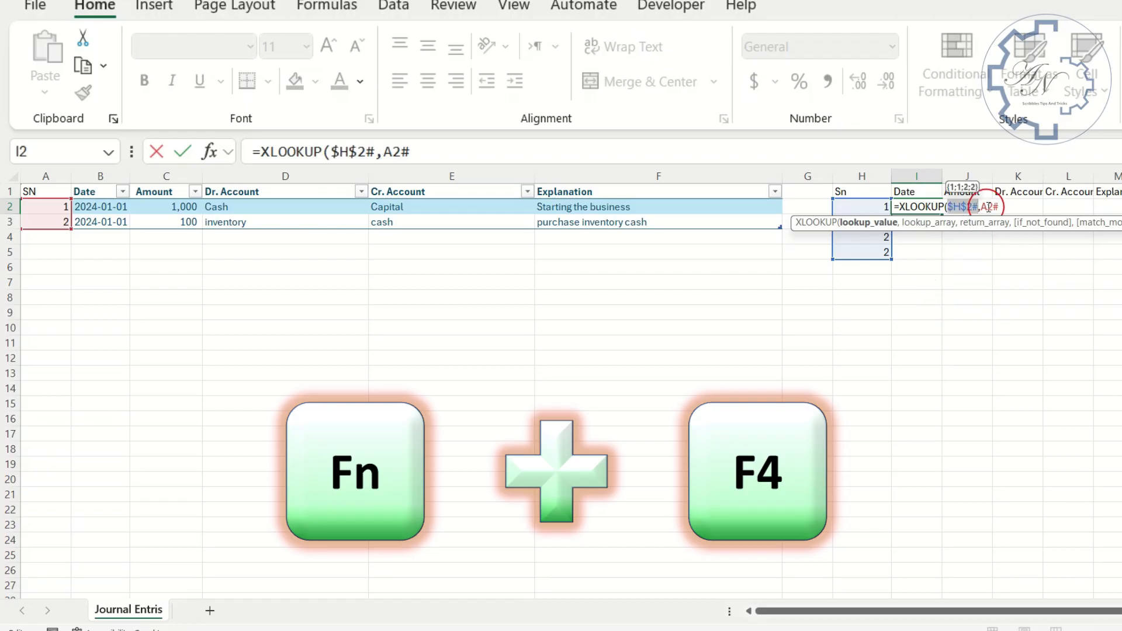
{"action": "left_click", "coordinate": [980, 207]}
{"action": "key", "text": "F4"}
{"action": "left_click", "coordinate": [1014, 208]}
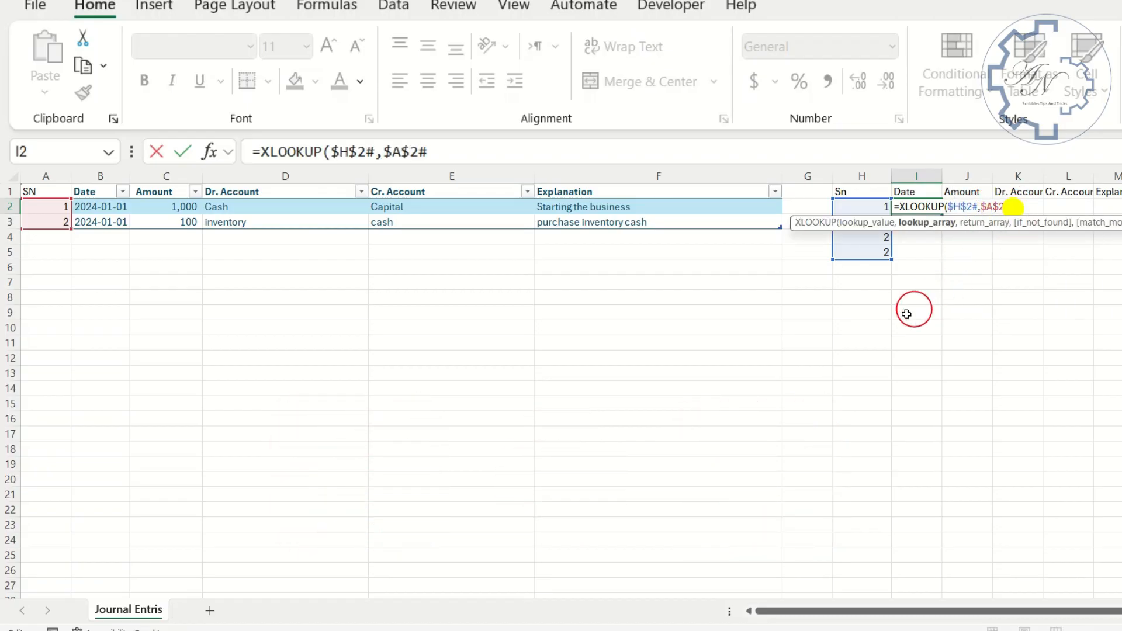
{"action": "type", "text": ","}
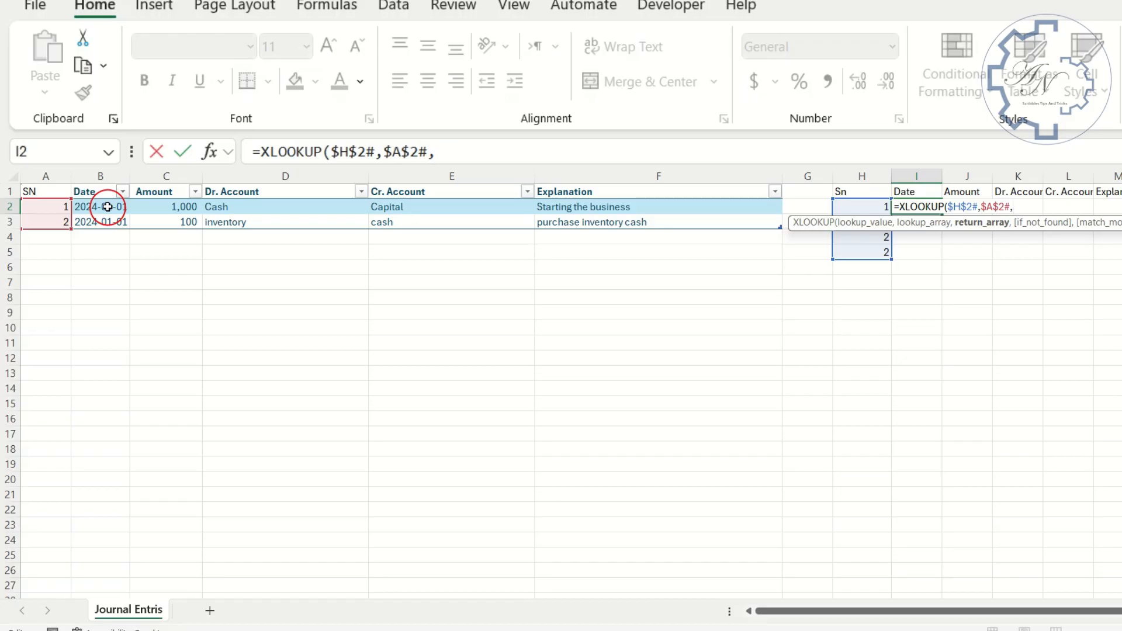
{"action": "left_click_drag", "start_coordinate": [108, 207], "coordinate": [111, 224]}
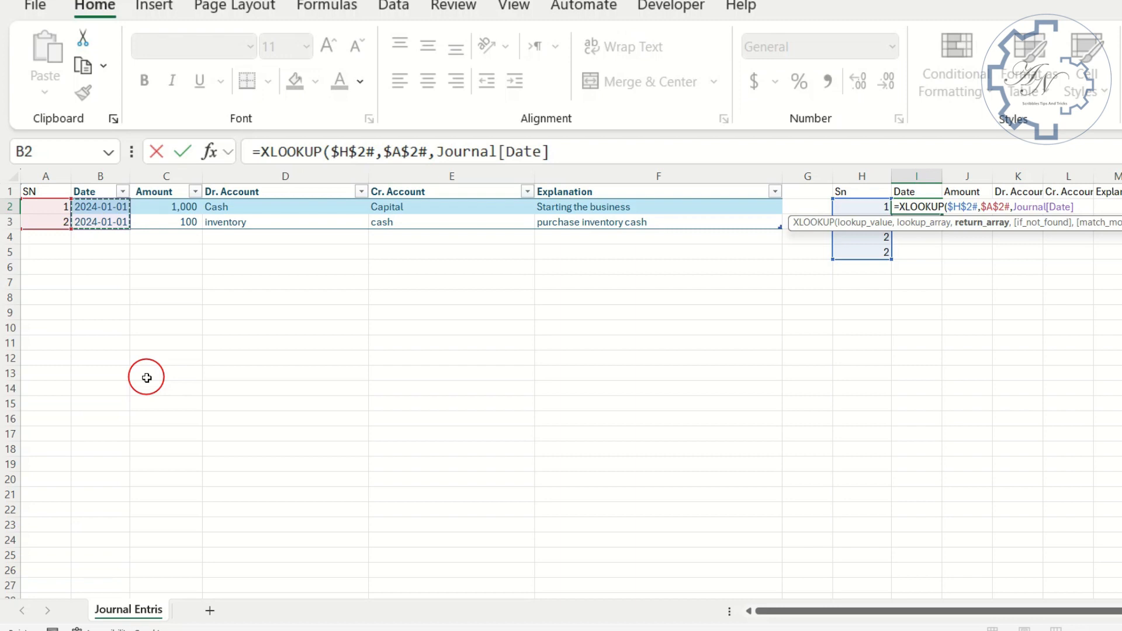
{"action": "key", "text": "Return"}
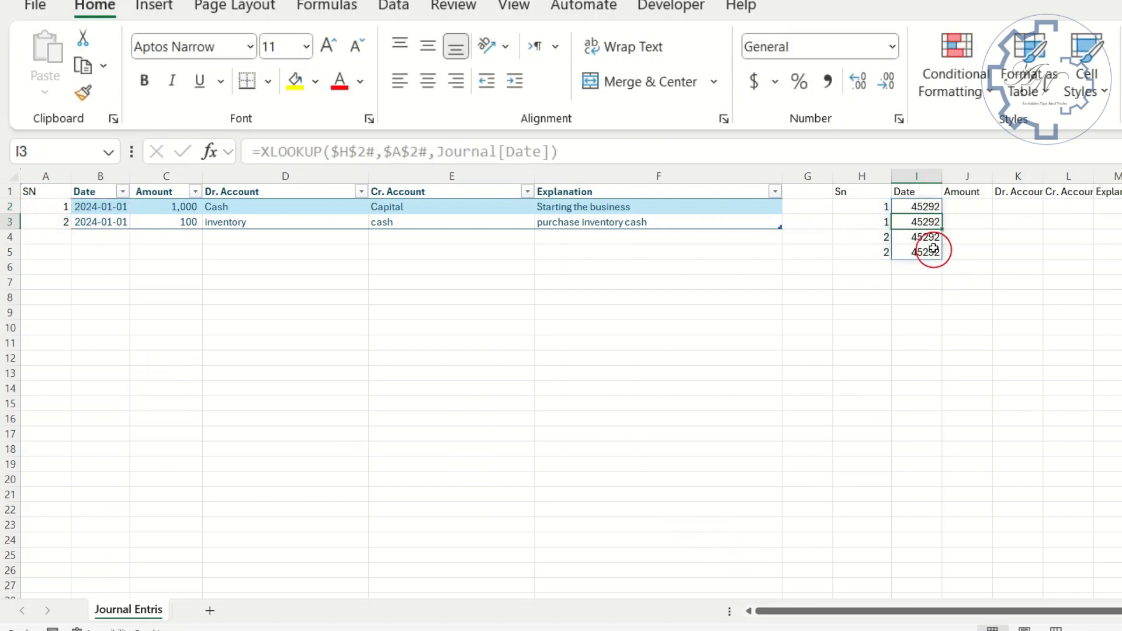
- Fill the XLOOKUP formula from I2 across the Amount, Dr. Account, Cr. Account and Explanation columns and review the looked-up rows
{"action": "left_click", "coordinate": [925, 207]}
{"action": "left_click_drag", "start_coordinate": [942, 215], "coordinate": [1105, 209]}
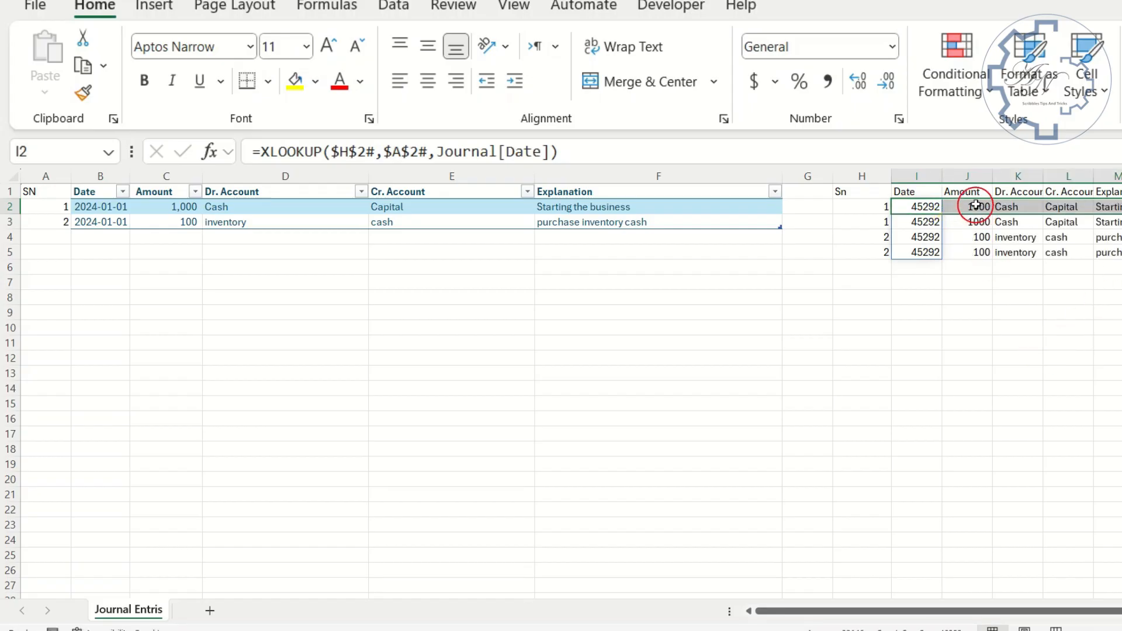
{"action": "left_click", "coordinate": [1011, 192]}
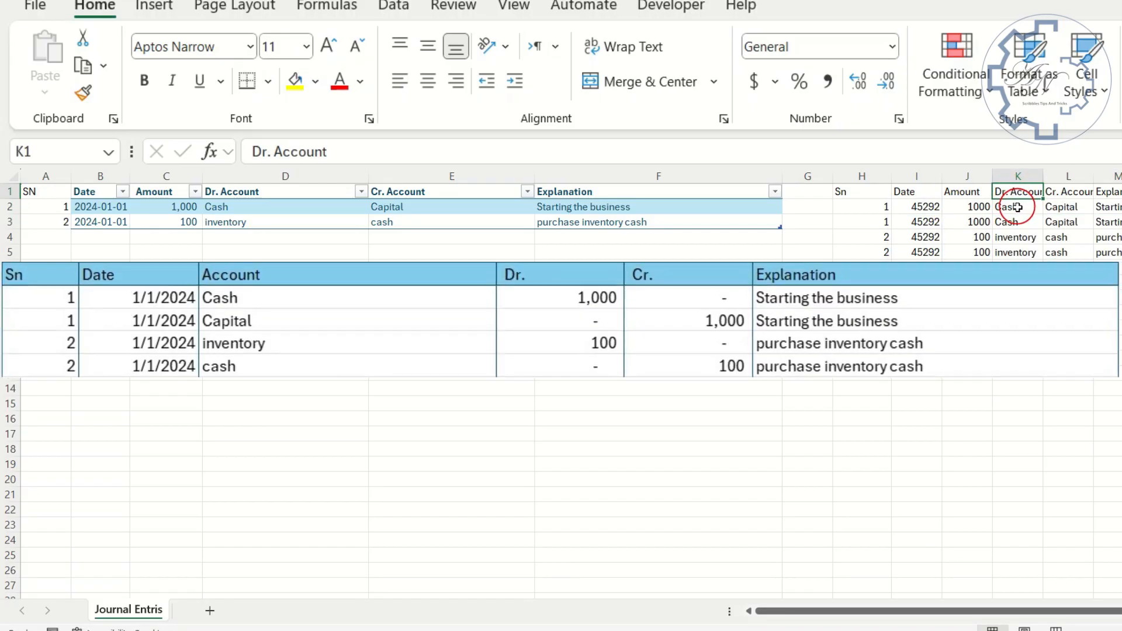
{"action": "left_click", "coordinate": [1017, 207]}
{"action": "left_click", "coordinate": [1017, 223]}
{"action": "left_click", "coordinate": [1010, 237]}
{"action": "left_click", "coordinate": [1049, 252]}
{"action": "left_click", "coordinate": [967, 236]}
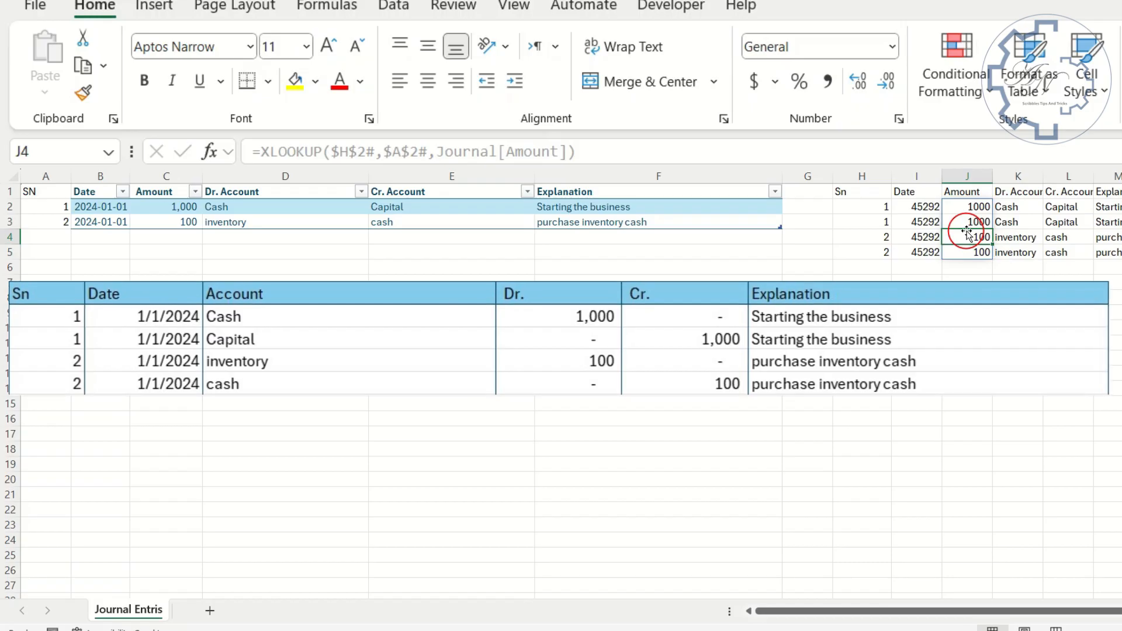
{"action": "left_click", "coordinate": [924, 207]}
- Move the Amount to Explanation block from J1:N5 so it starts at H10, and enter the heading Account in J1
{"action": "left_click_drag", "start_coordinate": [786, 204], "coordinate": [1047, 283]}
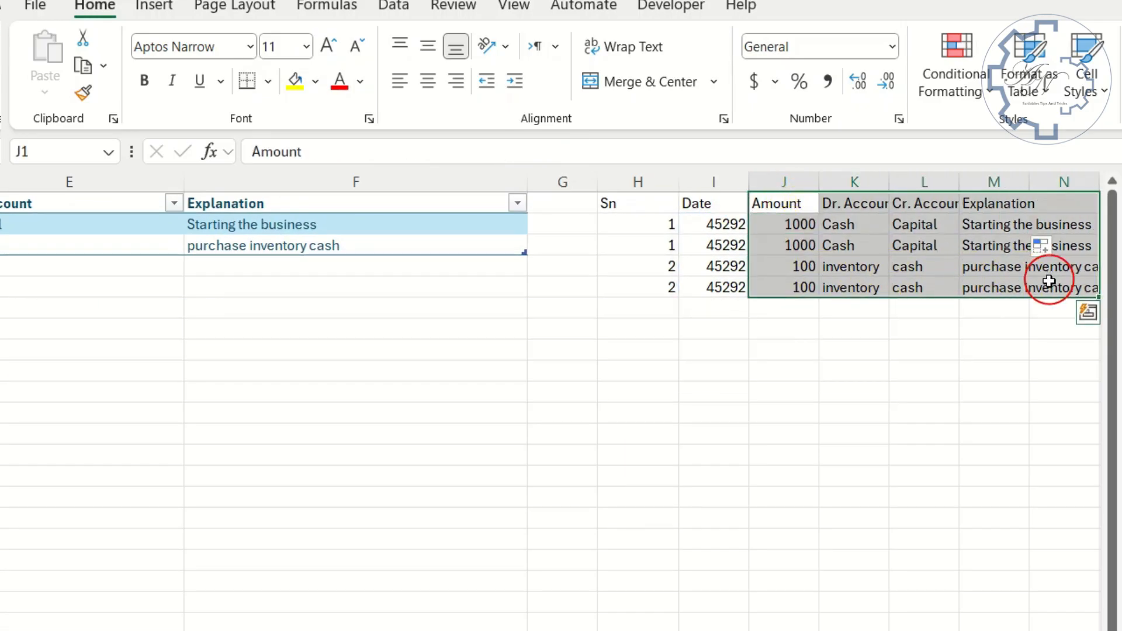
{"action": "left_click_drag", "start_coordinate": [850, 299], "coordinate": [724, 504]}
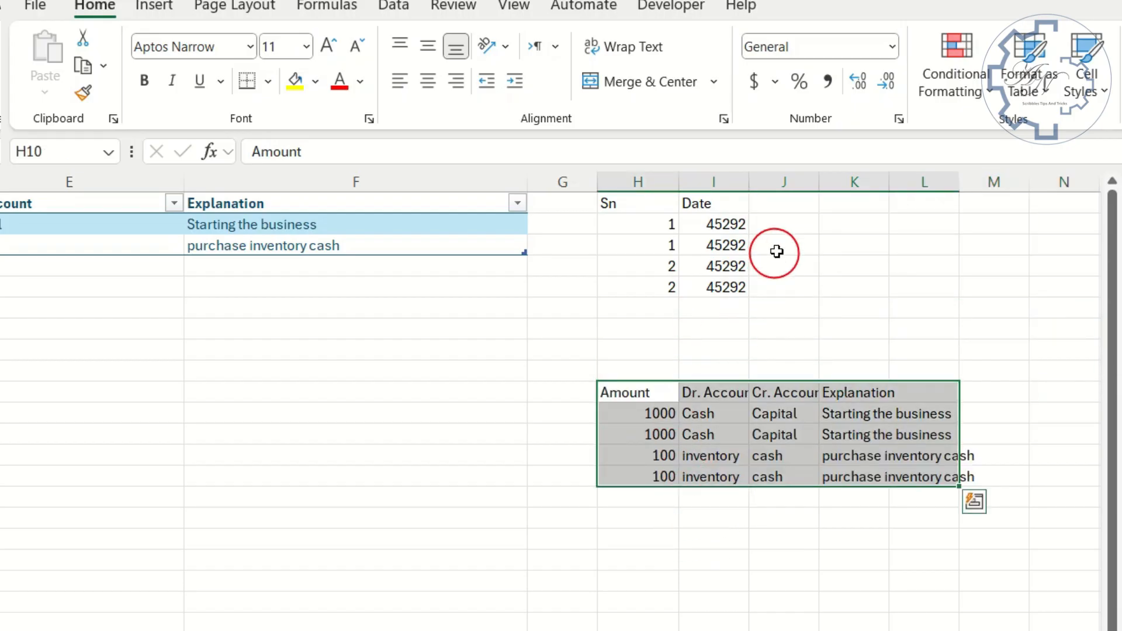
{"action": "left_click", "coordinate": [784, 225]}
{"action": "left_click", "coordinate": [785, 208]}
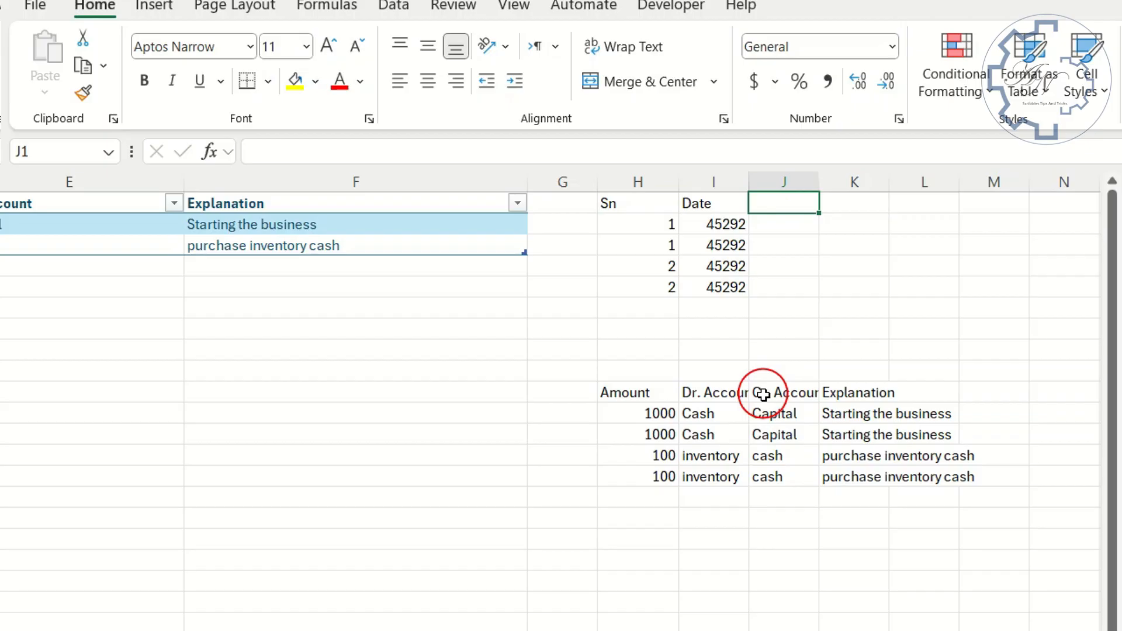
{"action": "type", "text": "Acount"}
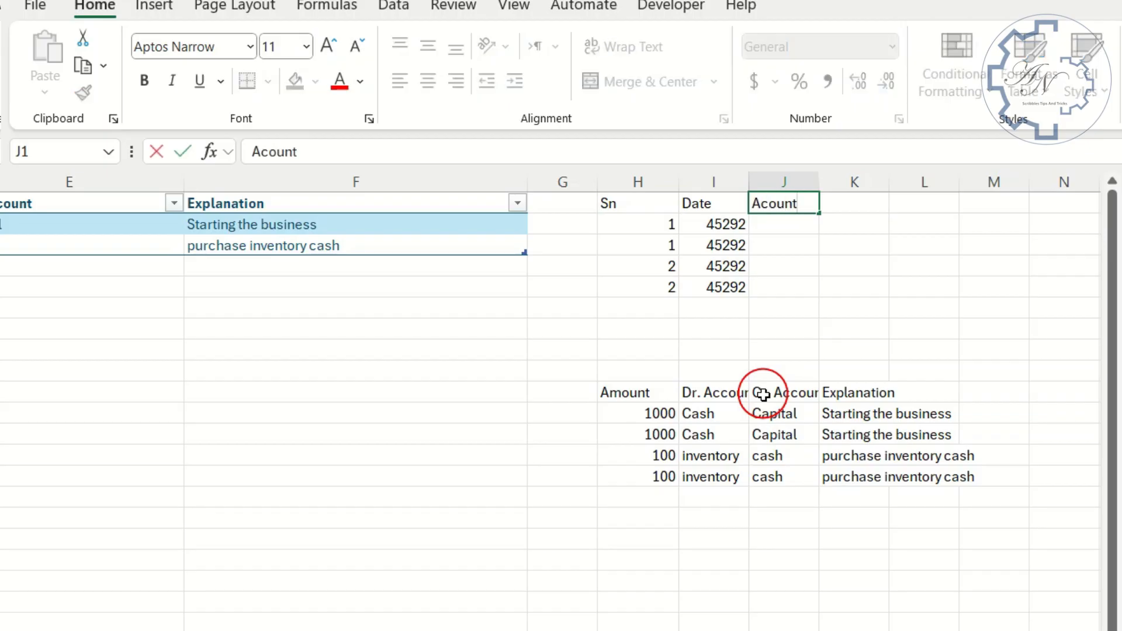
{"action": "left_click", "coordinate": [574, 224]}
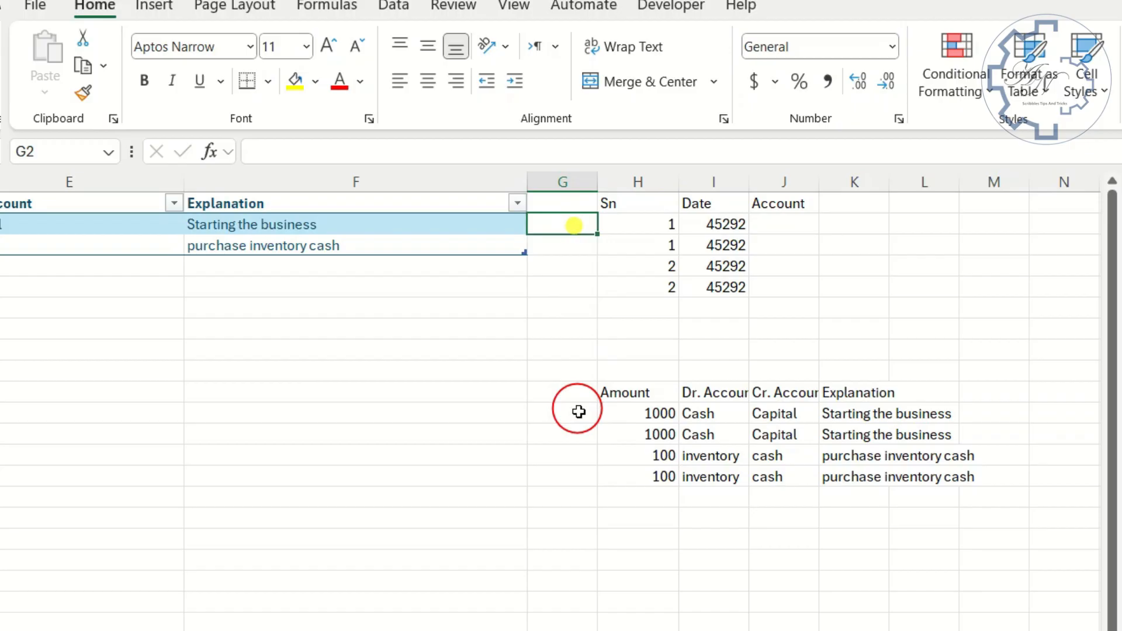
- Enter =SEQUENCE(COUNT(H2#)) in cell K2, accepting the correction of its missing parentheses
{"action": "left_click", "coordinate": [842, 225]}
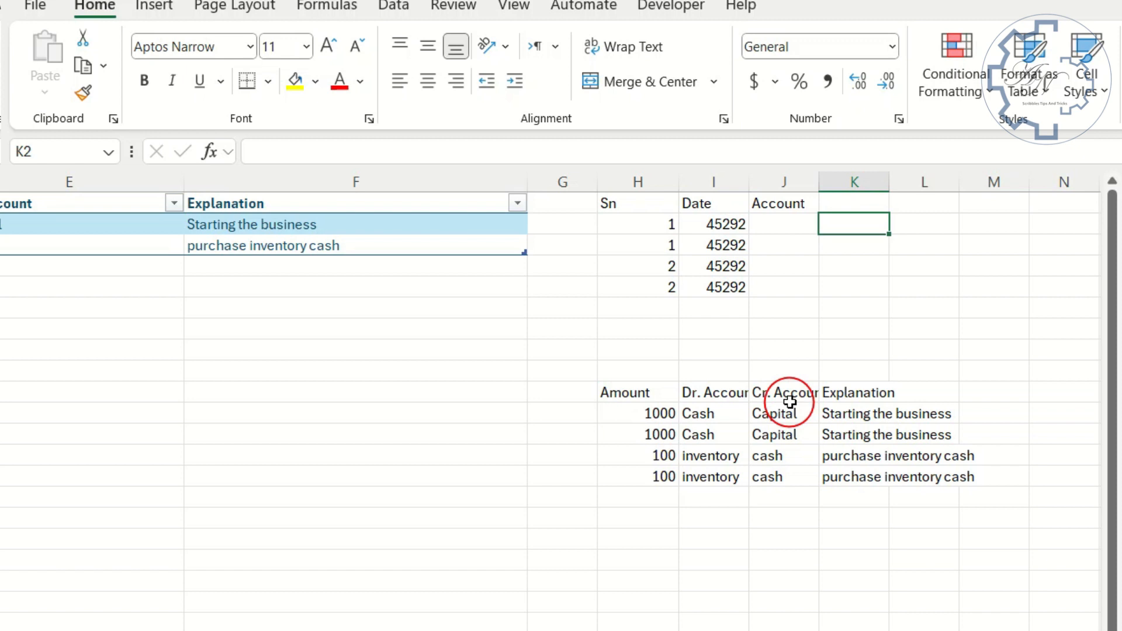
{"action": "type", "text": "=se"}
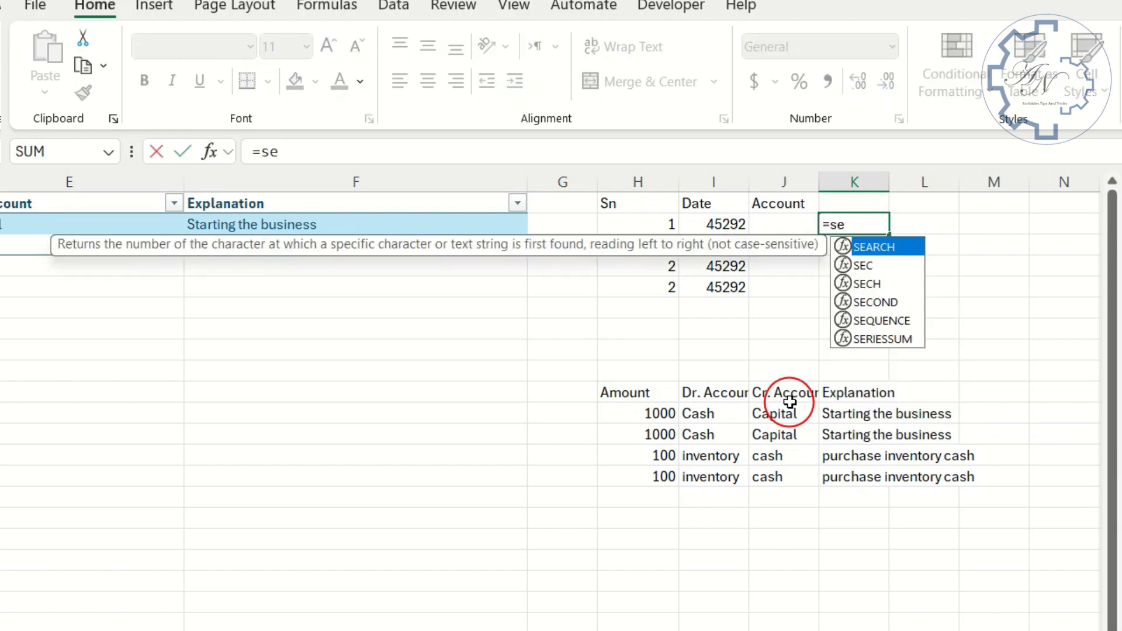
{"action": "type", "text": "q"}
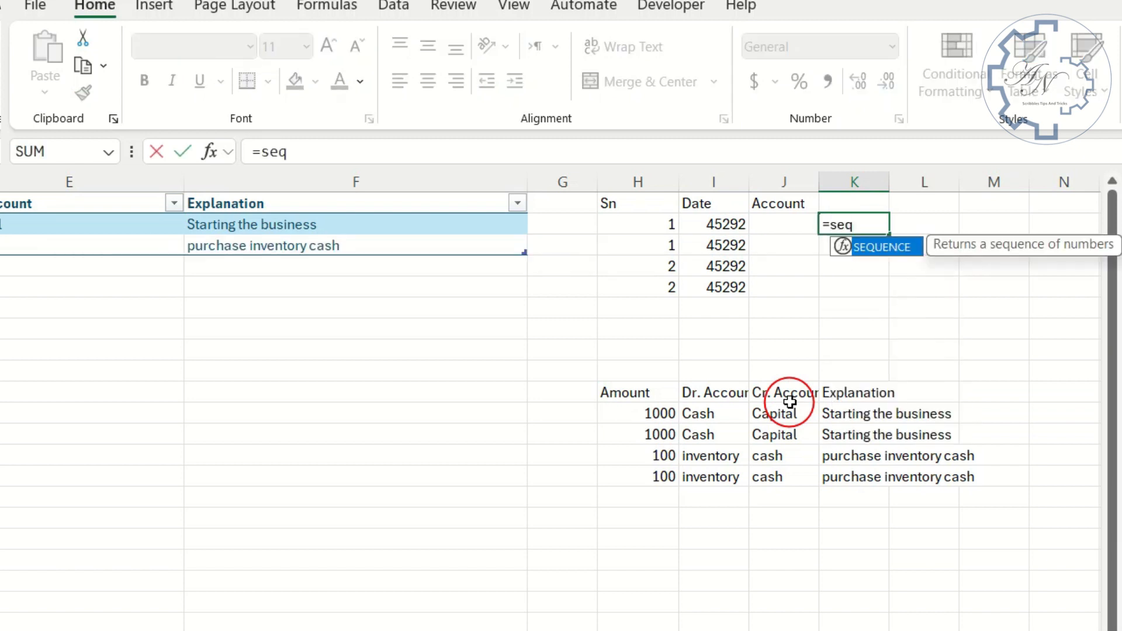
{"action": "double_click", "coordinate": [898, 246]}
{"action": "type", "text": "cou"}
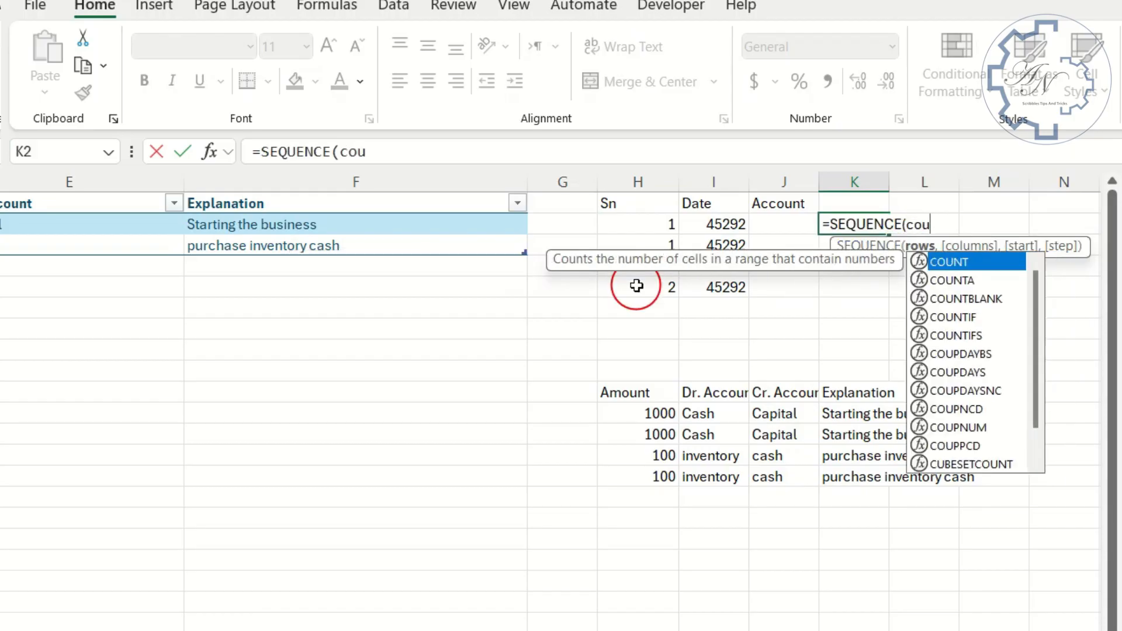
{"action": "double_click", "coordinate": [959, 260]}
{"action": "left_click_drag", "start_coordinate": [651, 228], "coordinate": [664, 288]}
{"action": "key", "text": "Return"}
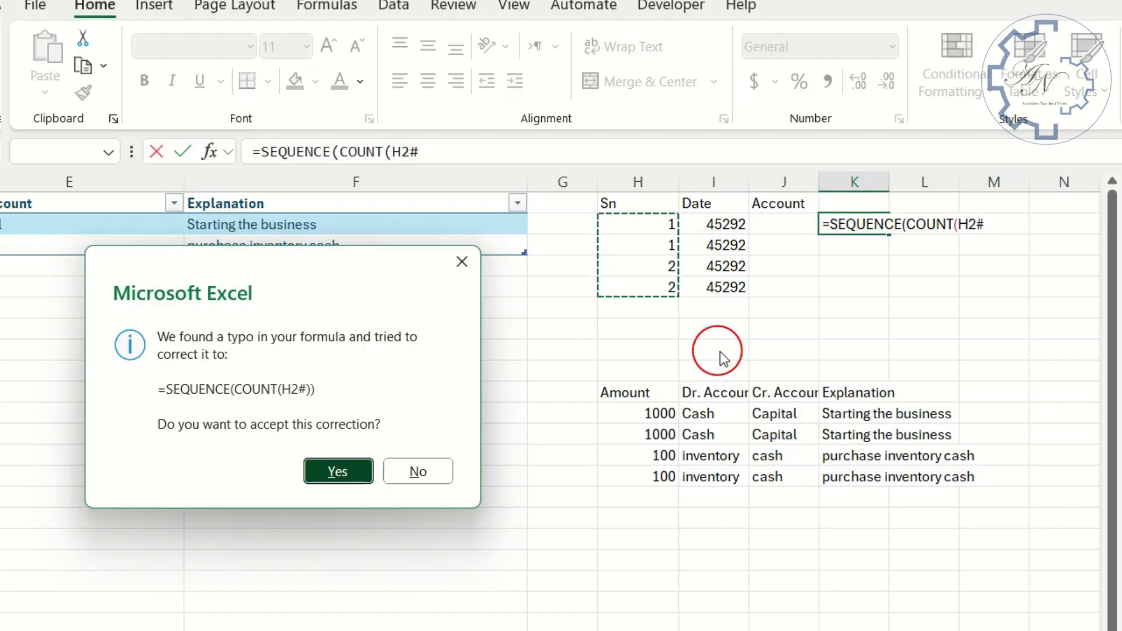
{"action": "key", "text": "Return"}
- Wrap the K2 formula in MOD with divisor 2, giving =MOD(SEQUENCE(COUNT(H2#)),2)
{"action": "left_click", "coordinate": [846, 224]}
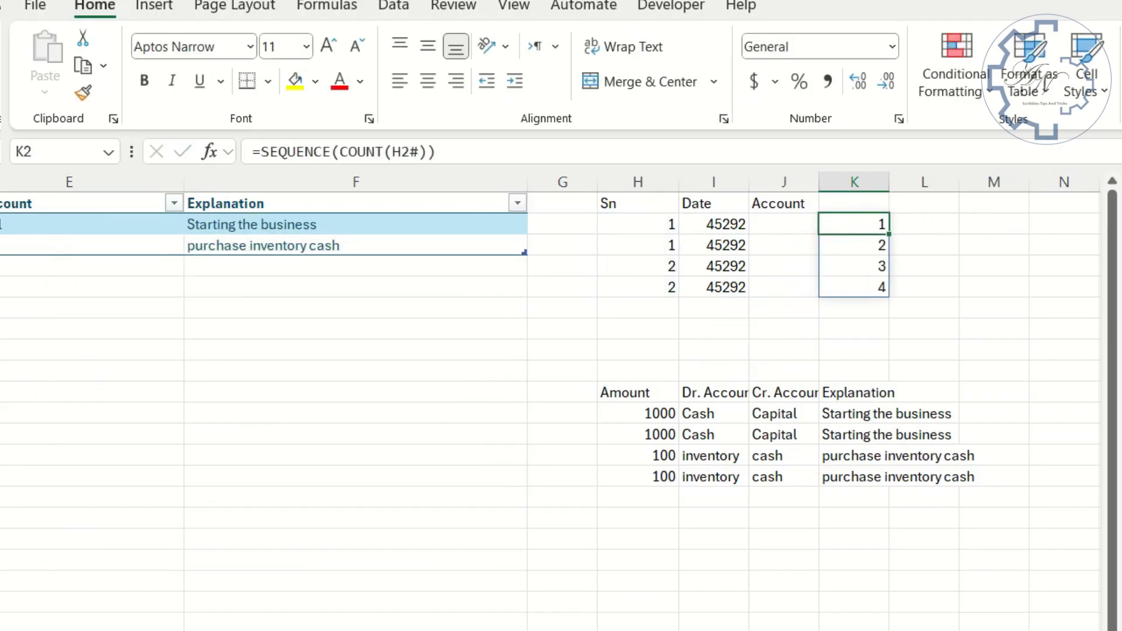
{"action": "left_click", "coordinate": [257, 152]}
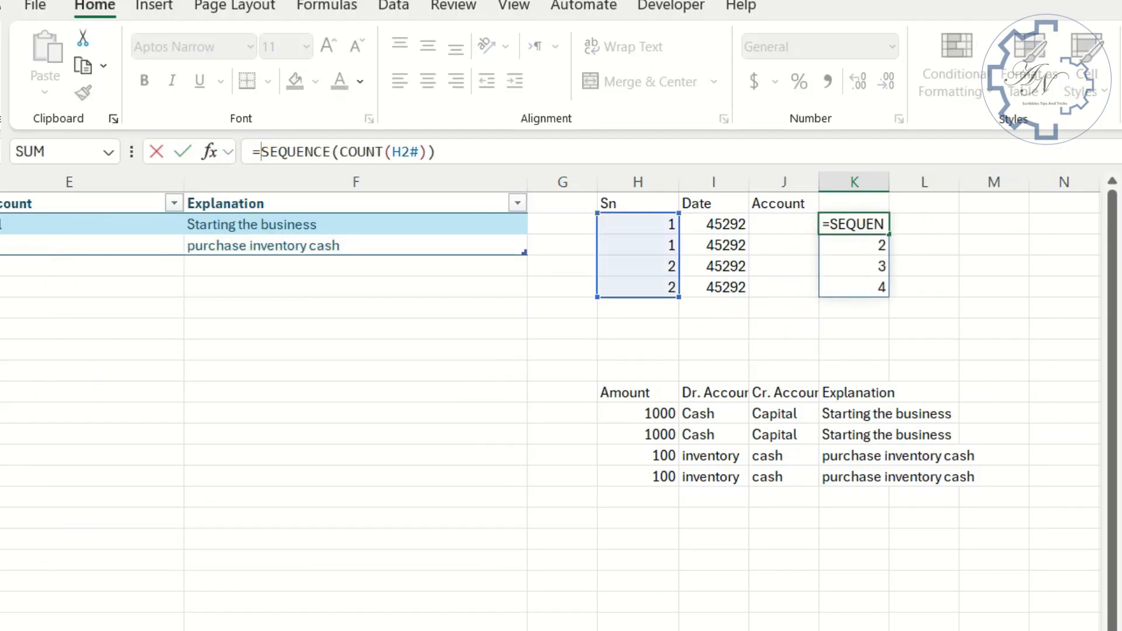
{"action": "type", "text": "Mod"}
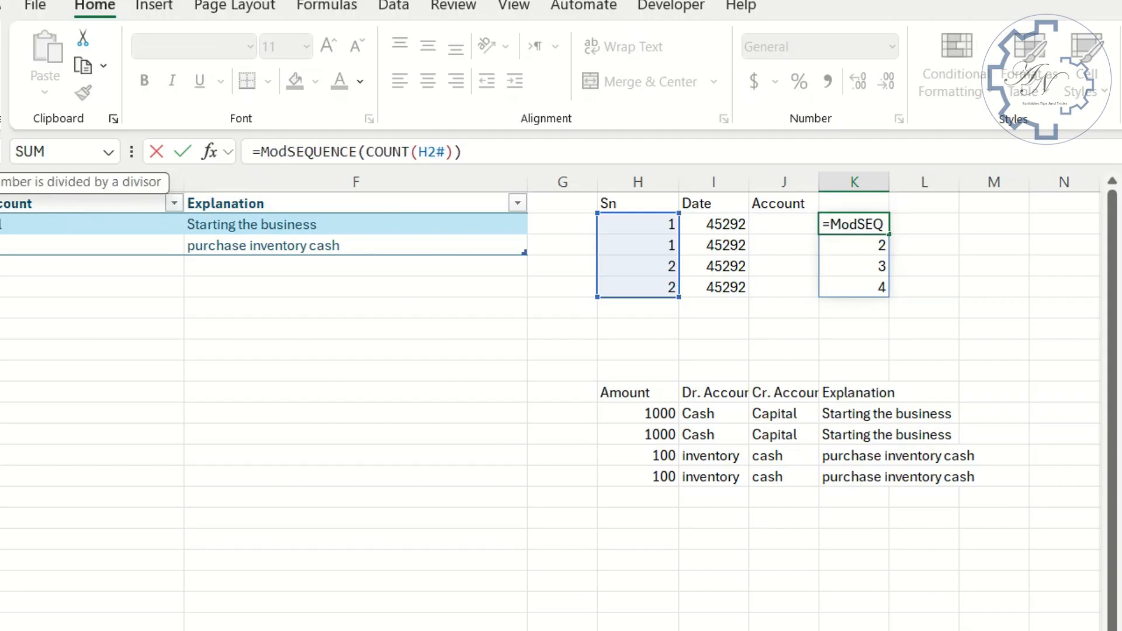
{"action": "type", "text": "("}
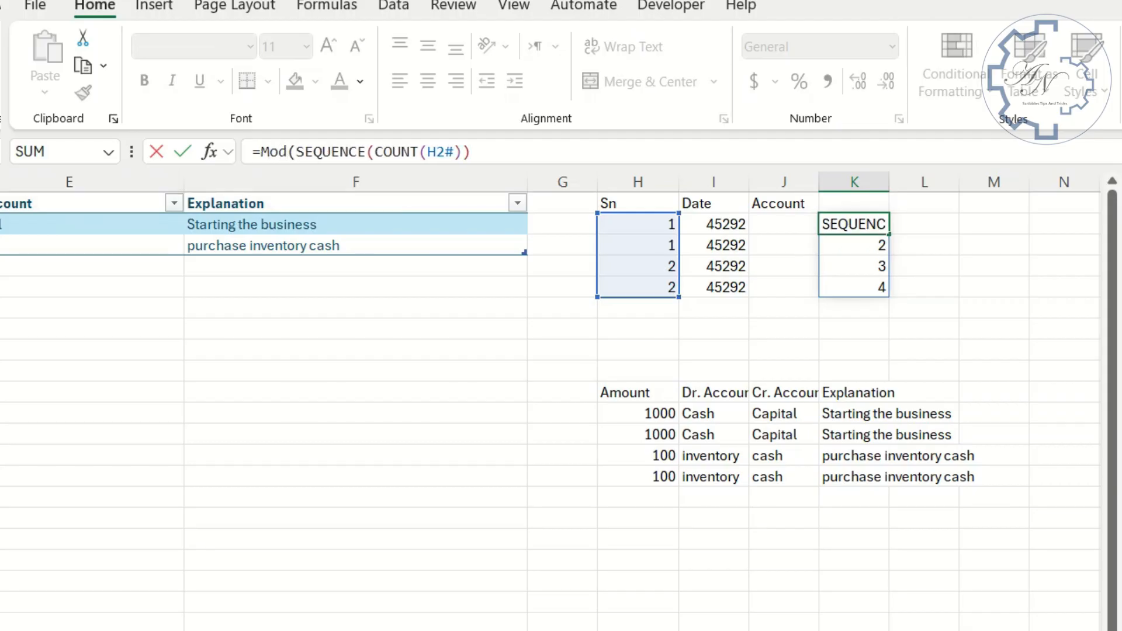
{"action": "left_click", "coordinate": [493, 149]}
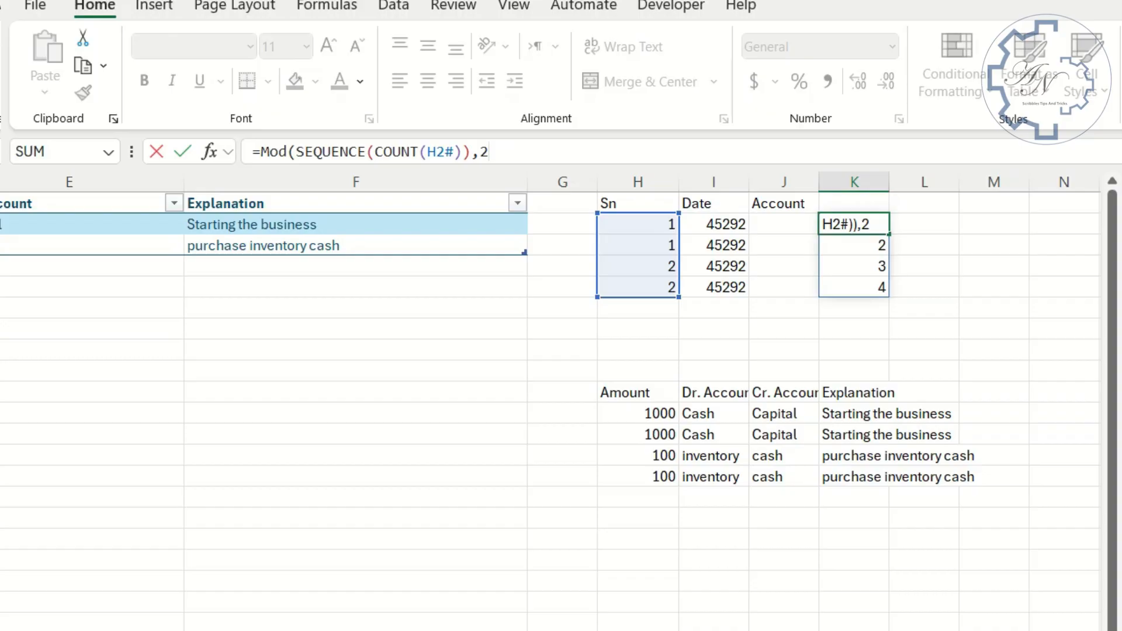
{"action": "key", "text": "Return"}
{"action": "key", "text": "Return"}
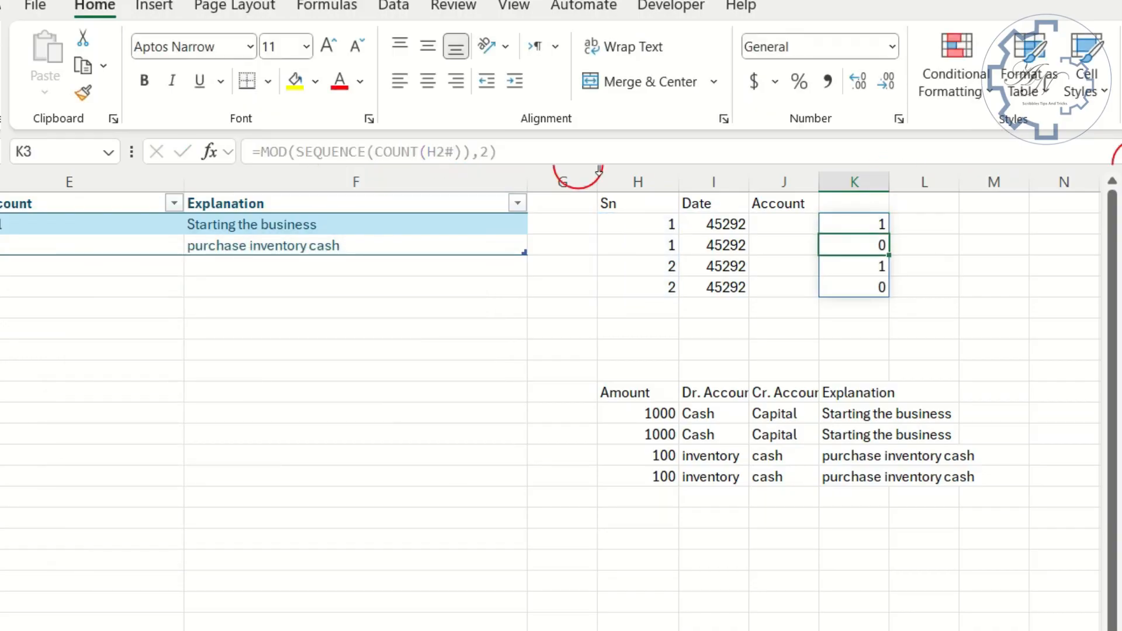
{"action": "left_click", "coordinate": [855, 220]}
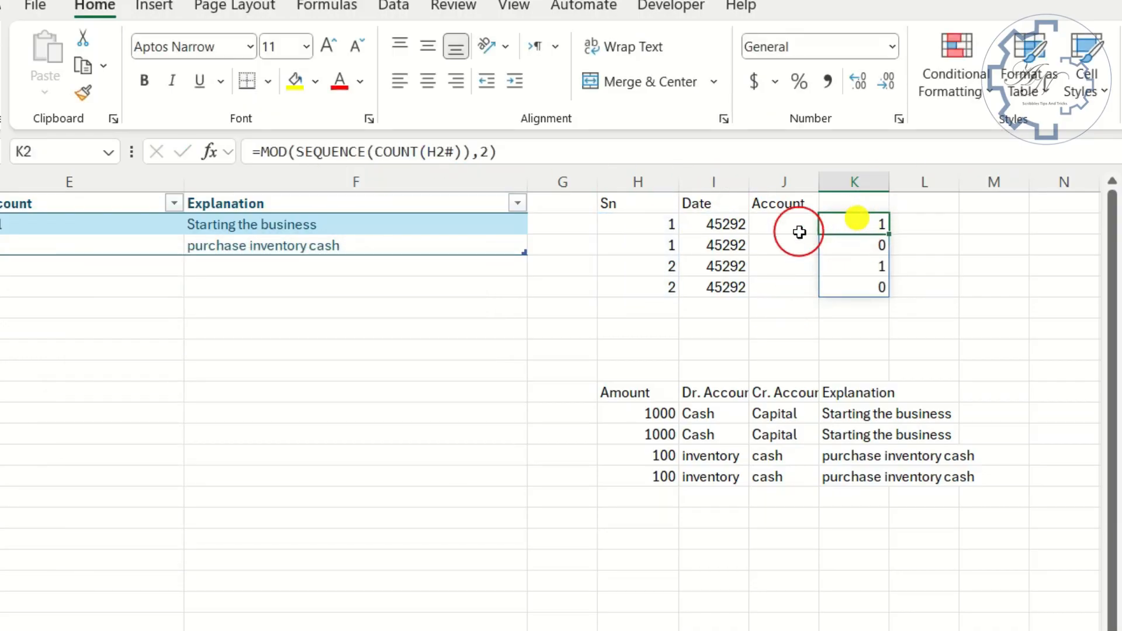
- Enter =IF(K2#=1,I11#,J11#) in J2 to alternate the debit and credit accounts under Account
{"action": "left_click", "coordinate": [783, 224]}
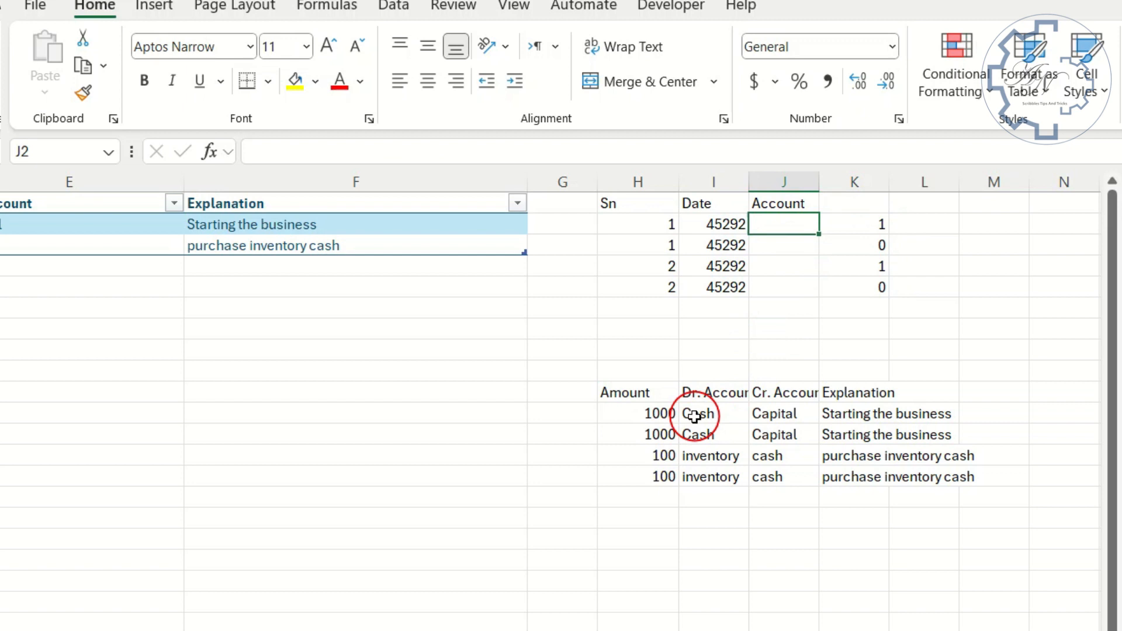
{"action": "type", "text": "=ih"}
{"action": "key", "text": "BackSpace"}
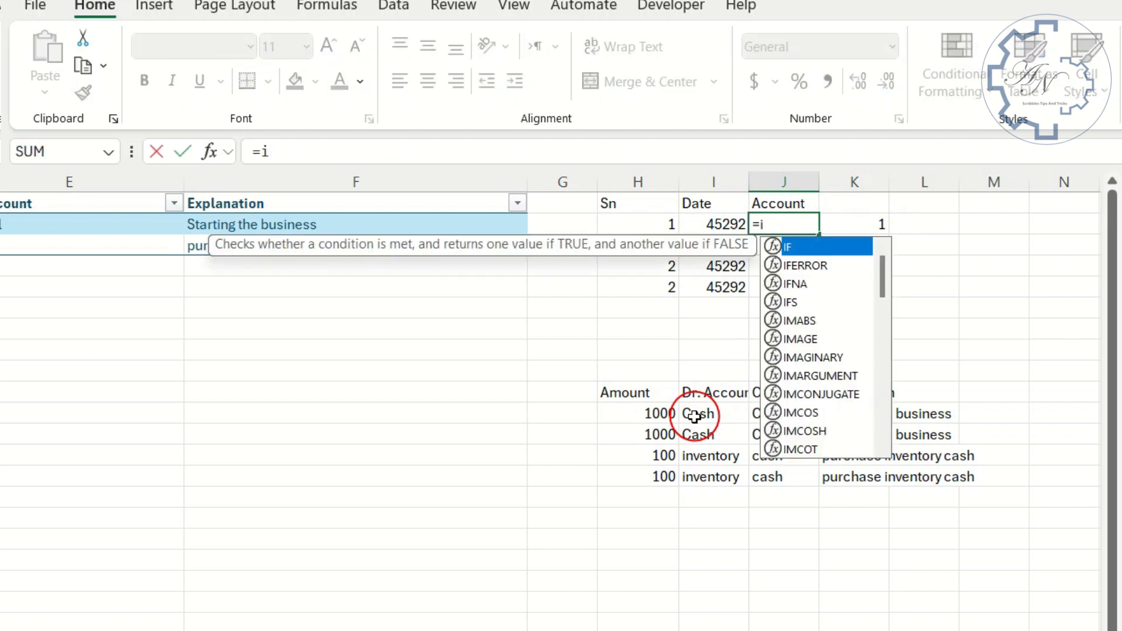
{"action": "key", "text": "Tab"}
{"action": "left_click_drag", "start_coordinate": [857, 224], "coordinate": [860, 282]}
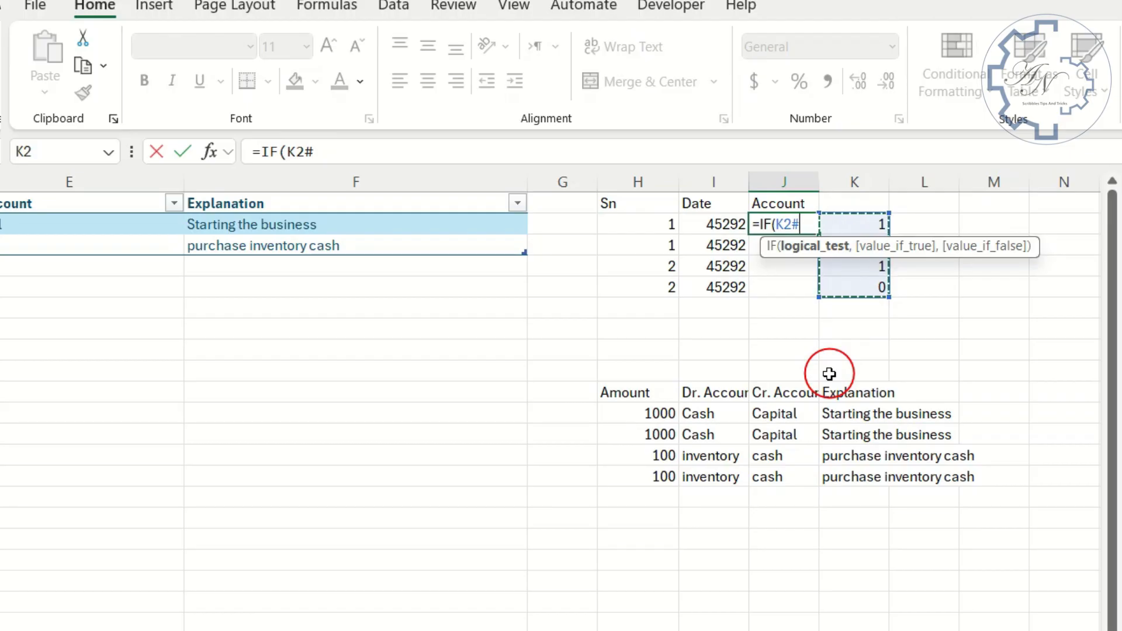
{"action": "type", "text": "=1,"}
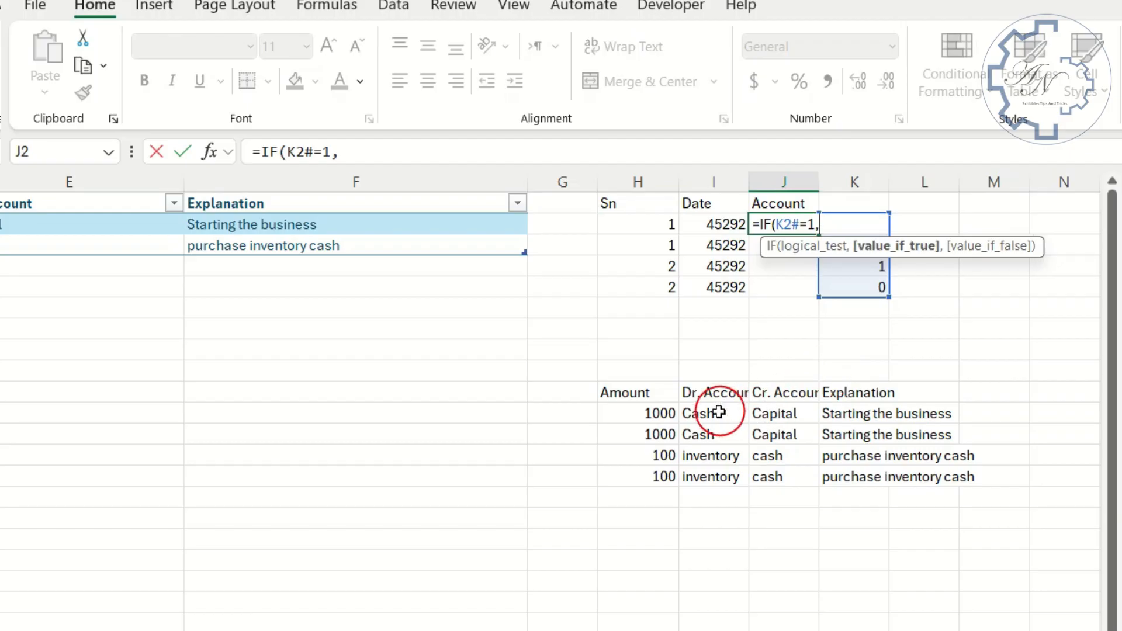
{"action": "left_click_drag", "start_coordinate": [718, 414], "coordinate": [716, 475]}
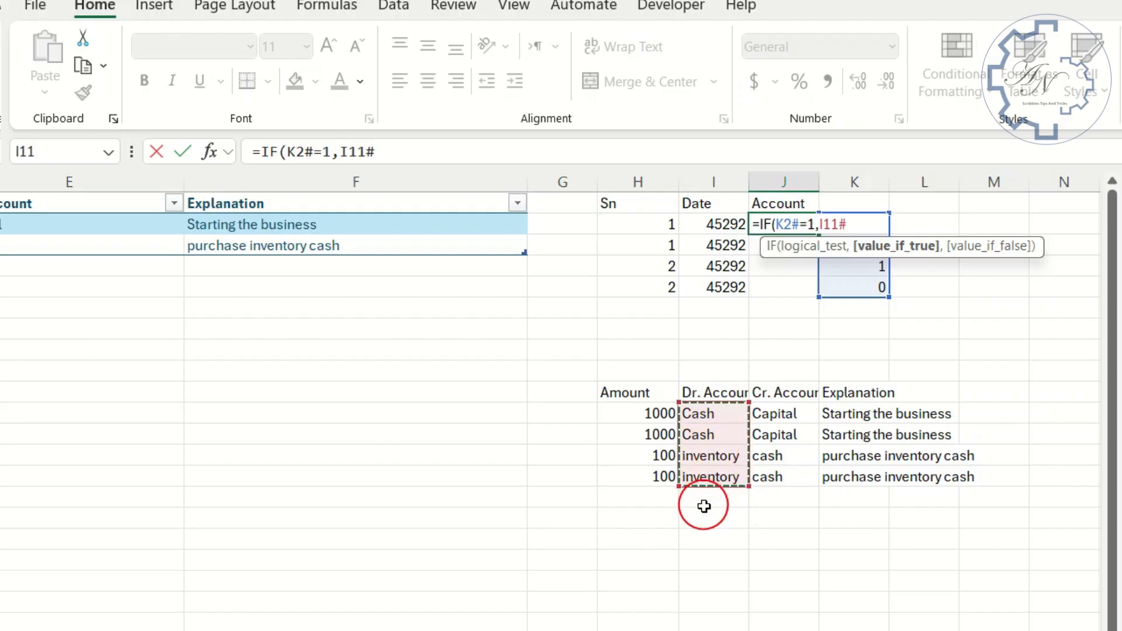
{"action": "type", "text": ","}
{"action": "left_click", "coordinate": [773, 414]}
{"action": "left_click_drag", "start_coordinate": [774, 413], "coordinate": [751, 511]}
{"action": "key", "text": "Return"}
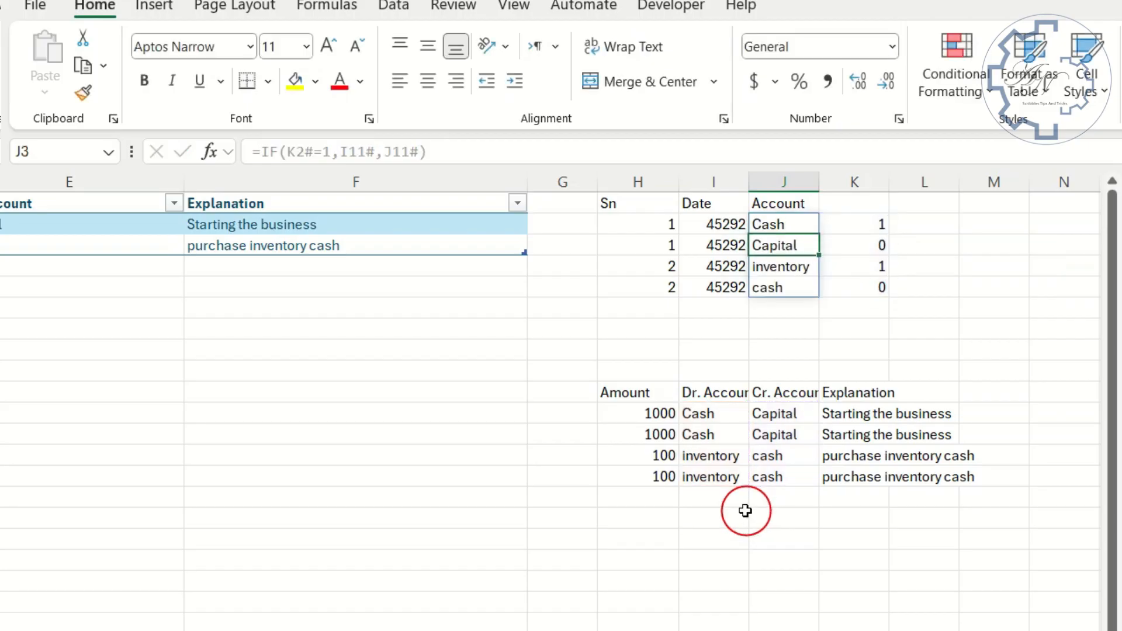
- Check the account names in J2:J5 and move the MOD formula from K2 to M10
{"action": "left_click", "coordinate": [771, 226]}
{"action": "left_click", "coordinate": [775, 246]}
{"action": "left_click", "coordinate": [774, 266]}
{"action": "left_click", "coordinate": [773, 288]}
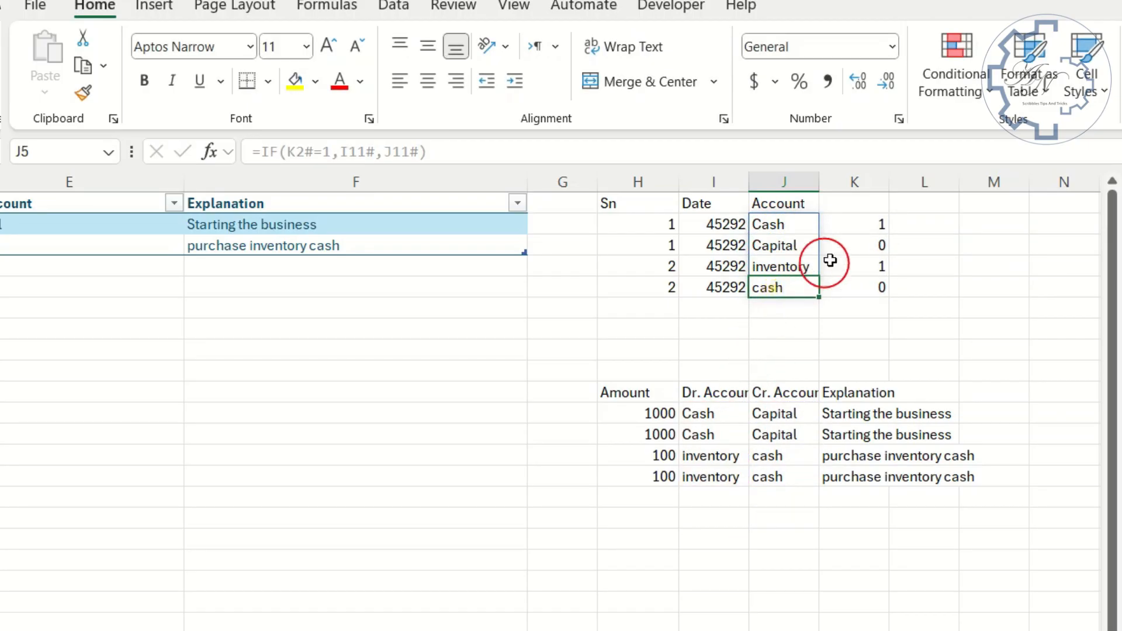
{"action": "left_click", "coordinate": [851, 224]}
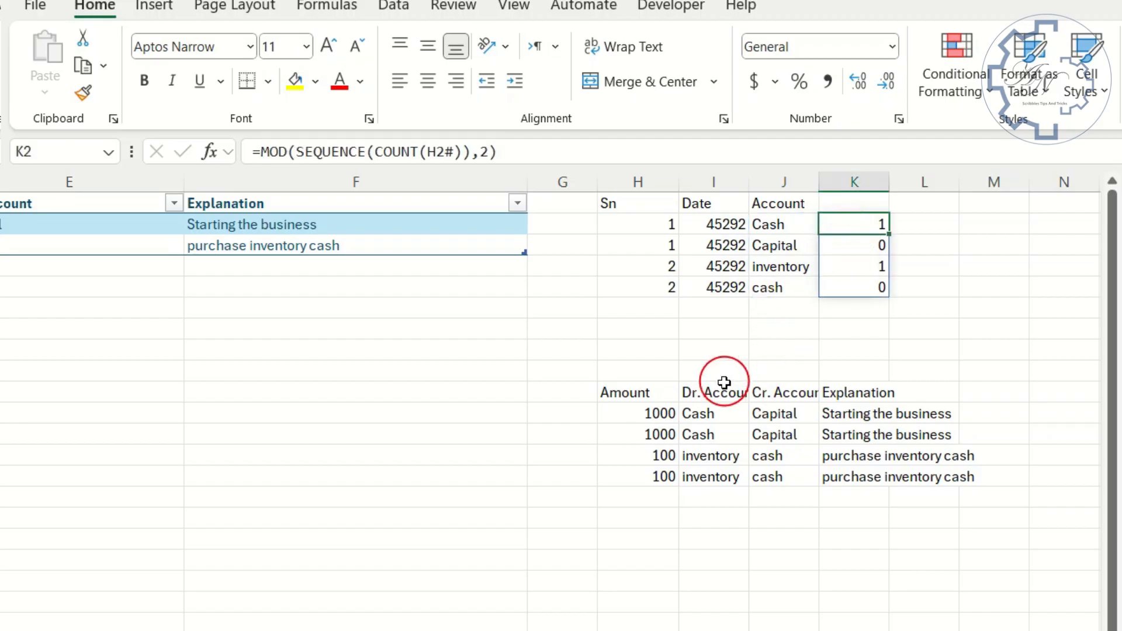
{"action": "left_click_drag", "start_coordinate": [860, 217], "coordinate": [1009, 389]}
{"action": "left_click", "coordinate": [847, 229]}
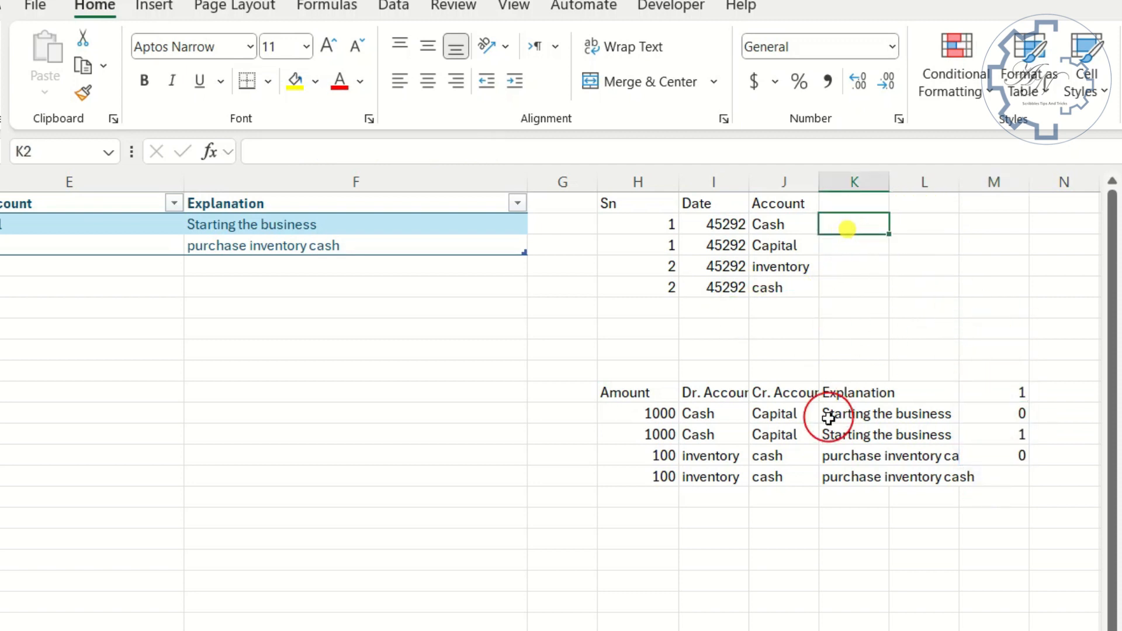
- Enter the headings Dr. in K1 and Cr. in L1
{"action": "left_click", "coordinate": [846, 205]}
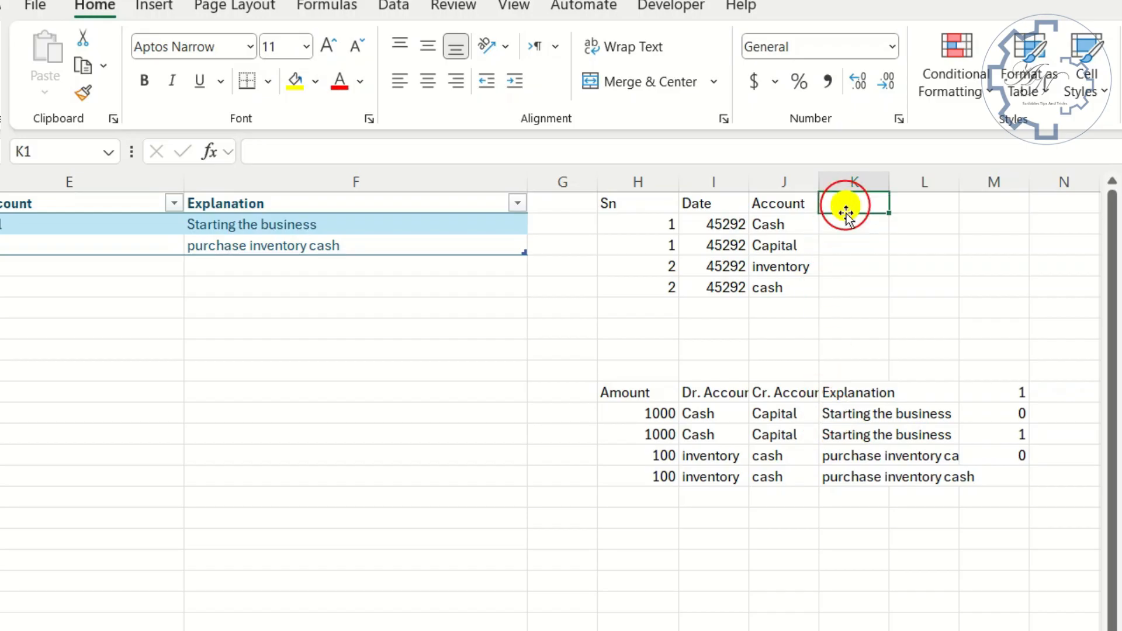
{"action": "type", "text": "Dr."}
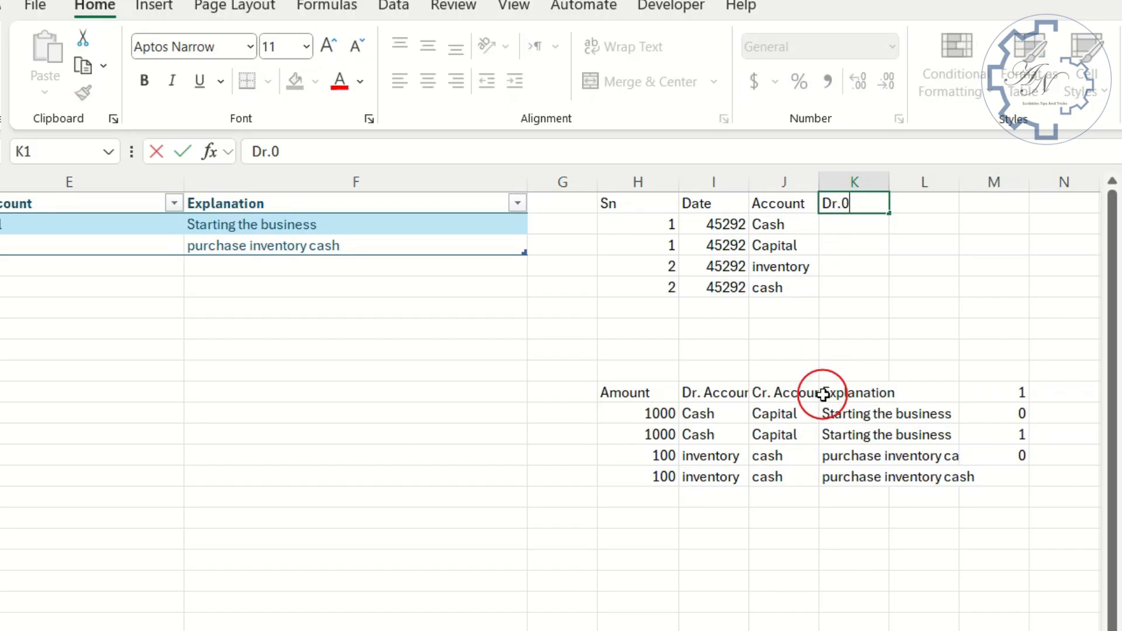
{"action": "key", "text": "Tab"}
{"action": "type", "text": "C"}
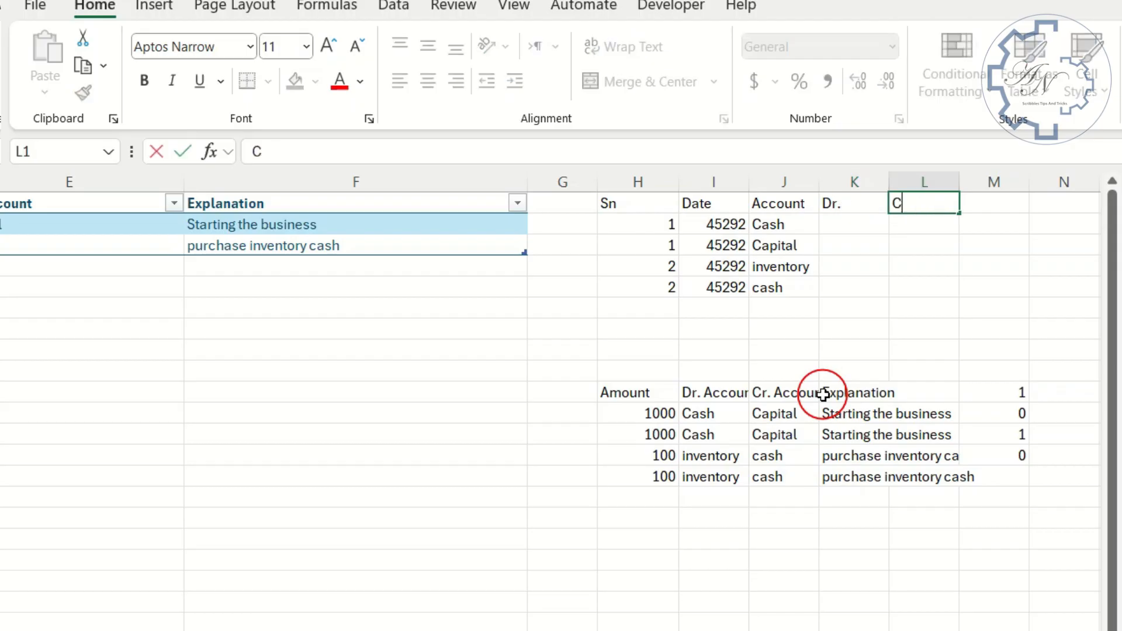
{"action": "type", "text": "r."}
{"action": "key", "text": "Tab"}
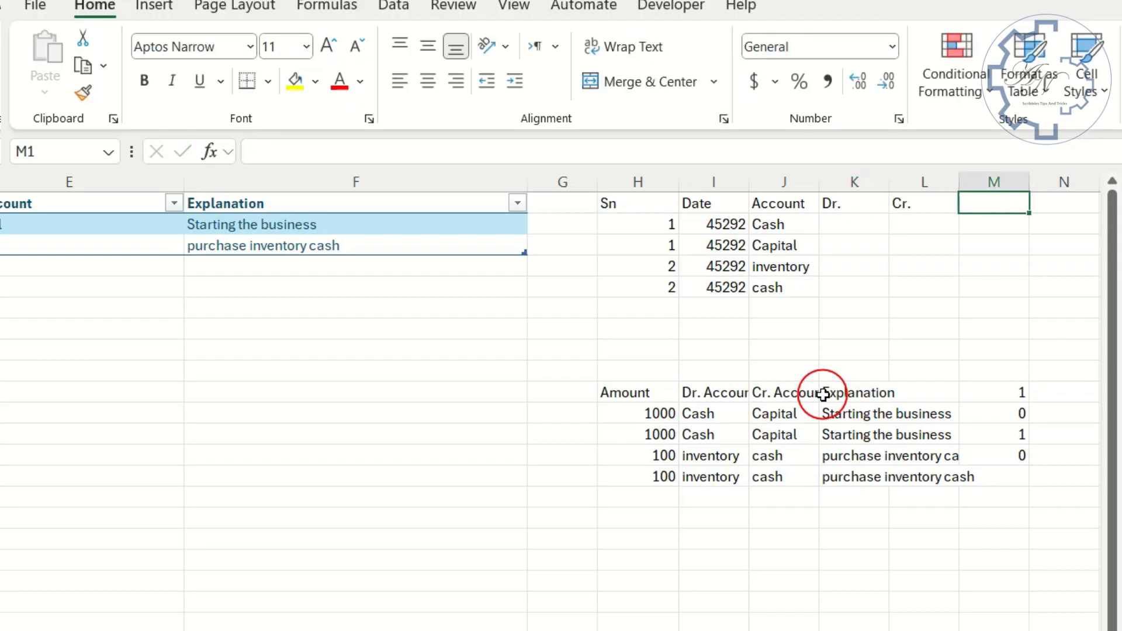
{"action": "key", "text": "Return"}
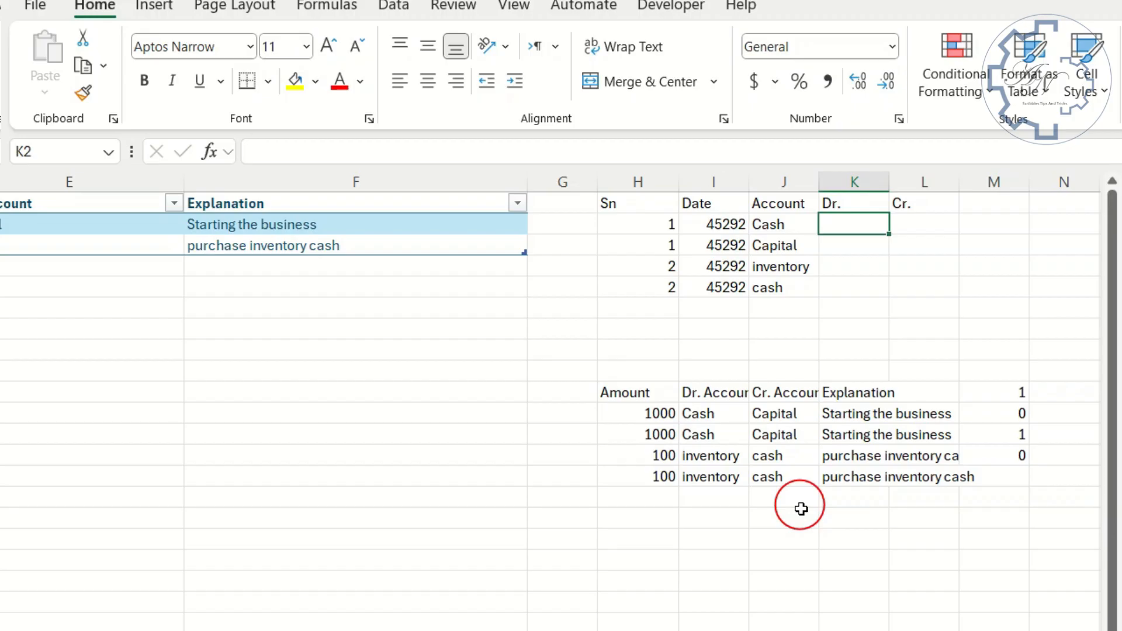
- Enter =IF(M10#=1,H11#,0) in K2 to return the debit amounts
{"action": "type", "text": "=if"}
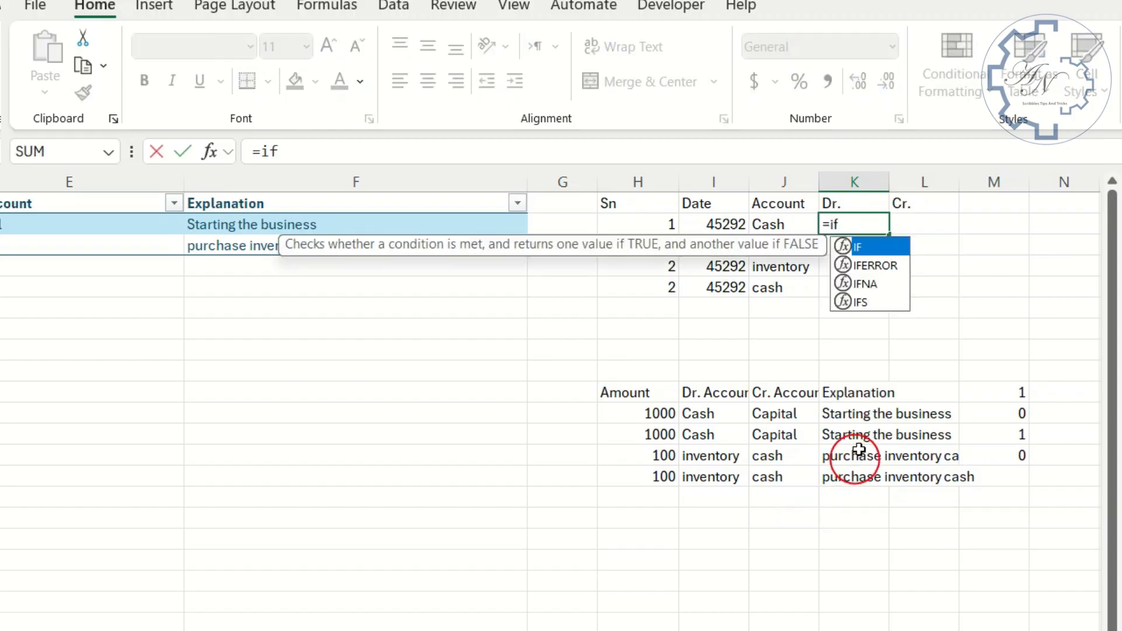
{"action": "double_click", "coordinate": [871, 243]}
{"action": "left_click_drag", "start_coordinate": [1003, 392], "coordinate": [1004, 456]}
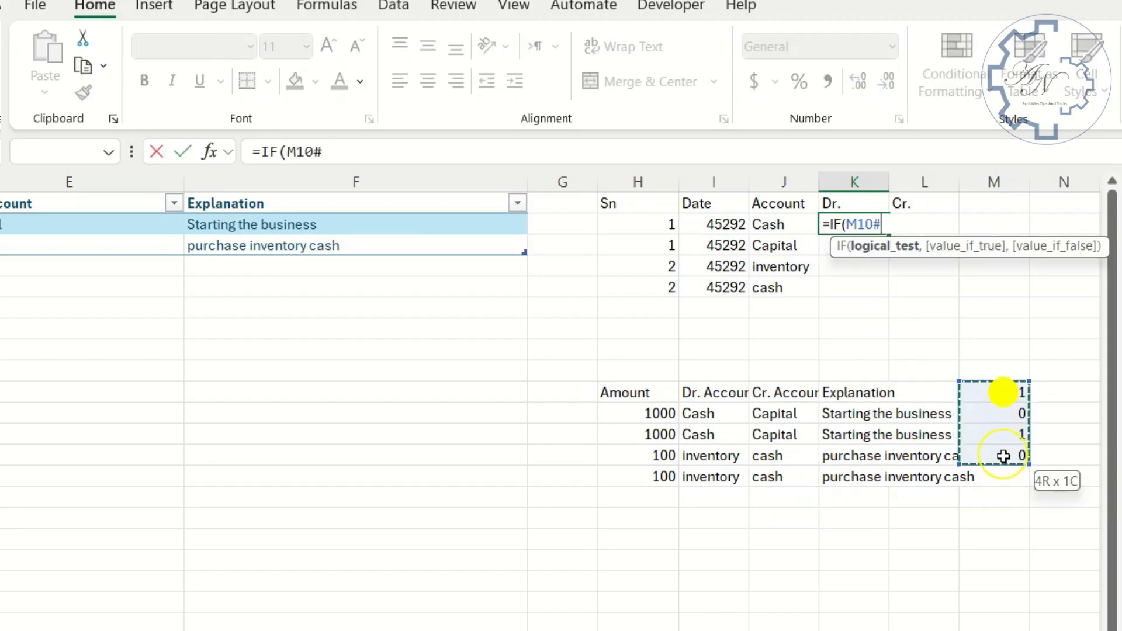
{"action": "type", "text": "="}
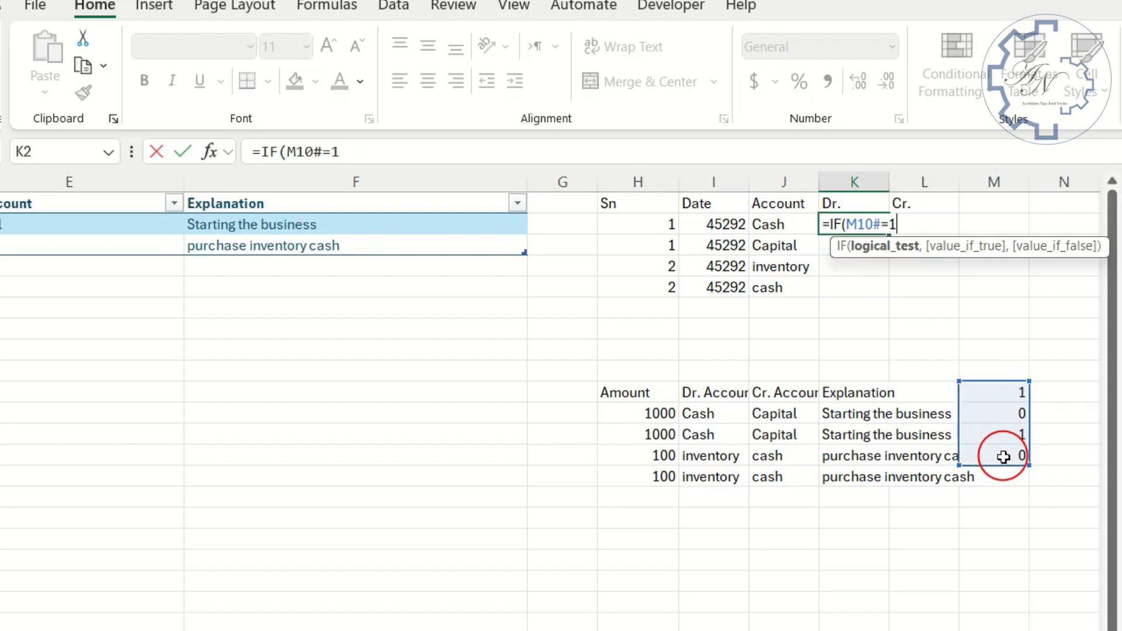
{"action": "type", "text": "1,"}
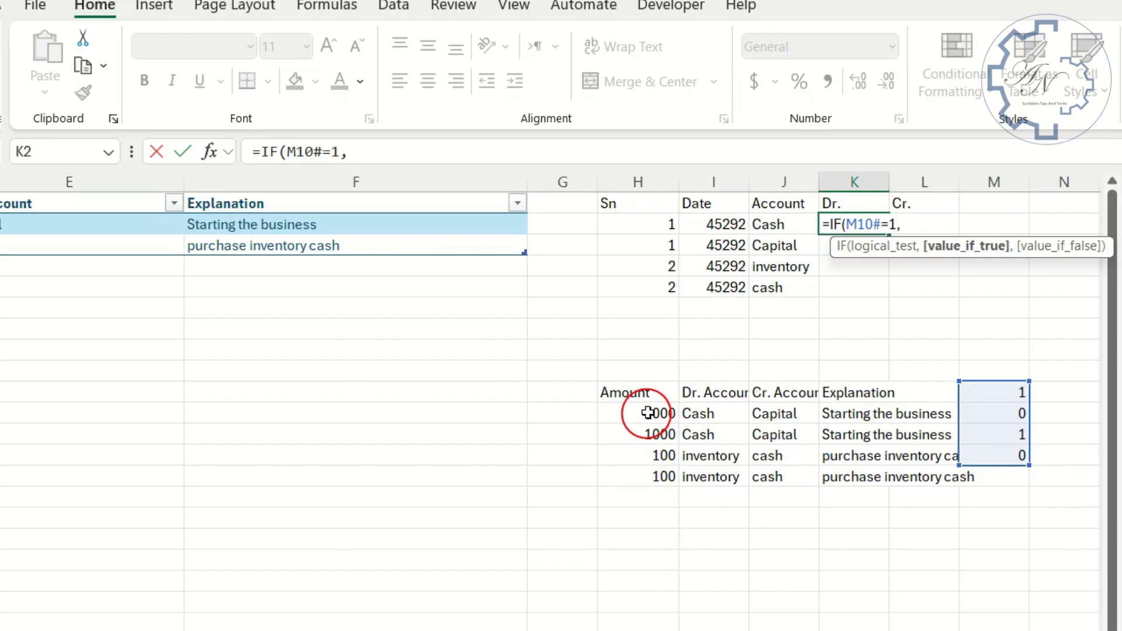
{"action": "left_click_drag", "start_coordinate": [648, 413], "coordinate": [646, 486]}
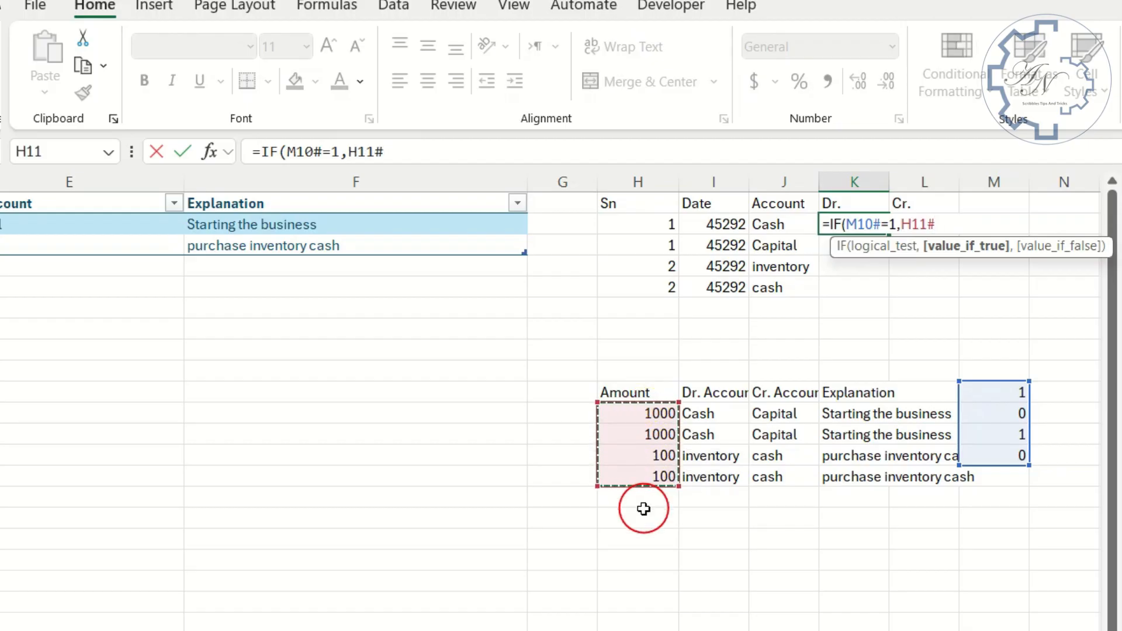
{"action": "type", "text": ","}
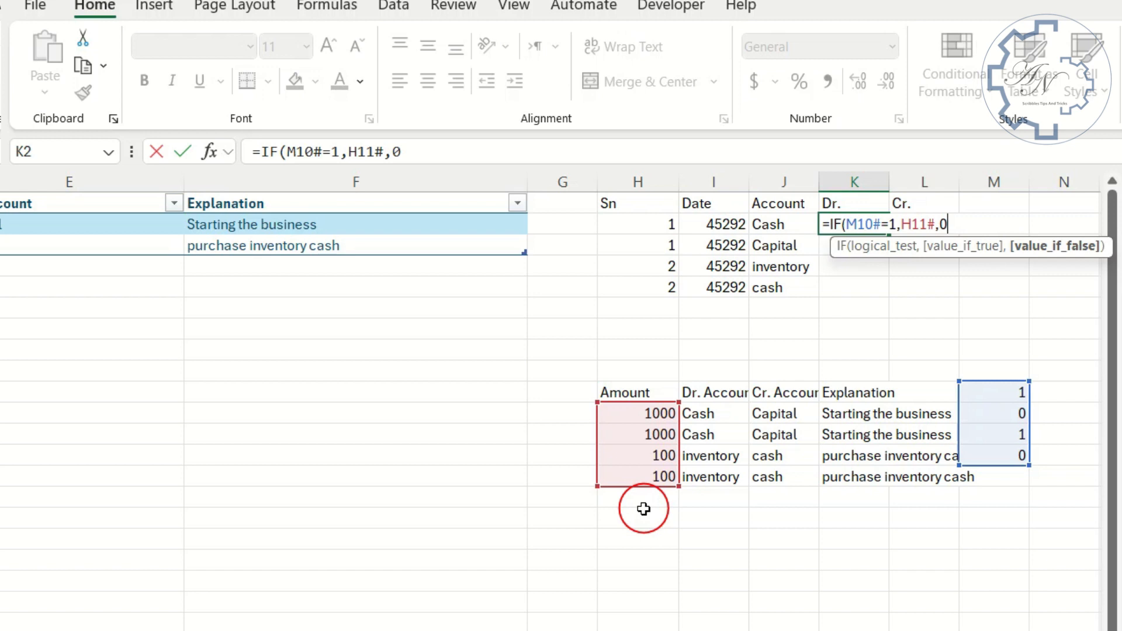
{"action": "type", "text": "0)"}
{"action": "key", "text": "Return"}
- Enter =IF(M10#=1,0,H11#) in L2 to return the credit amounts
{"action": "key", "text": "Up"}
{"action": "key", "text": "Right"}
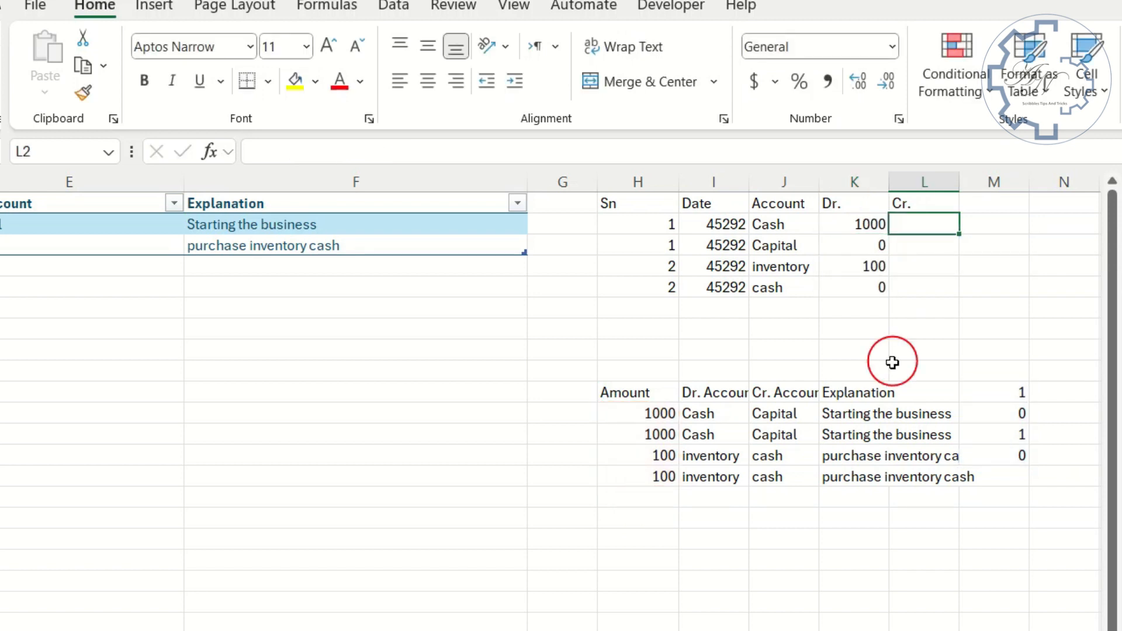
{"action": "type", "text": "=if"}
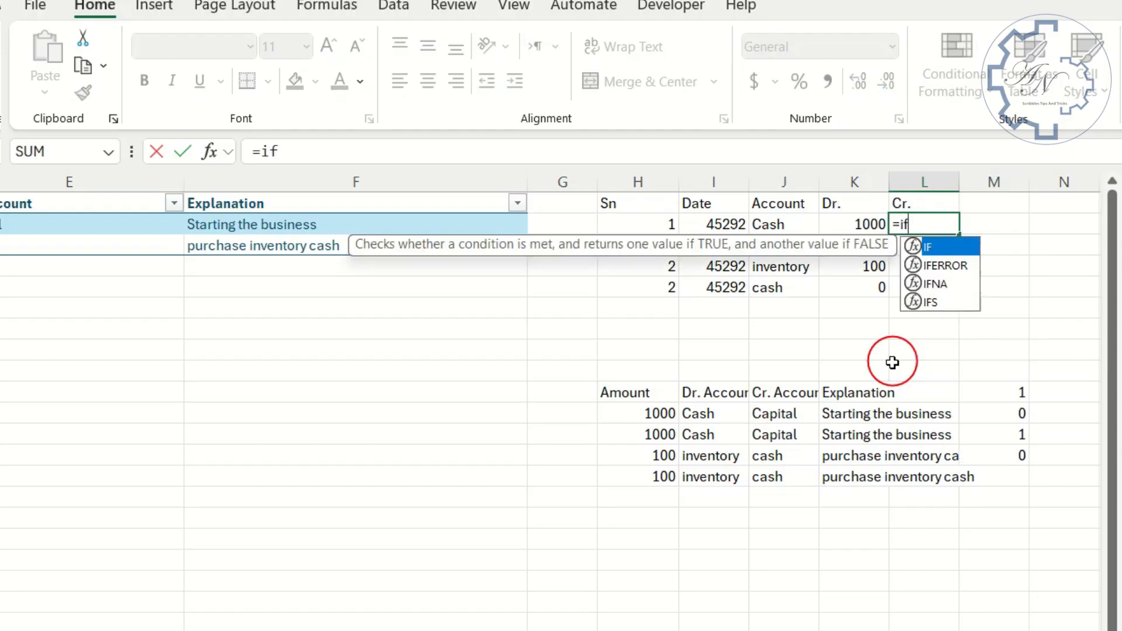
{"action": "key", "text": "Tab"}
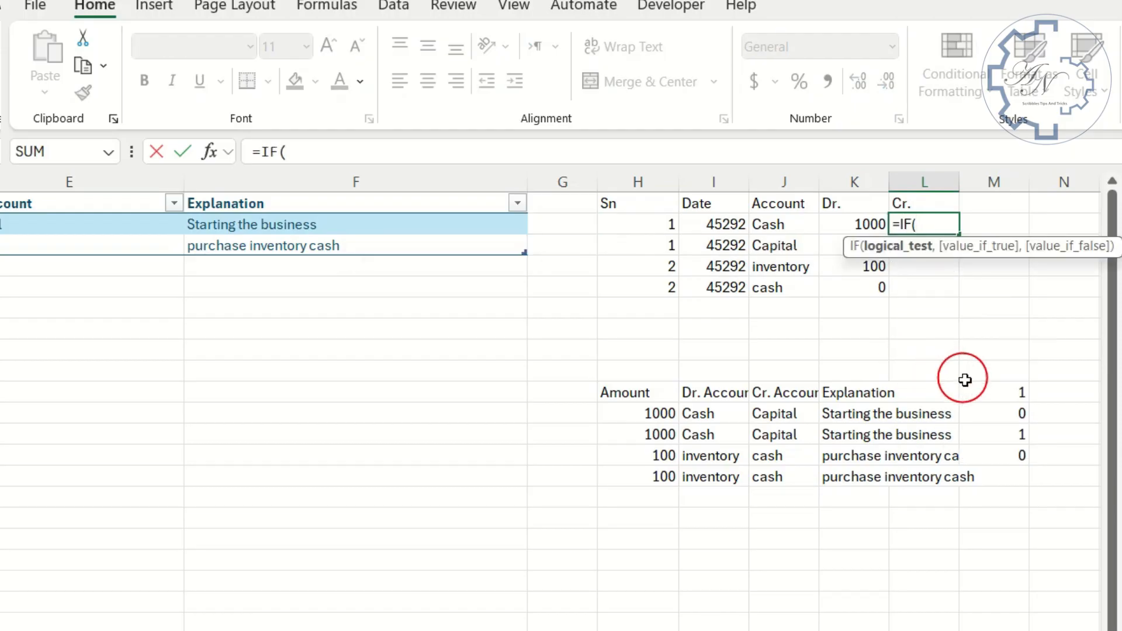
{"action": "left_click_drag", "start_coordinate": [979, 390], "coordinate": [1001, 455]}
{"action": "type", "text": "="}
{"action": "type", "text": "10#=1"}
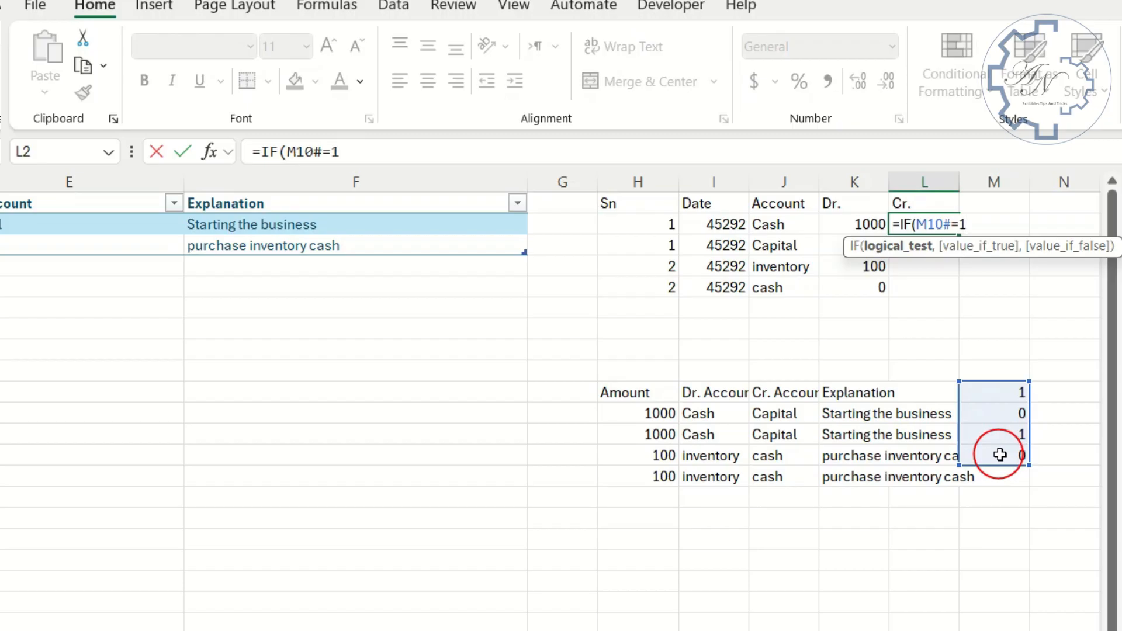
{"action": "type", "text": ","}
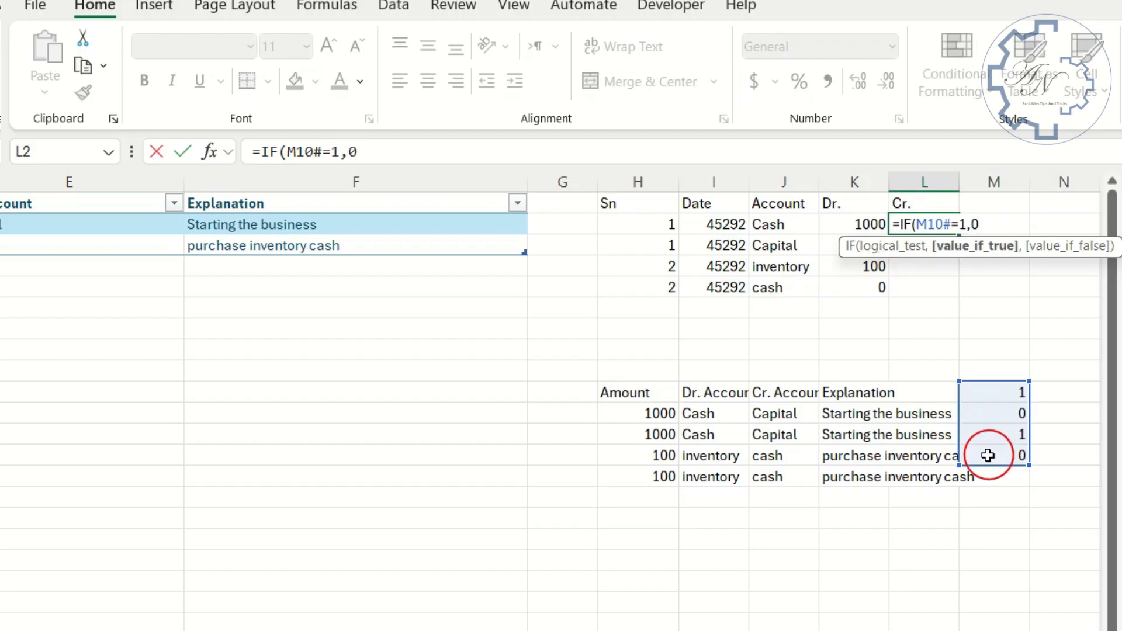
{"action": "type", "text": "0,"}
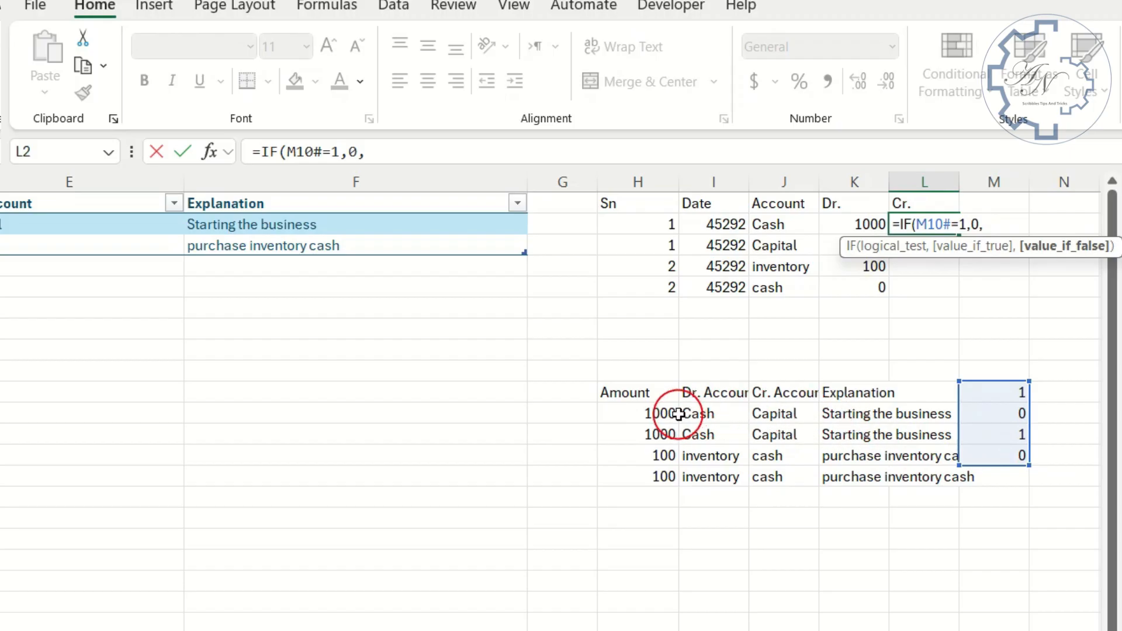
{"action": "left_click_drag", "start_coordinate": [658, 414], "coordinate": [660, 480]}
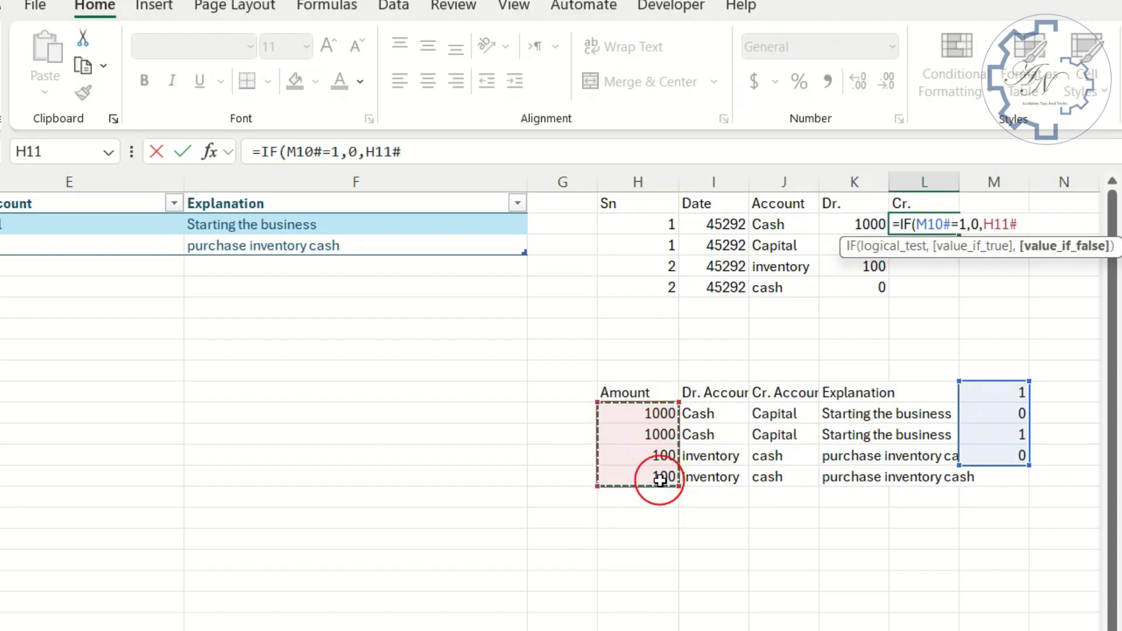
{"action": "key", "text": "Return"}
- Move the Explanation column block from K10:K14 so it starts at M1, beside the Cr. column
{"action": "left_click_drag", "start_coordinate": [847, 392], "coordinate": [844, 493]}
{"action": "left_click", "coordinate": [847, 395]}
{"action": "left_click_drag", "start_coordinate": [849, 390], "coordinate": [851, 473]}
{"action": "left_click_drag", "start_coordinate": [847, 386], "coordinate": [981, 198]}
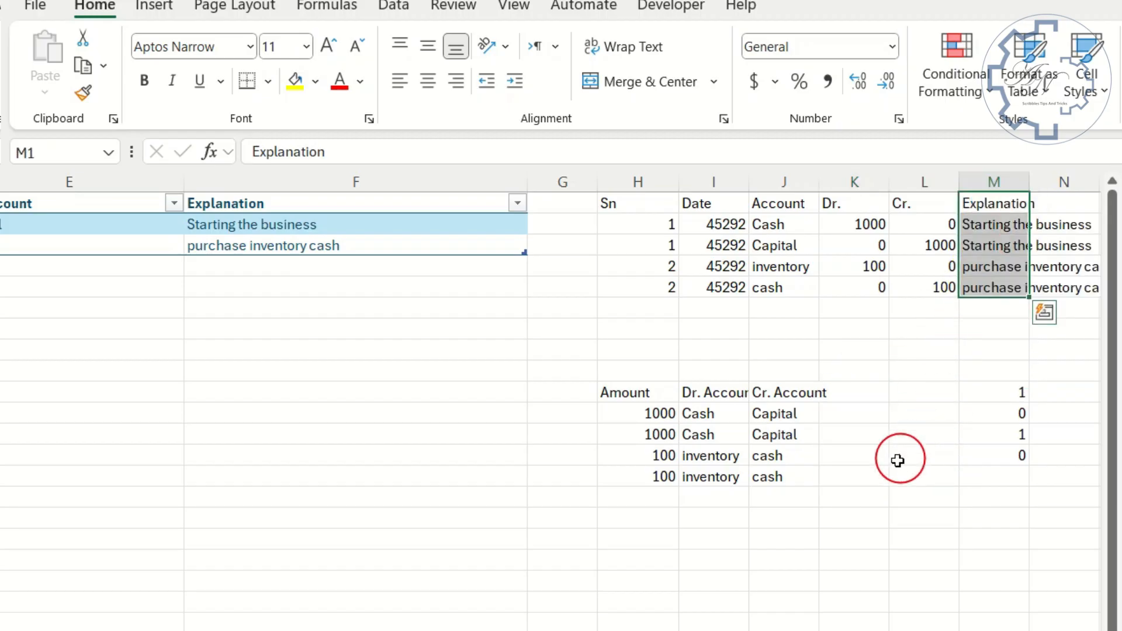
- Copy the formula text MOD(SEQUENCE(COUNT(H2#)),2) from M10, without its equals sign
{"action": "left_click", "coordinate": [999, 394]}
{"action": "left_click_drag", "start_coordinate": [519, 151], "coordinate": [260, 152]}
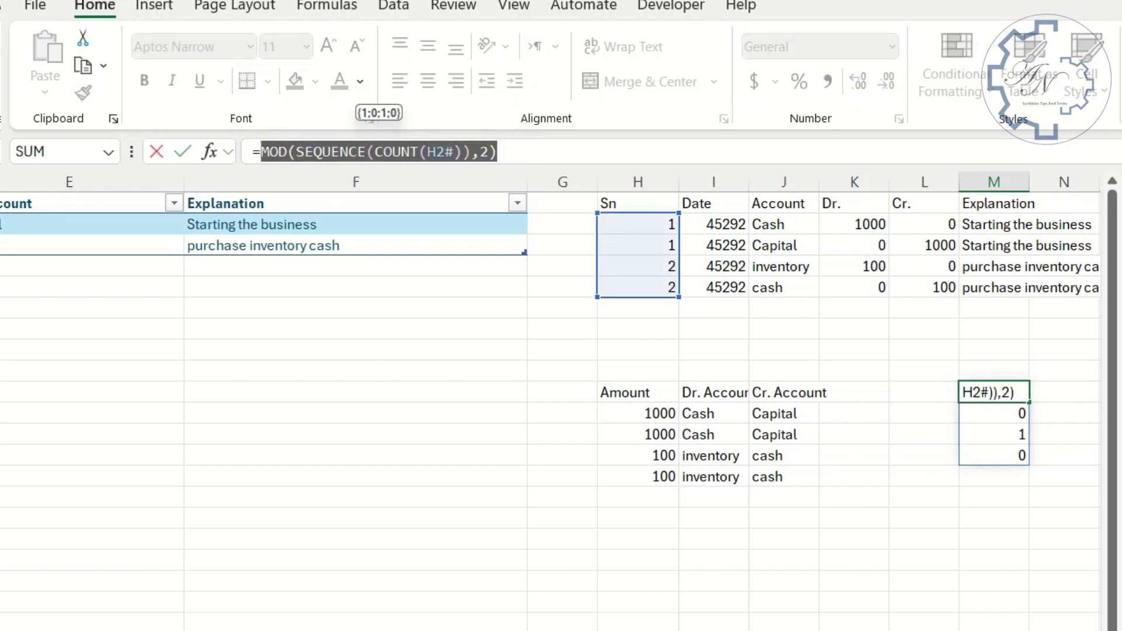
{"action": "key", "text": "ctrl+c"}
{"action": "key", "text": "Escape"}
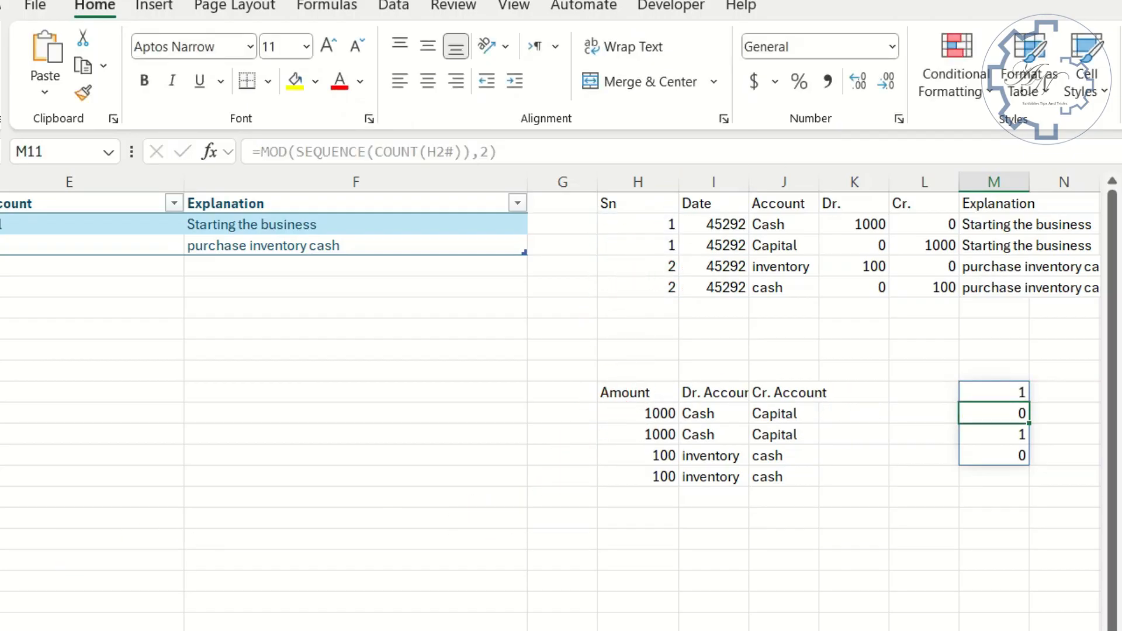
- Replace every m10# in the sheet's formulas with MOD(SEQUENCE(COUNT(H2#)),2), and clear the helper formula in M10
{"action": "left_click", "coordinate": [846, 70]}
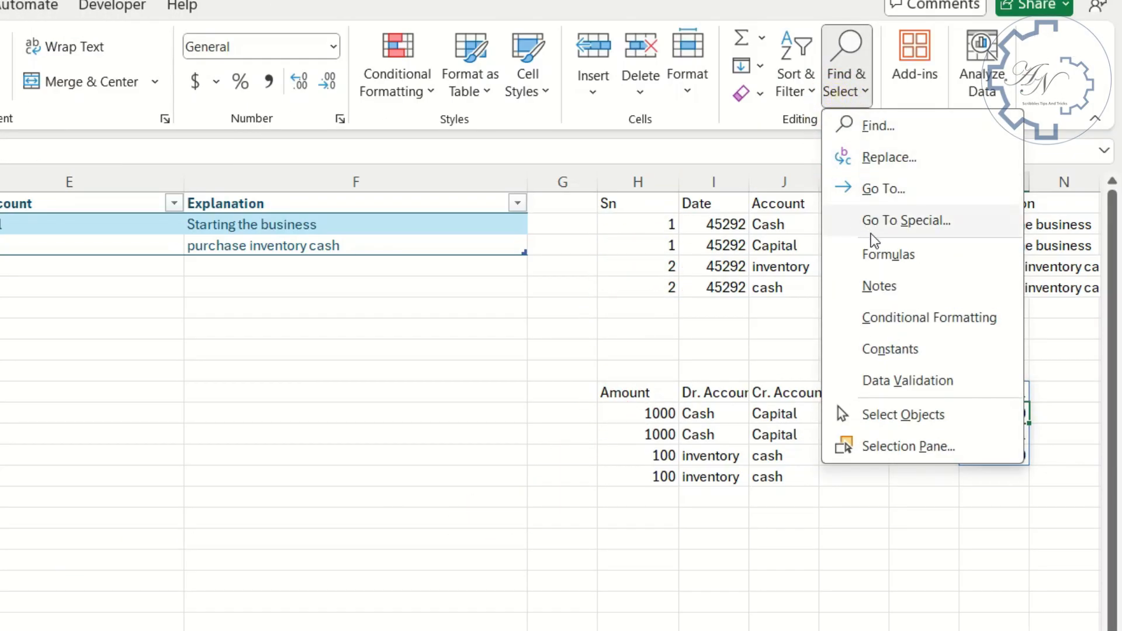
{"action": "left_click", "coordinate": [891, 158]}
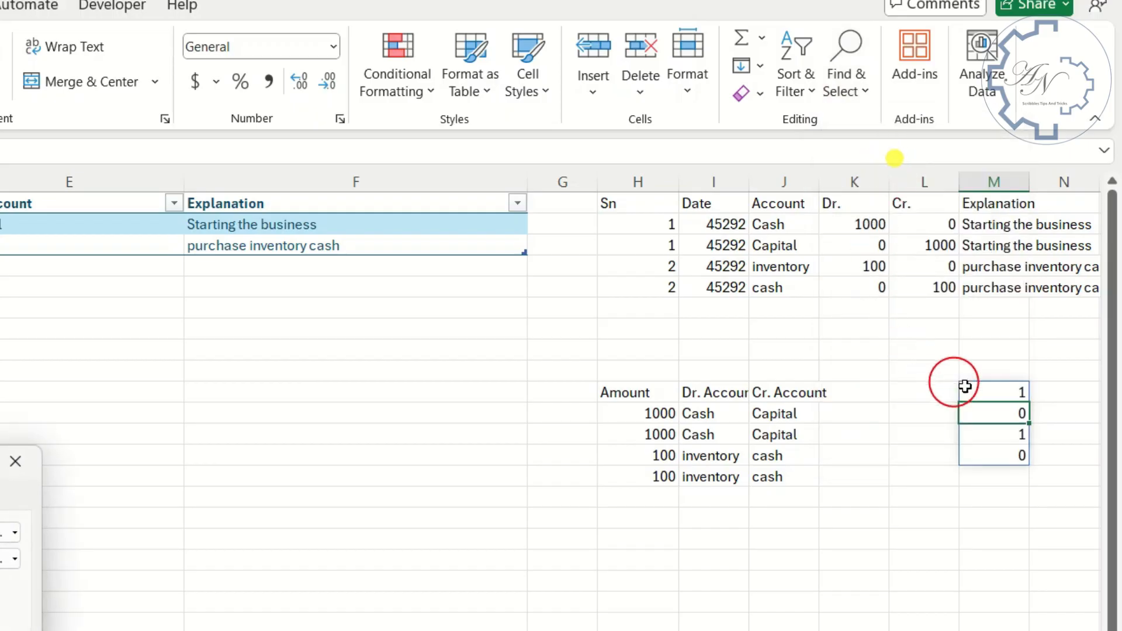
{"action": "left_click", "coordinate": [987, 390]}
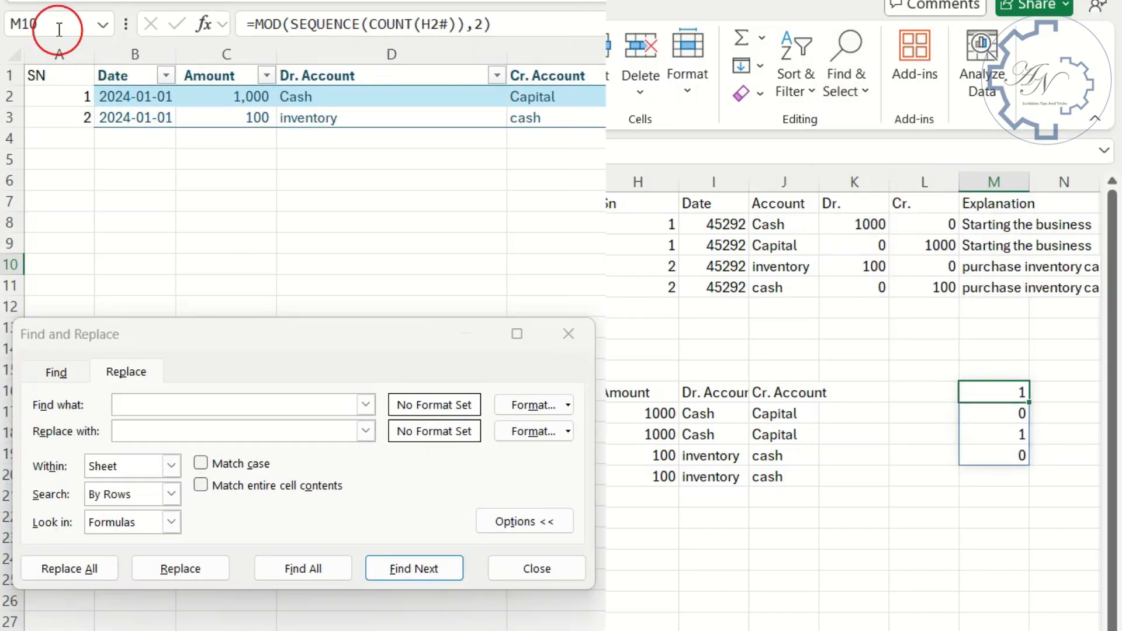
{"action": "left_click", "coordinate": [150, 402]}
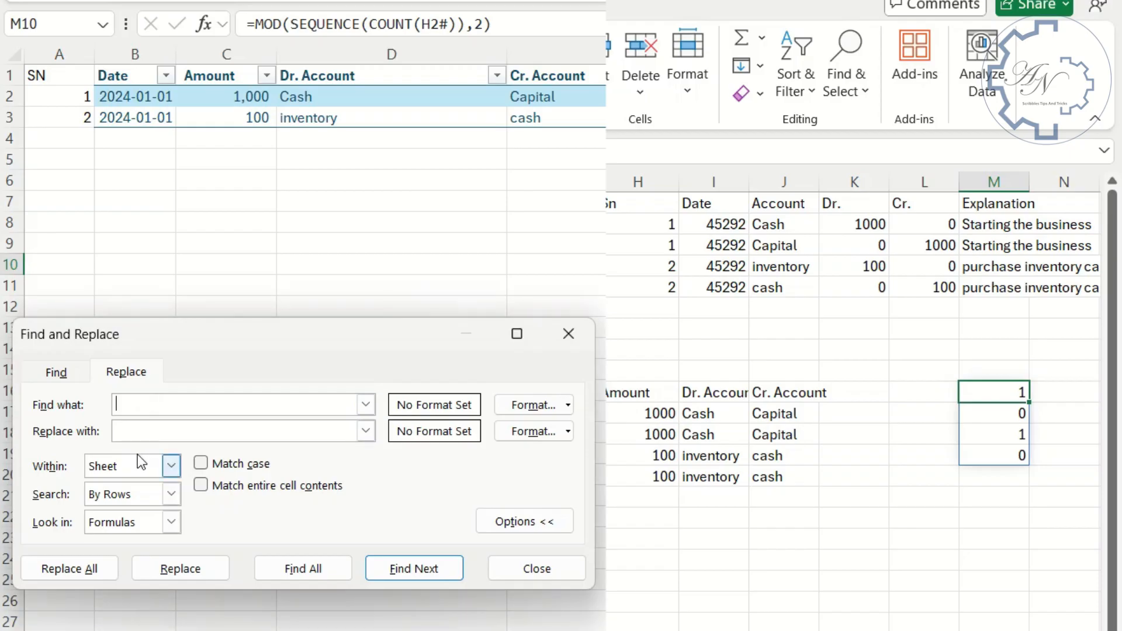
{"action": "type", "text": "m10#"}
{"action": "left_click", "coordinate": [151, 433]}
{"action": "key", "text": "ctrl+v"}
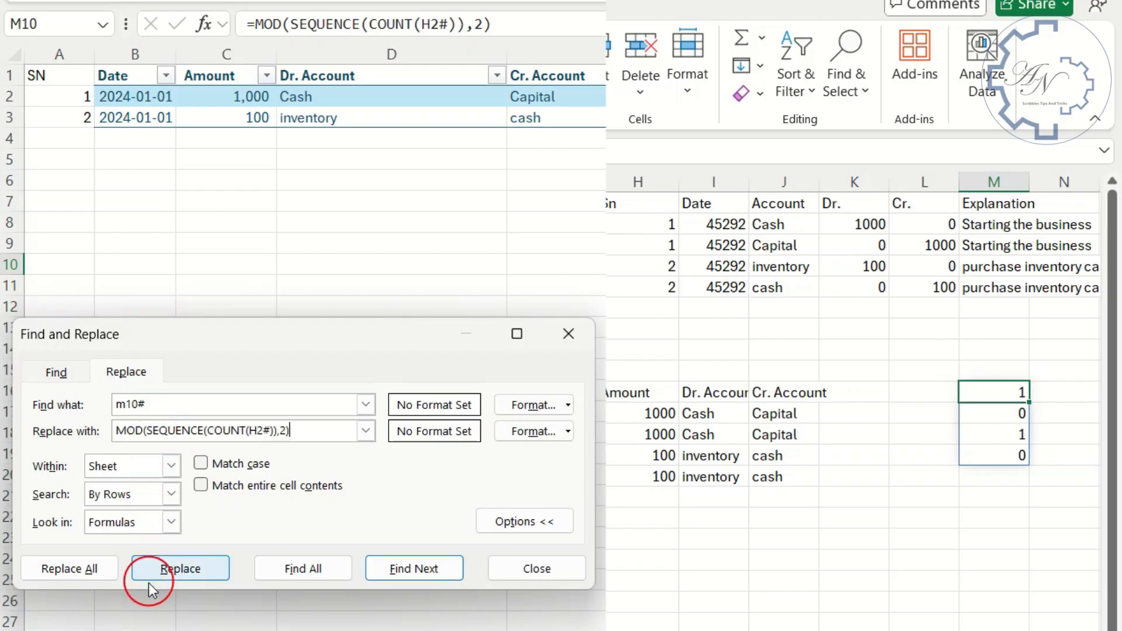
{"action": "left_click", "coordinate": [95, 573]}
{"action": "left_click", "coordinate": [439, 514]}
{"action": "left_click", "coordinate": [532, 570]}
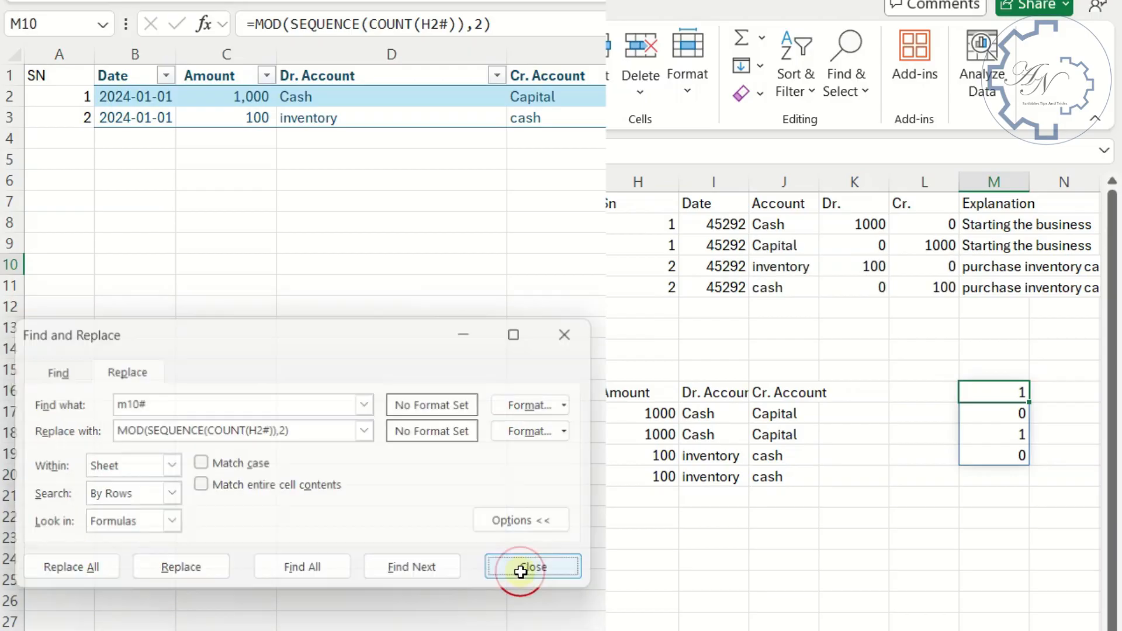
{"action": "key", "text": "Delete"}
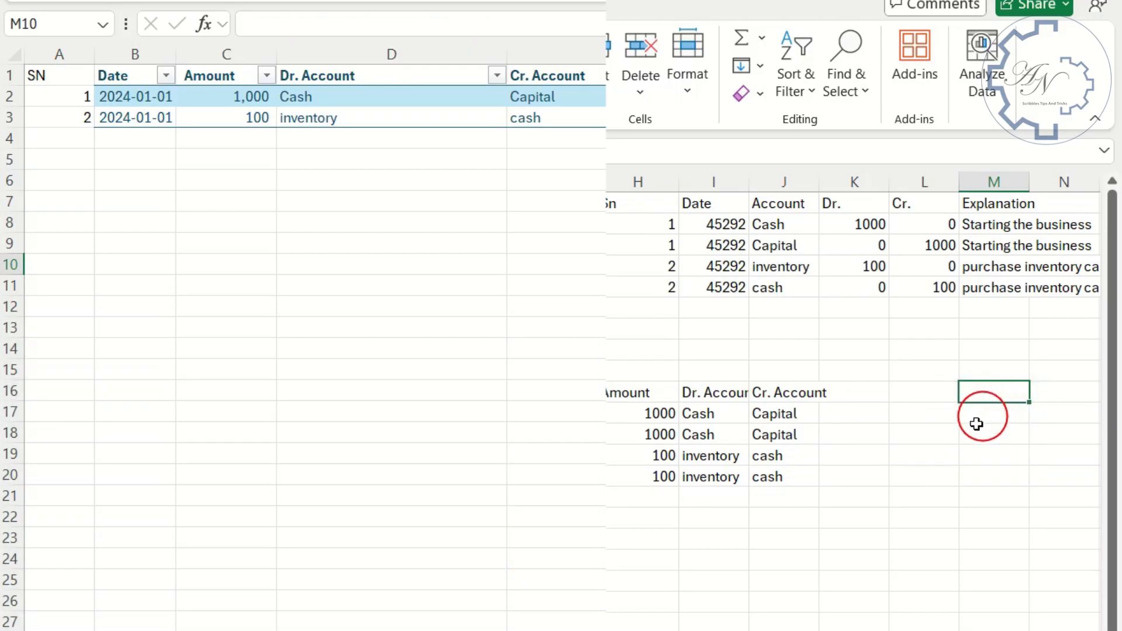
- Copy the Cr. Account lookup formula text from J11, without its equals sign
{"action": "left_click", "coordinate": [782, 416]}
{"action": "left_click_drag", "start_coordinate": [617, 24], "coordinate": [256, 26]}
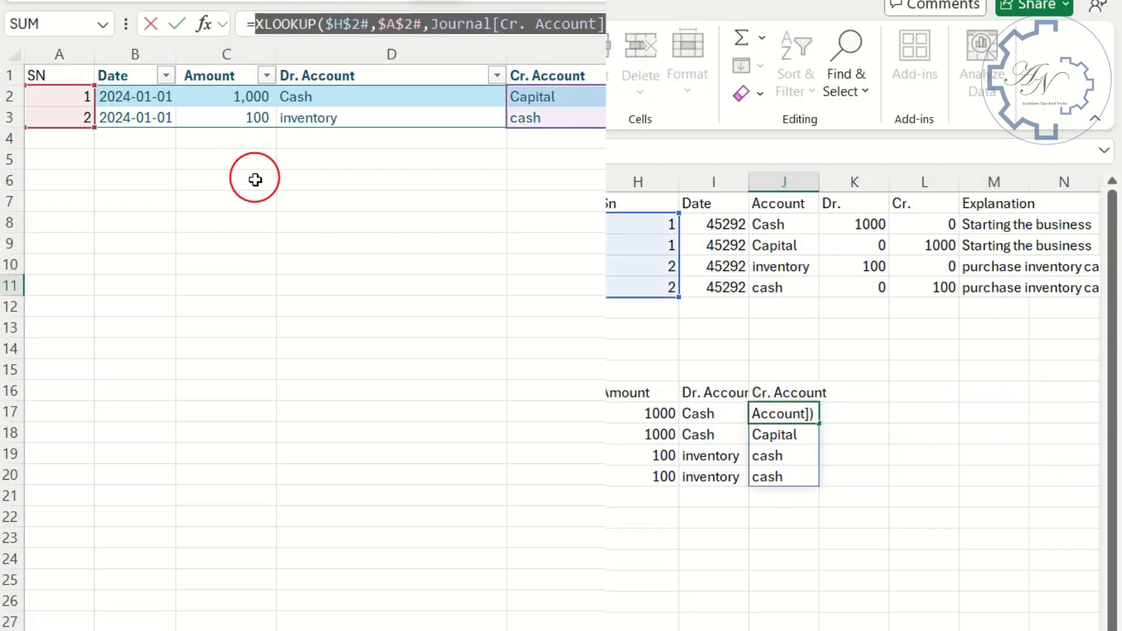
{"action": "key", "text": "Return"}
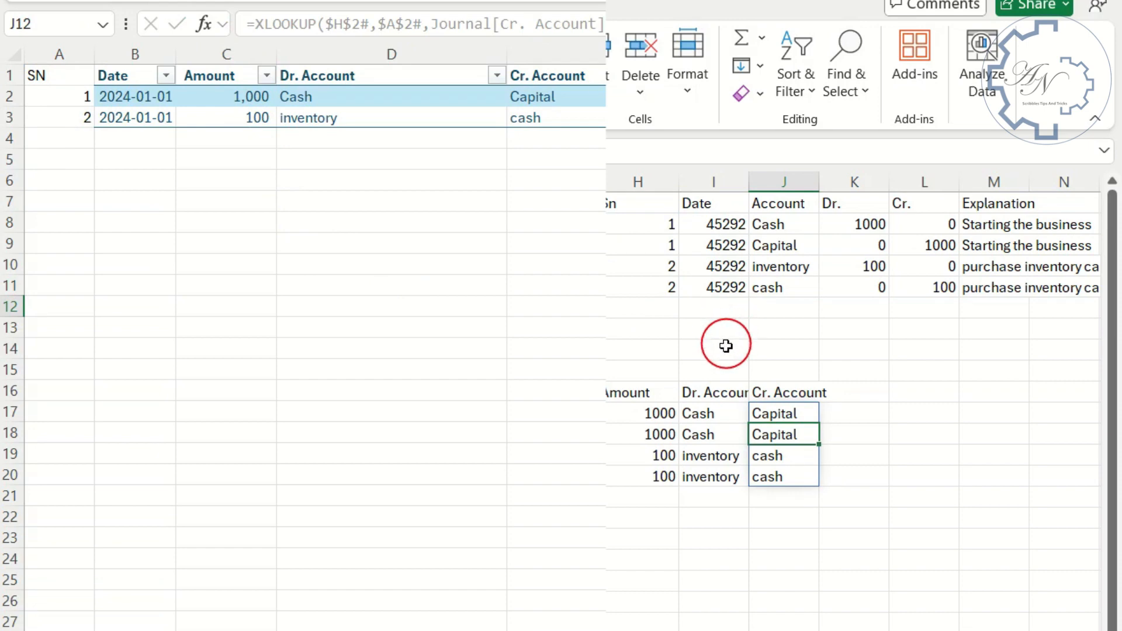
{"action": "left_click", "coordinate": [773, 413]}
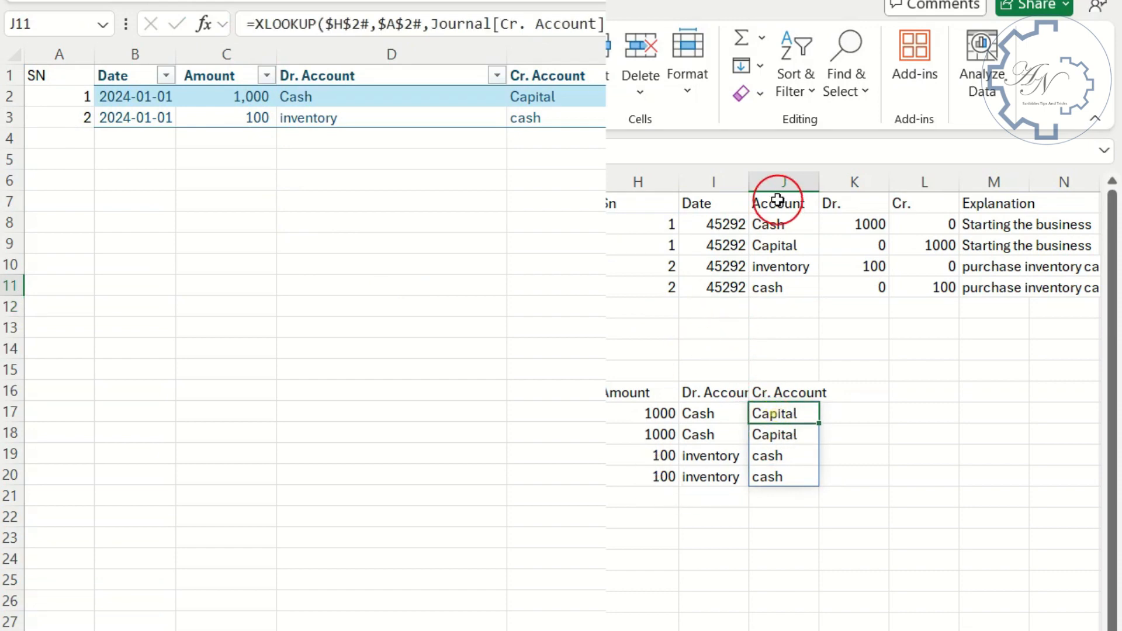
- Replace every j11# in the sheet's formulas with XLOOKUP($H$2#,$A$2#,Journal[Cr. Account]), and clear the helper formula in J11
{"action": "key", "text": "ctrl+f"}
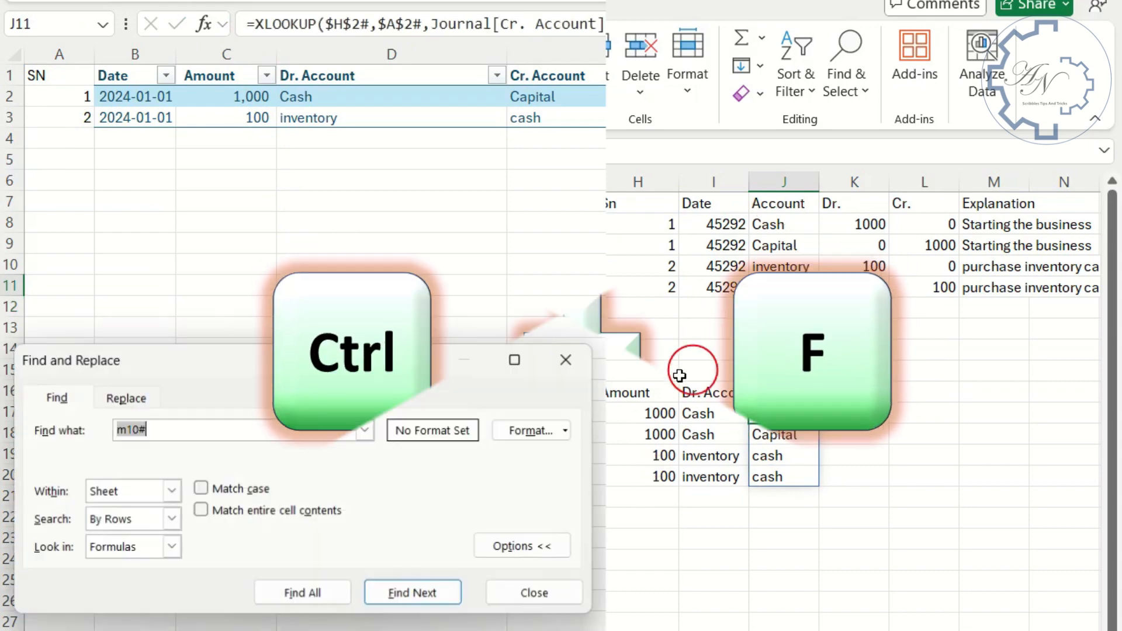
{"action": "left_click", "coordinate": [126, 397]}
{"action": "double_click", "coordinate": [149, 430]}
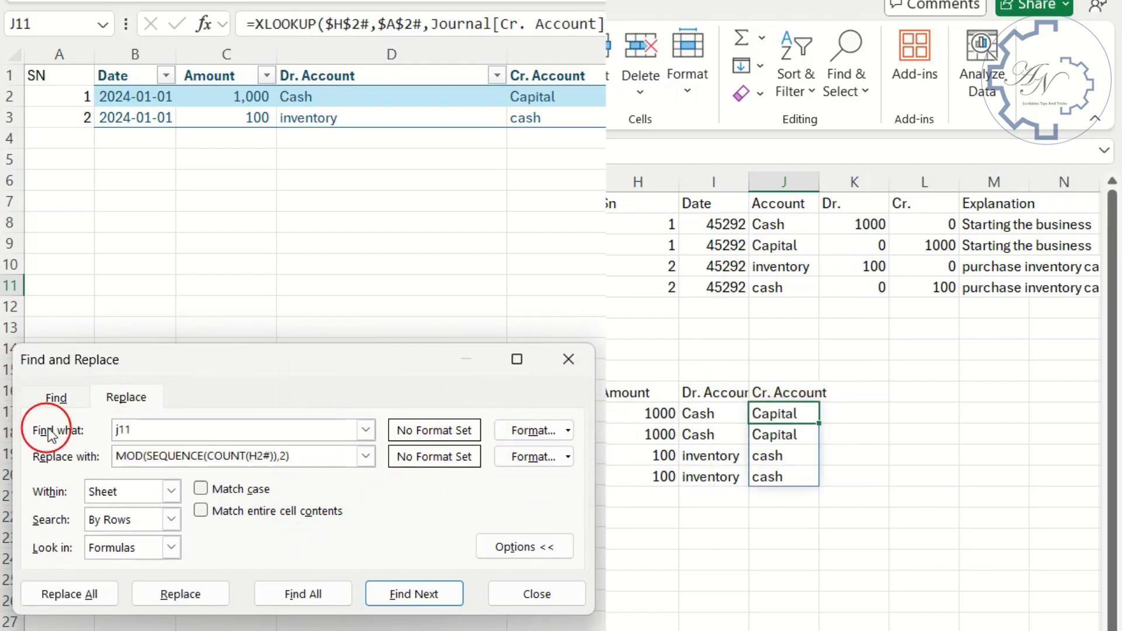
{"action": "type", "text": "#"}
{"action": "left_click", "coordinate": [126, 456]}
{"action": "key", "text": "ctrl+a"}
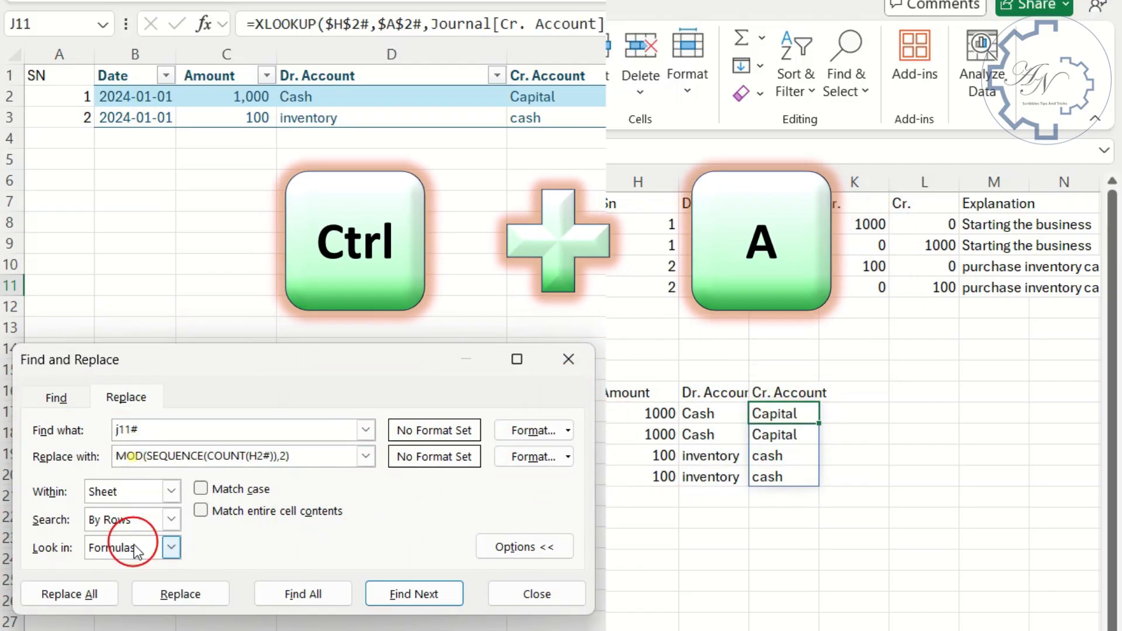
{"action": "key", "text": "ctrl+v"}
{"action": "left_click", "coordinate": [100, 595]}
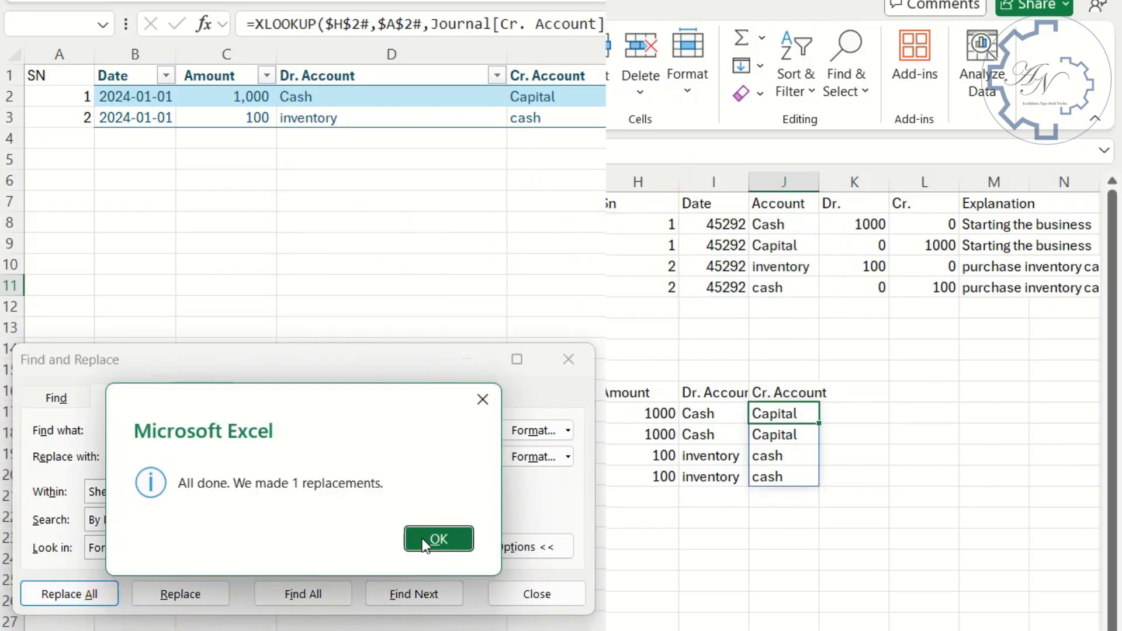
{"action": "left_click", "coordinate": [430, 538]}
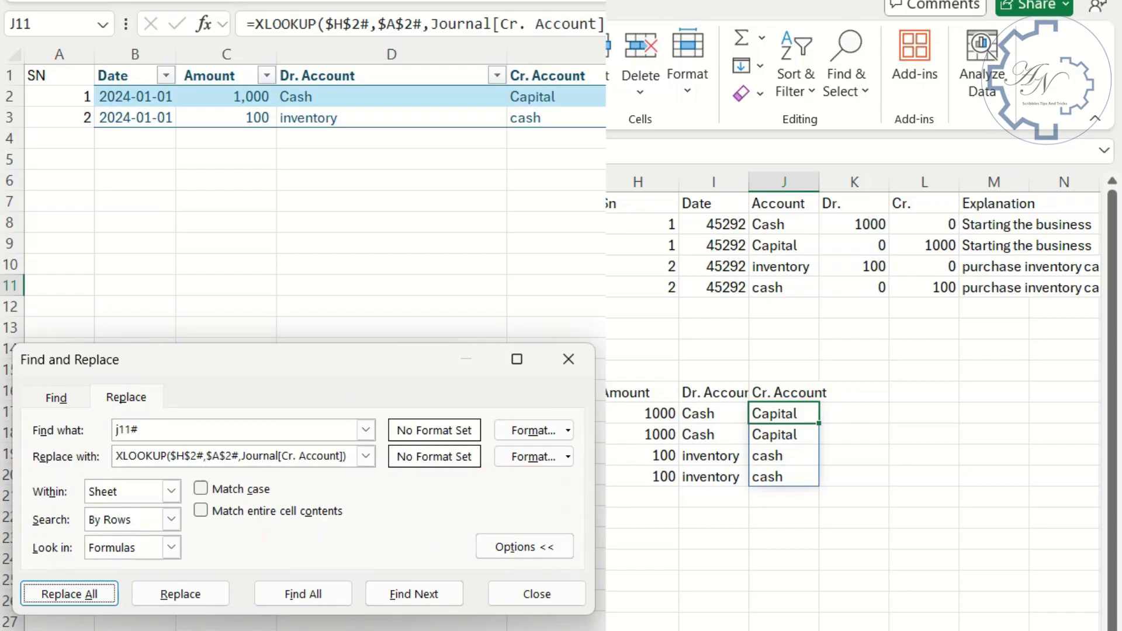
{"action": "left_click", "coordinate": [756, 415]}
{"action": "key", "text": "Delete"}
- Copy the Dr. Account lookup formula text from I11, without its equals sign
{"action": "left_click", "coordinate": [718, 416]}
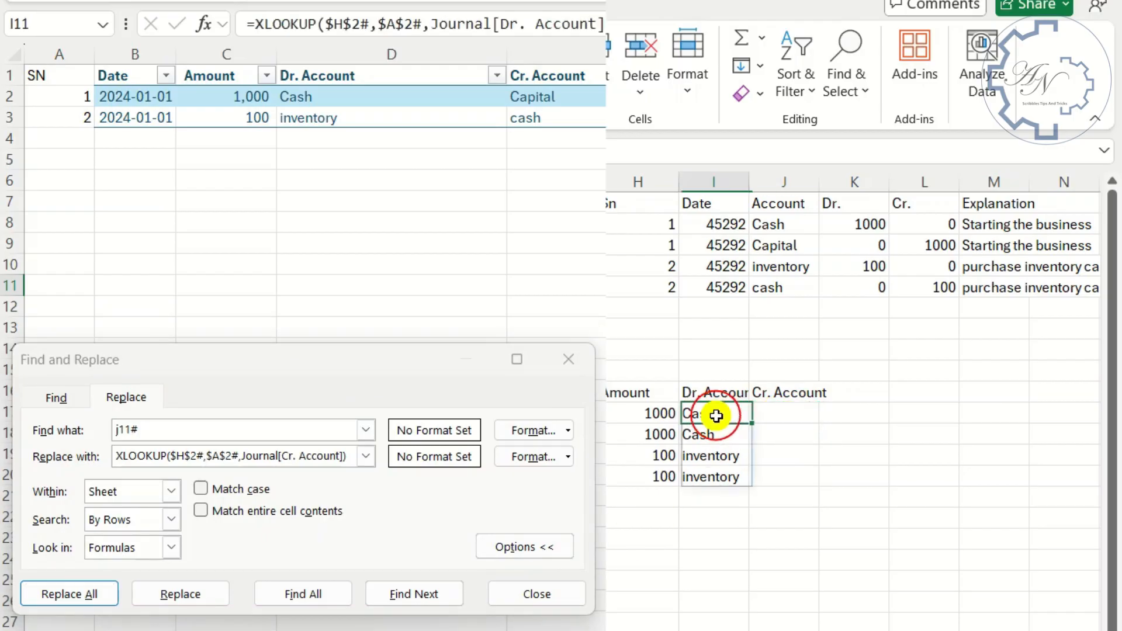
{"action": "left_click_drag", "start_coordinate": [619, 24], "coordinate": [212, 30]}
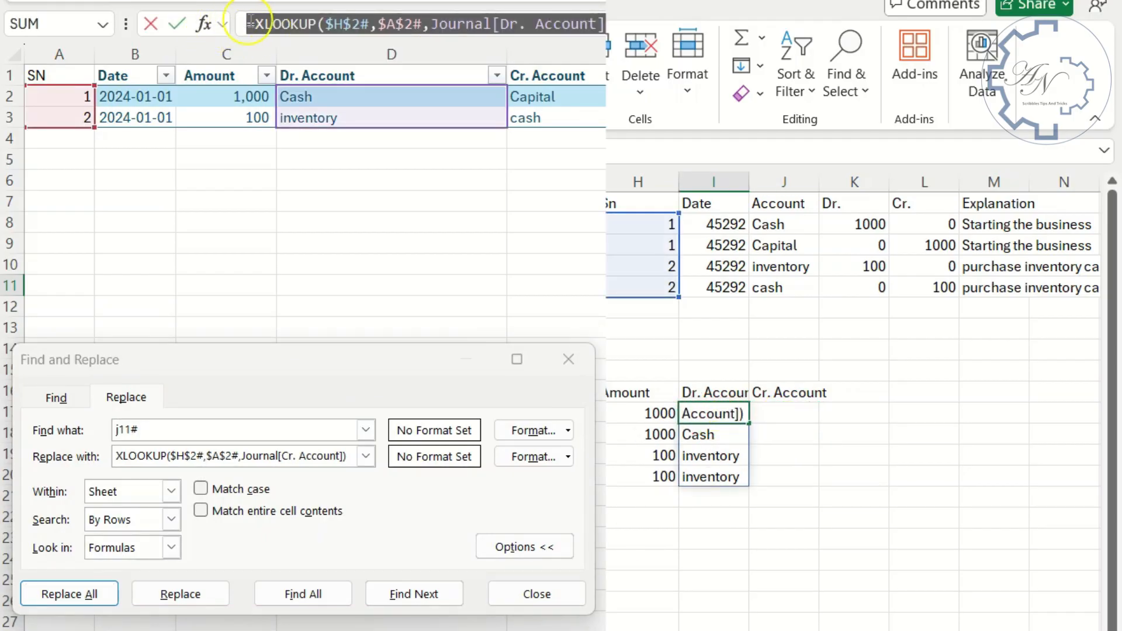
{"action": "left_click", "coordinate": [261, 120]}
{"action": "key", "text": "Return"}
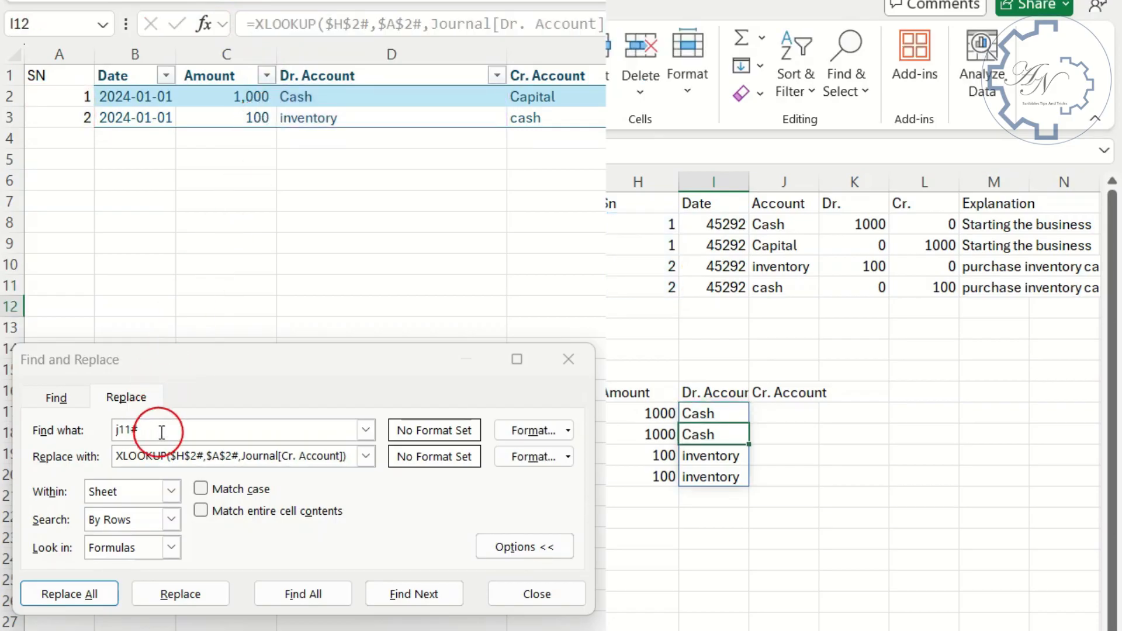
- Replace every i11# in the sheet's formulas with XLOOKUP($H$2#,$A$2#,Journal[Dr. Account]), and clear the helper formula in I11
{"action": "left_click", "coordinate": [124, 430]}
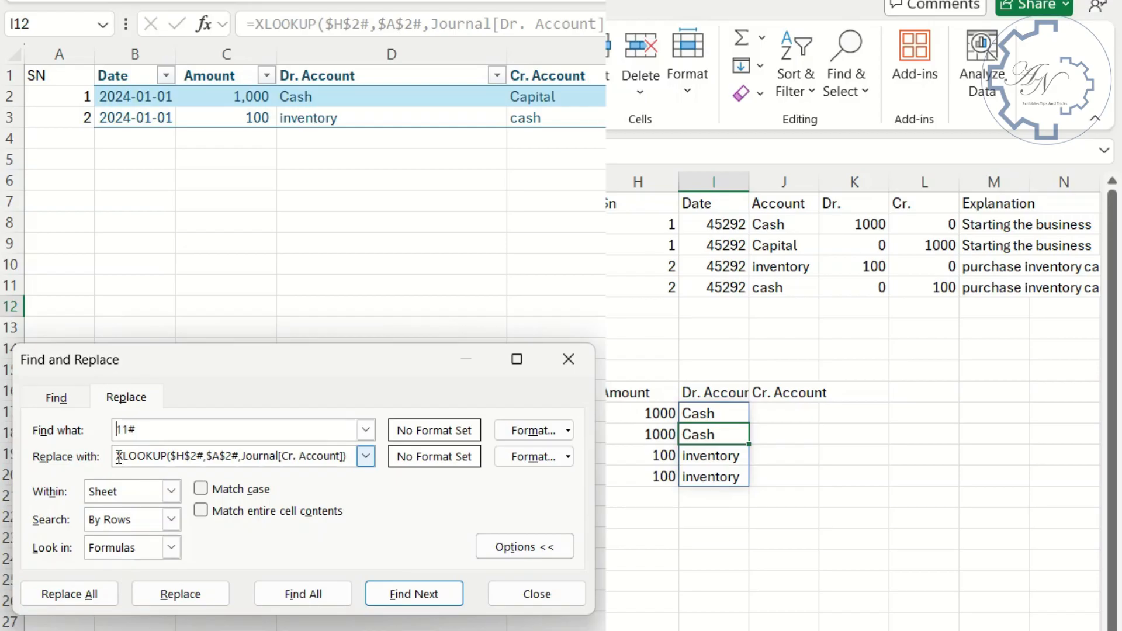
{"action": "type", "text": "i"}
{"action": "left_click", "coordinate": [153, 460]}
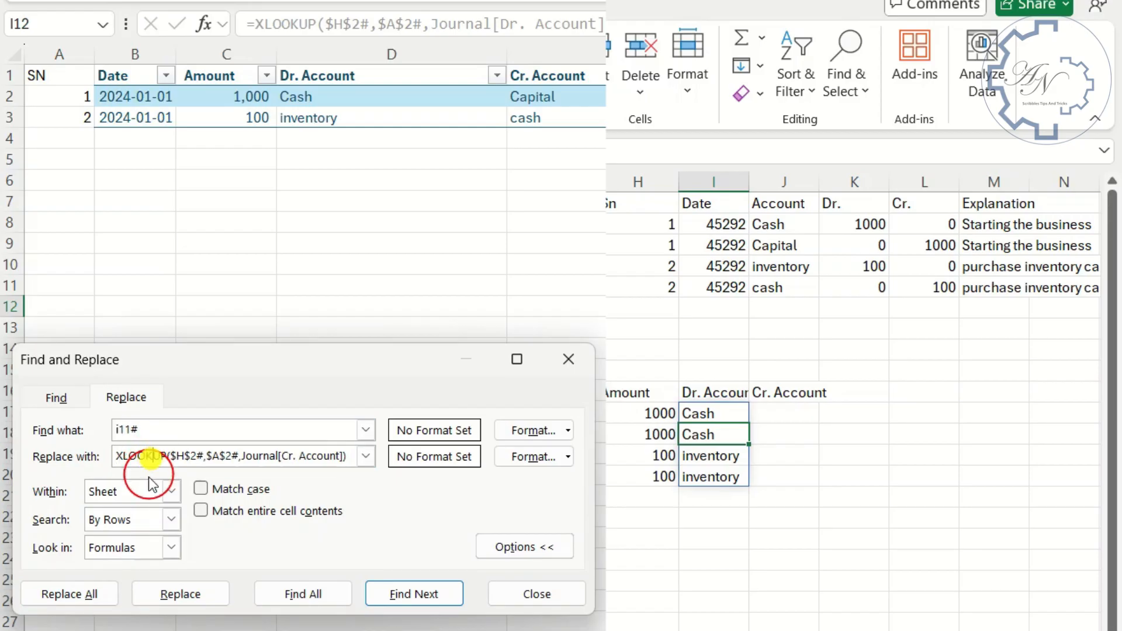
{"action": "key", "text": "ctrl+a"}
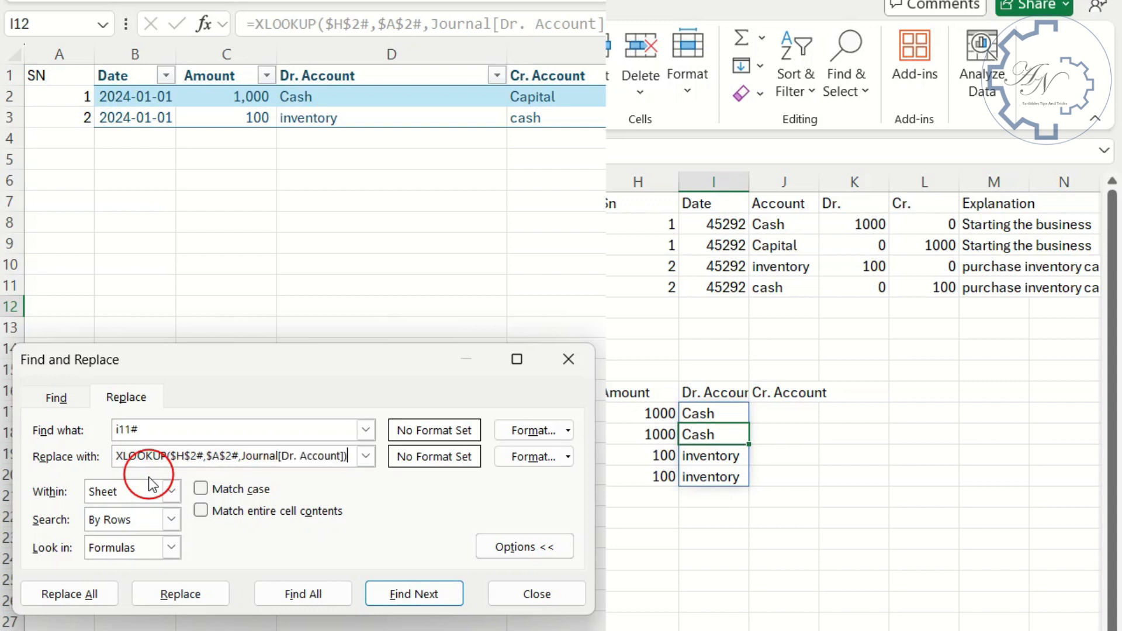
{"action": "left_click", "coordinate": [95, 594]}
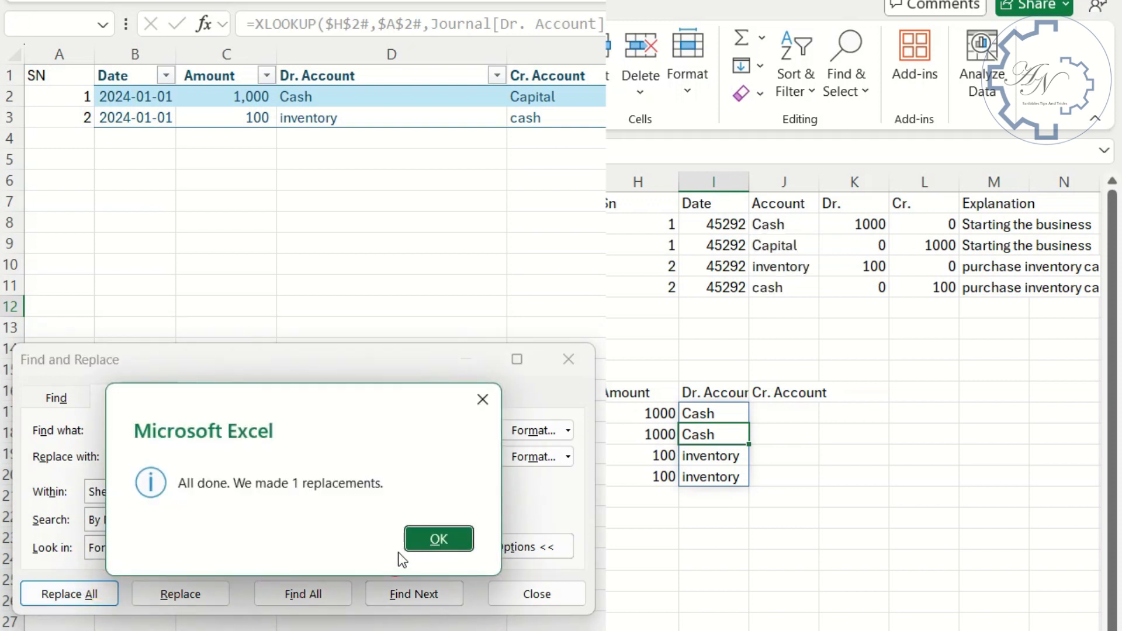
{"action": "left_click", "coordinate": [443, 545]}
{"action": "left_click", "coordinate": [726, 414]}
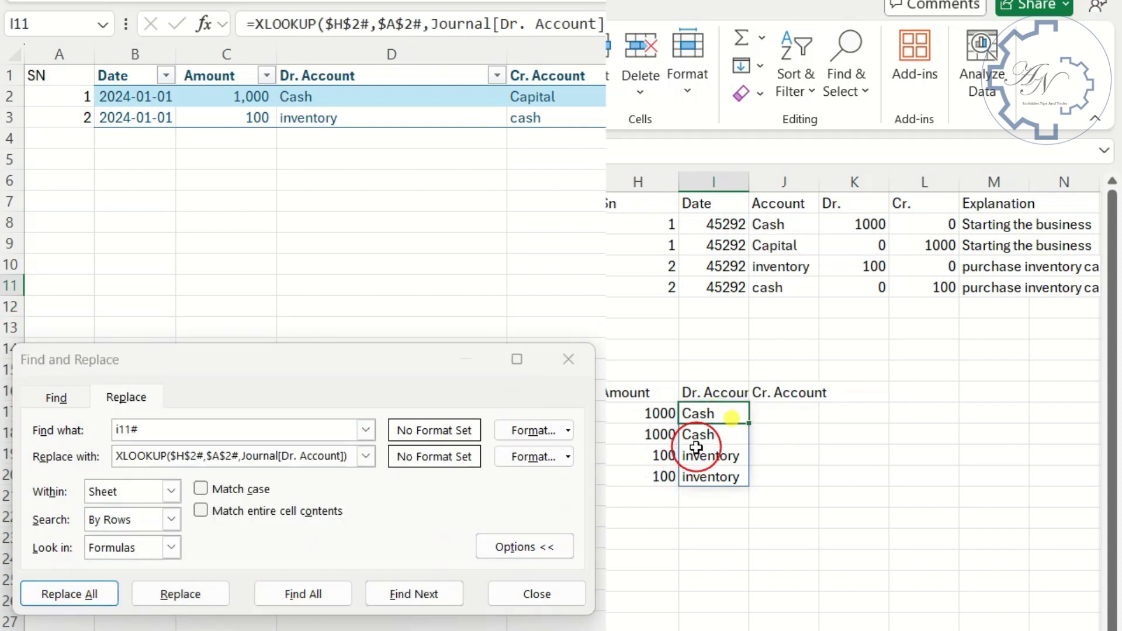
{"action": "key", "text": "Delete"}
- Copy the Amount lookup formula text from H11, without its equals sign
{"action": "double_click", "coordinate": [653, 413]}
{"action": "left_click_drag", "start_coordinate": [578, 24], "coordinate": [255, 28]}
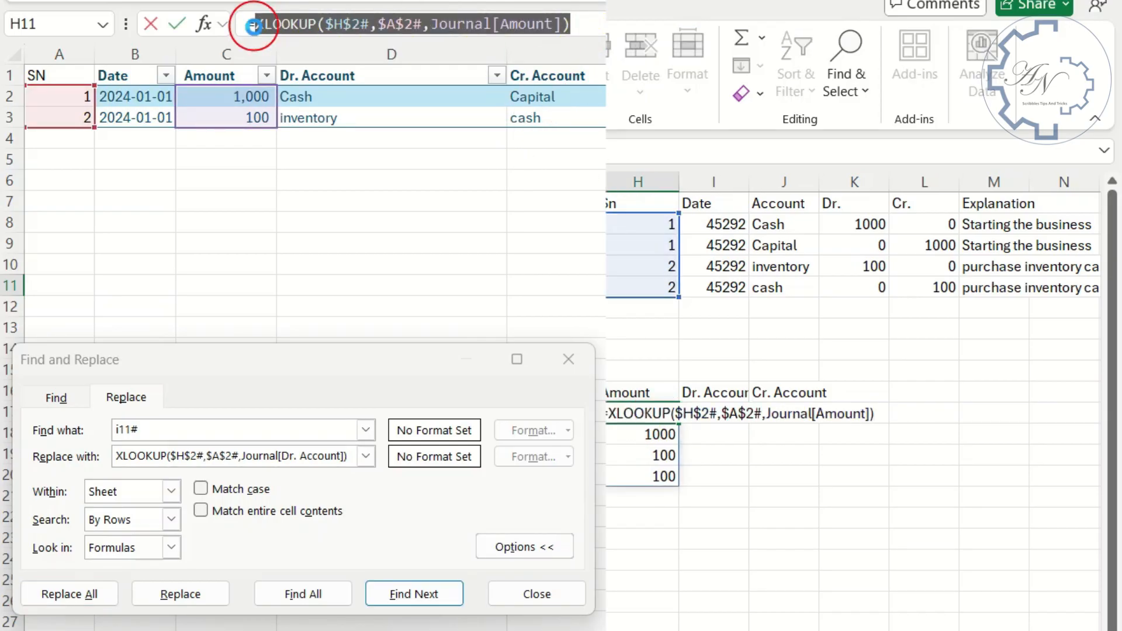
{"action": "key", "text": "Return"}
- Replace every h11# in the sheet's formulas with XLOOKUP($H$2#,$A$2#,Journal[Amount]), and close Find and Replace
{"action": "left_click", "coordinate": [238, 436]}
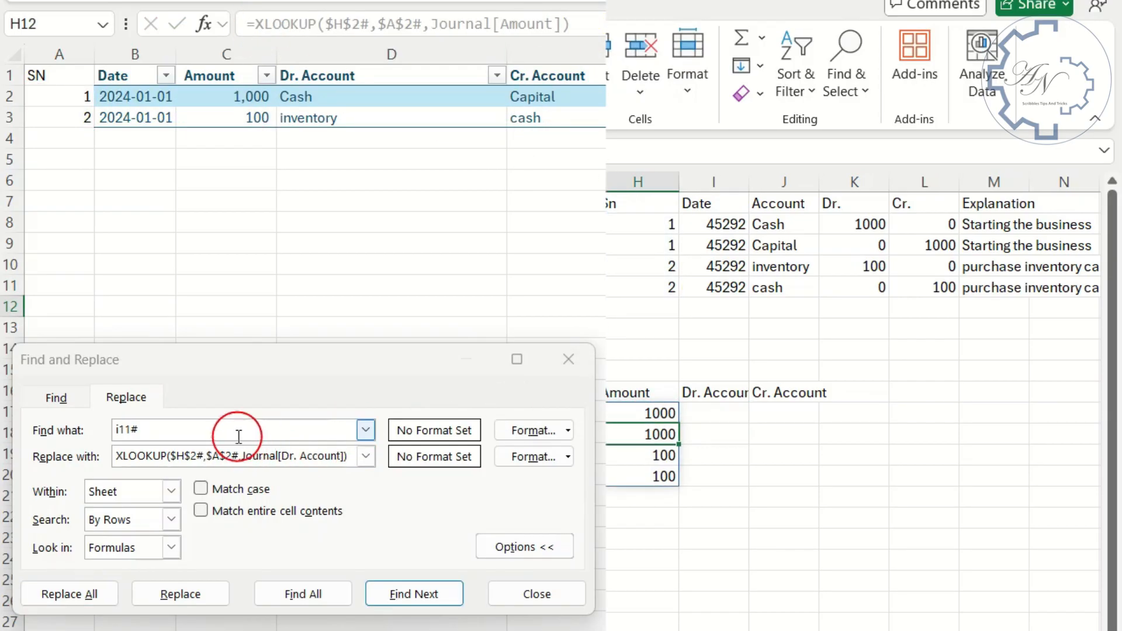
{"action": "left_click", "coordinate": [119, 430]}
{"action": "type", "text": "h"}
{"action": "key", "text": "Tab"}
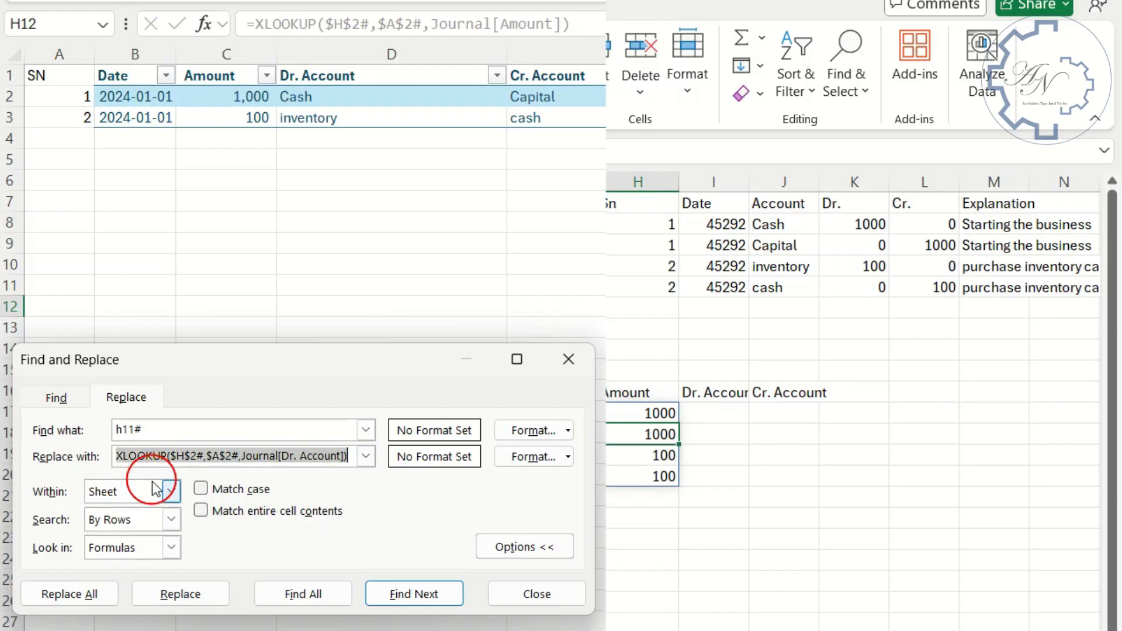
{"action": "left_click", "coordinate": [93, 593]}
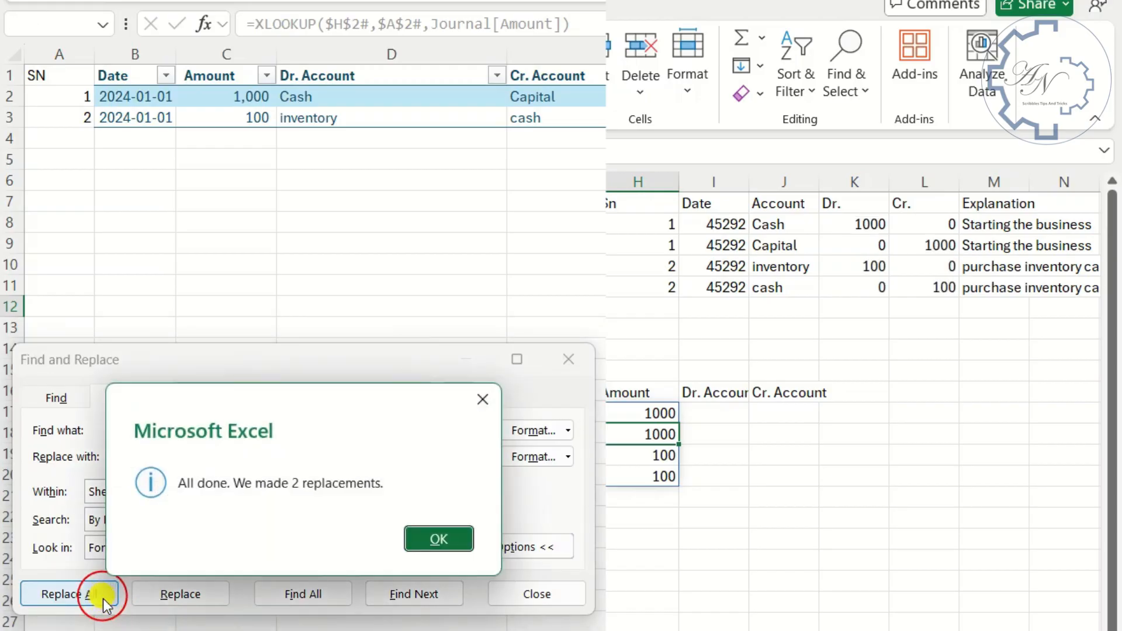
{"action": "left_click", "coordinate": [439, 539]}
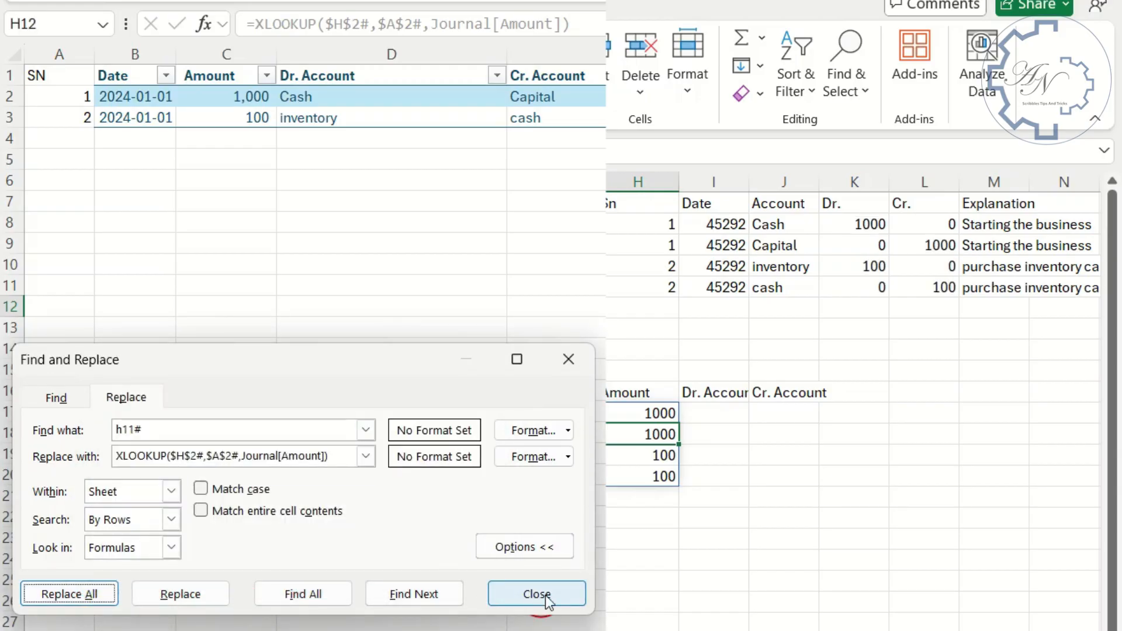
{"action": "left_click", "coordinate": [536, 594]}
- Clear the remaining helper block with the Amount, Dr. Account and Cr. Account headings, H10:J14
{"action": "left_click_drag", "start_coordinate": [625, 392], "coordinate": [791, 471]}
{"action": "key", "text": "Delete"}
{"action": "left_click", "coordinate": [722, 271]}
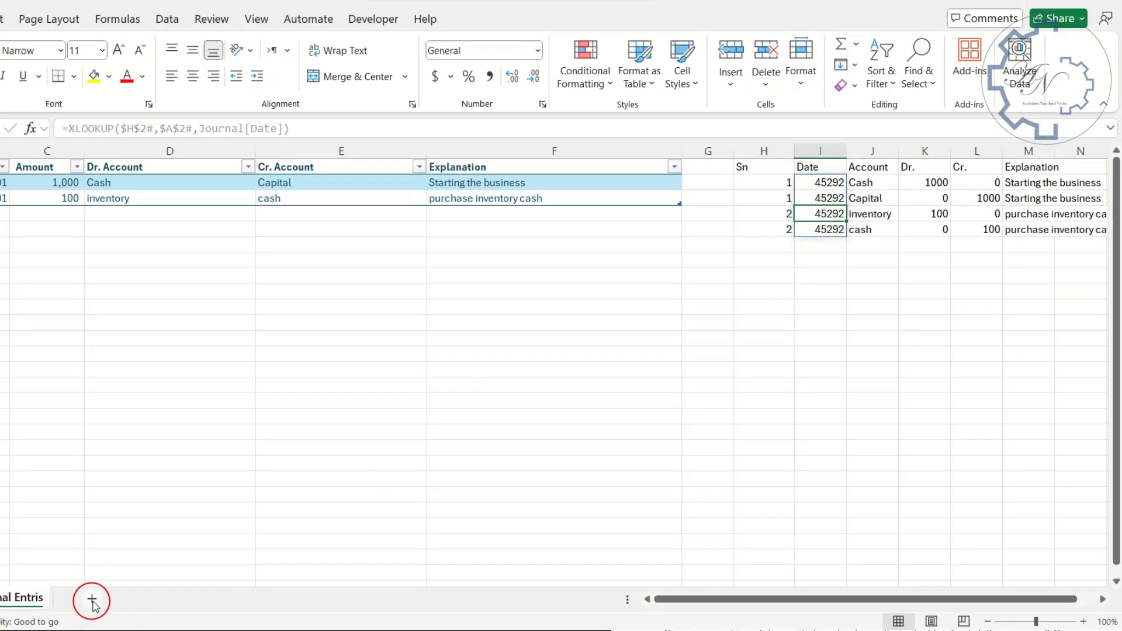
- Add a new worksheet and name it Auto Journal
{"action": "left_click", "coordinate": [92, 601]}
{"action": "double_click", "coordinate": [73, 608]}
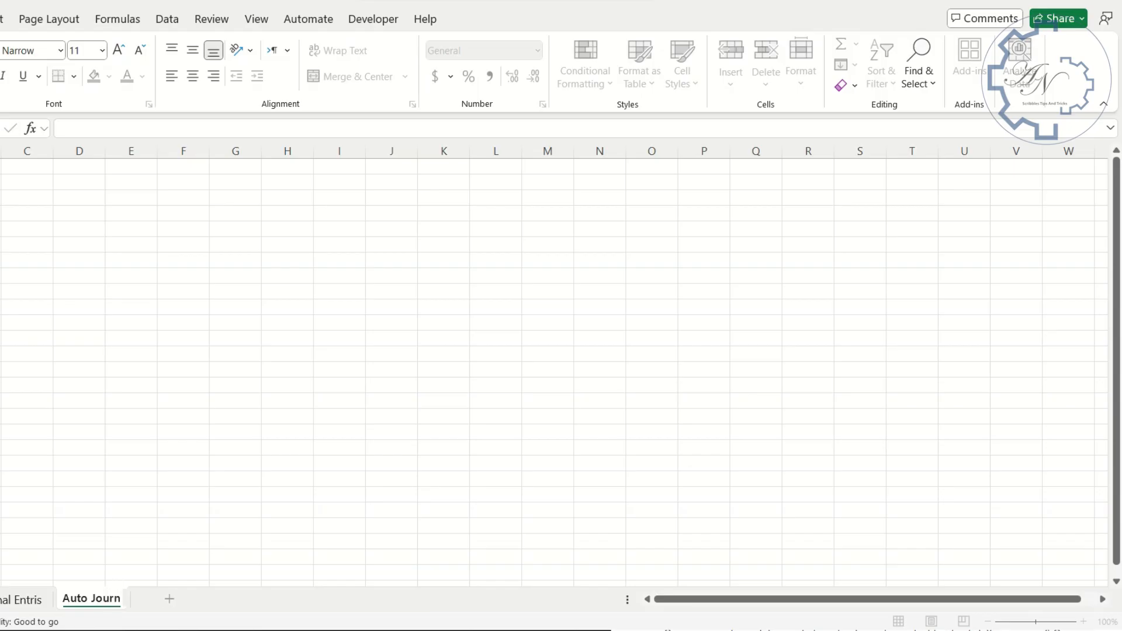
{"action": "left_click", "coordinate": [116, 443]}
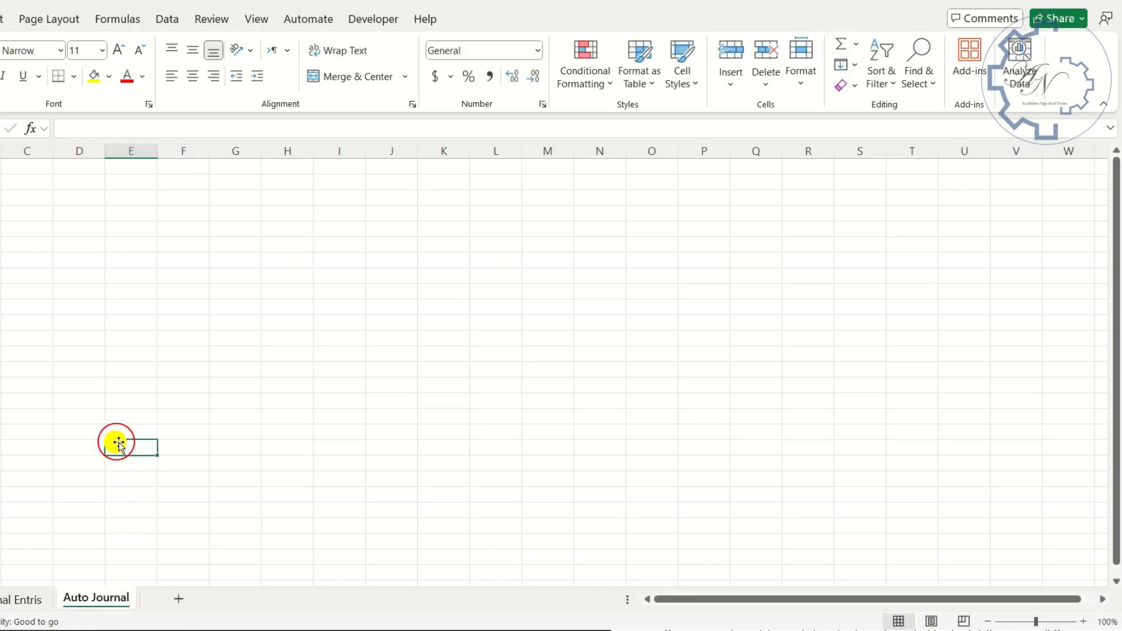
- Move the generated journal block H1:O5 from the Journal Entris sheet to cell A1 of the Auto Journal sheet
{"action": "left_click", "coordinate": [27, 599]}
{"action": "left_click_drag", "start_coordinate": [765, 167], "coordinate": [935, 227]}
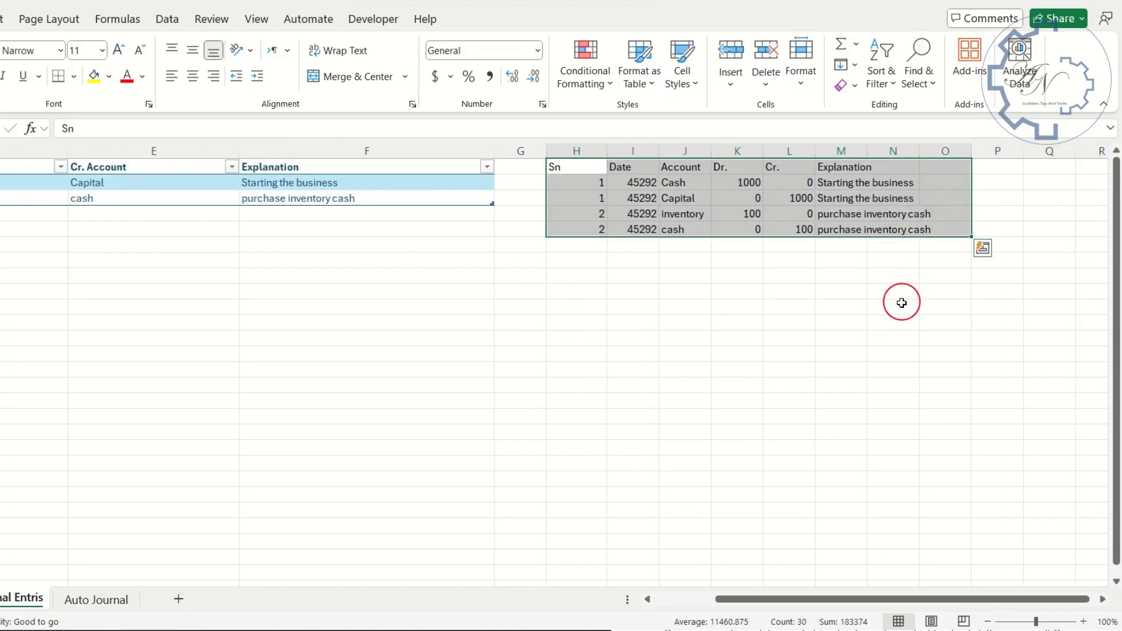
{"action": "key", "text": "ctrl+x"}
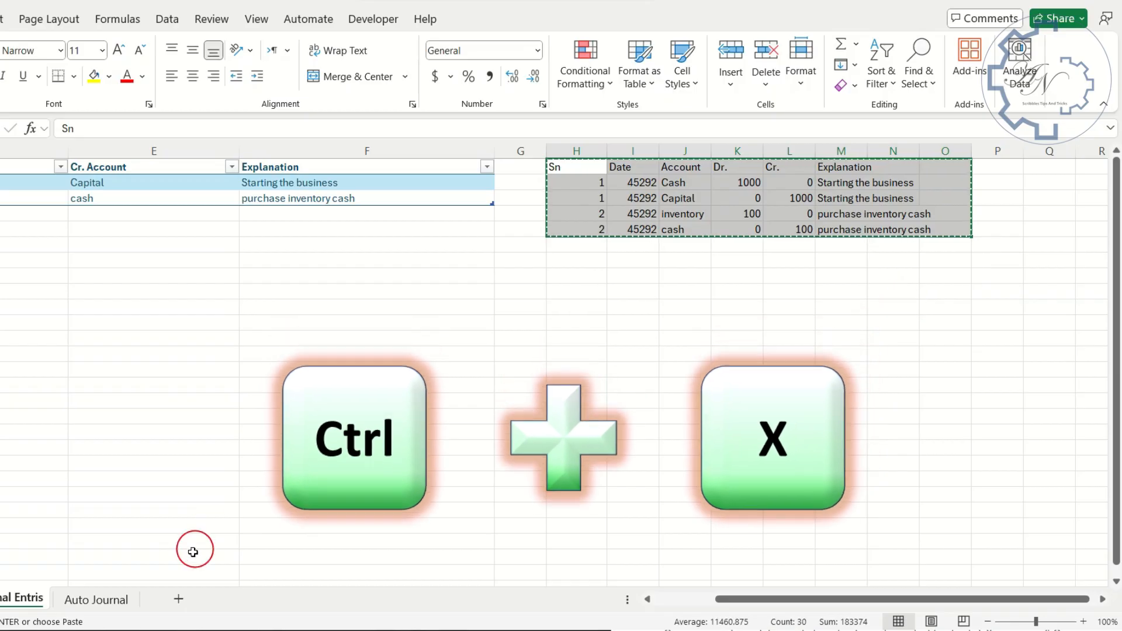
{"action": "left_click", "coordinate": [122, 611]}
{"action": "left_click", "coordinate": [45, 175]}
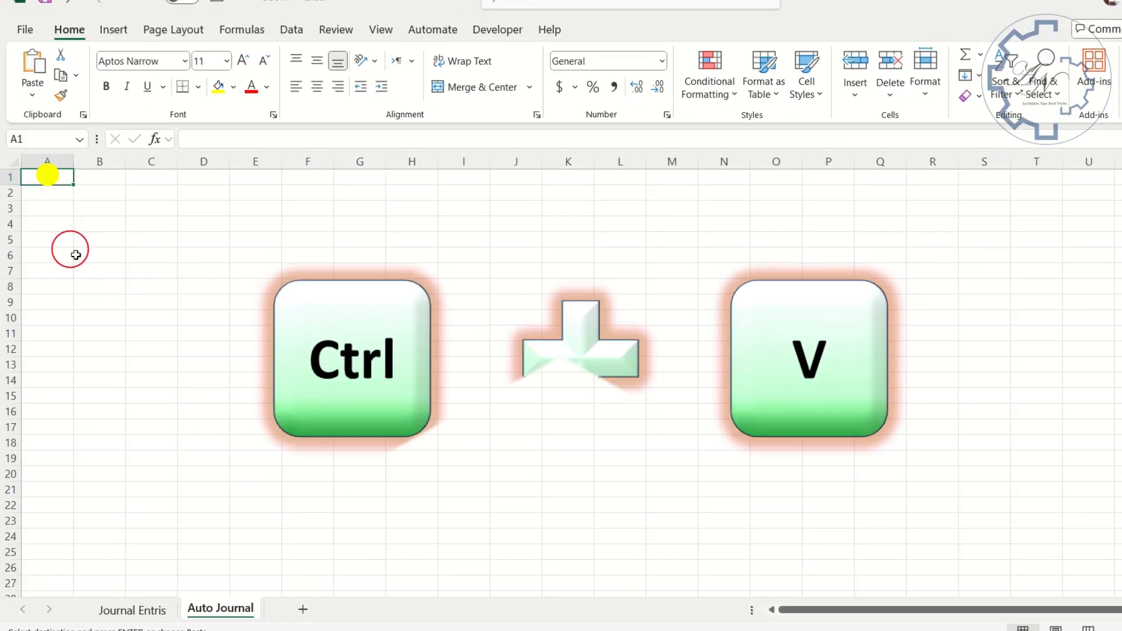
{"action": "key", "text": "ctrl+v"}
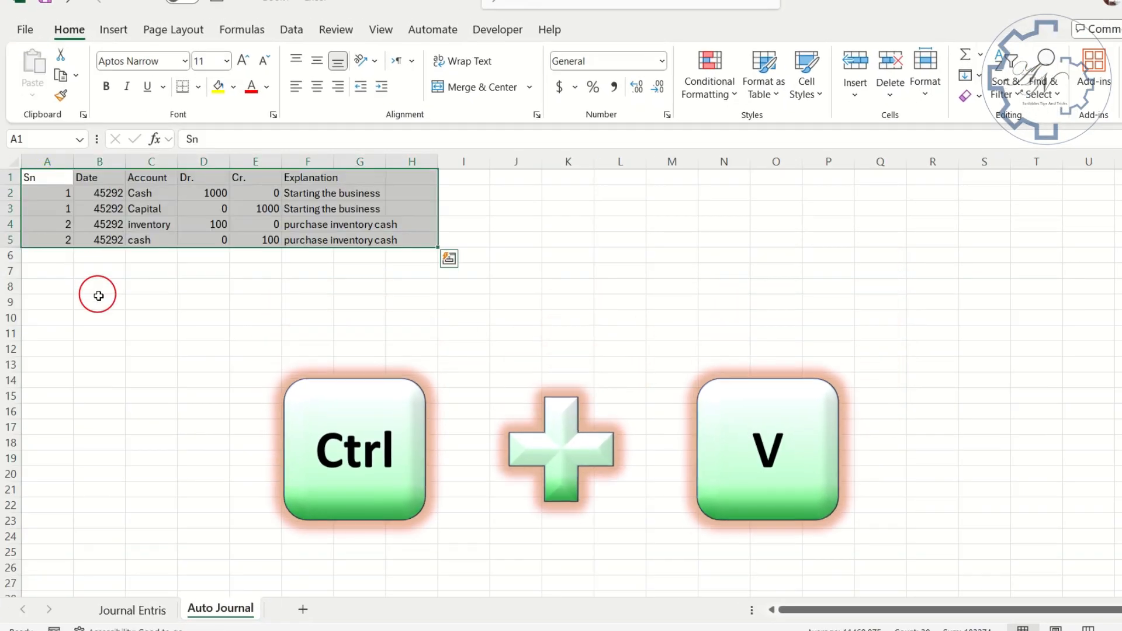
- Format the Date column B as Short Date and widen it to fit the dates
{"action": "left_click", "coordinate": [100, 164]}
{"action": "left_click", "coordinate": [661, 61]}
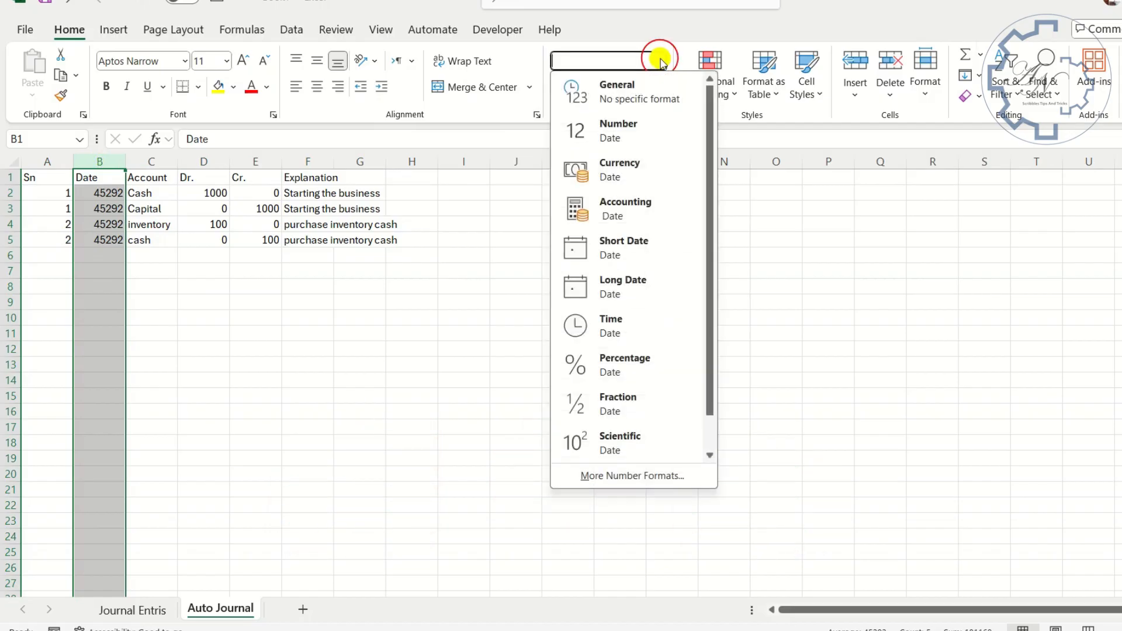
{"action": "left_click", "coordinate": [622, 250]}
{"action": "left_click_drag", "start_coordinate": [126, 166], "coordinate": [155, 162]}
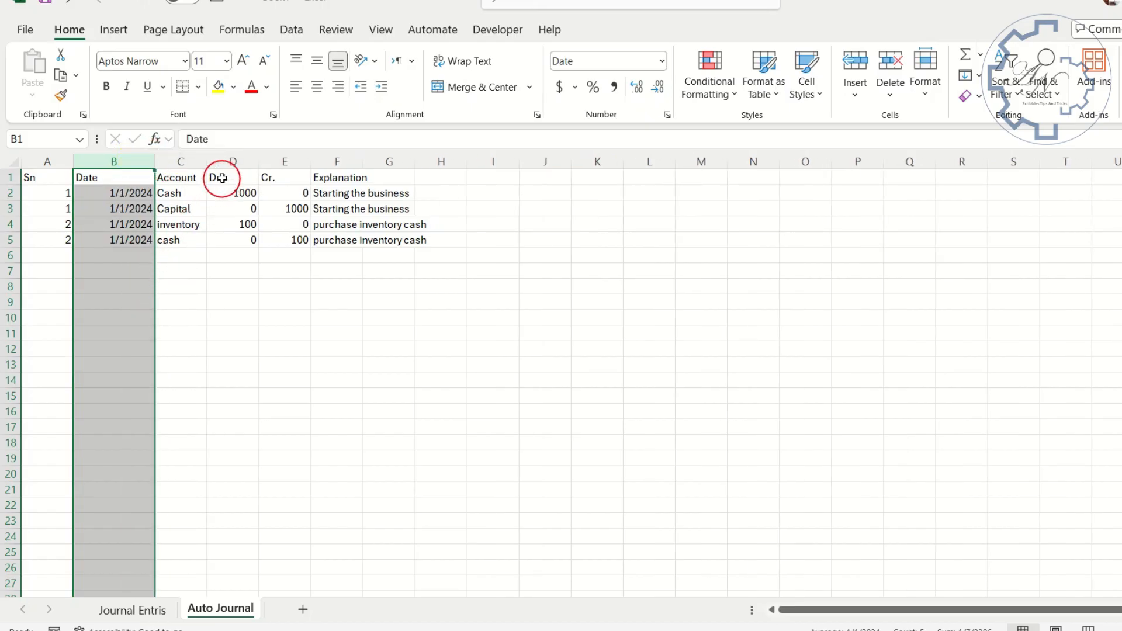
- Apply the comma number style without decimals to the Dr. and Cr. columns D:E
{"action": "left_click_drag", "start_coordinate": [232, 162], "coordinate": [285, 164]}
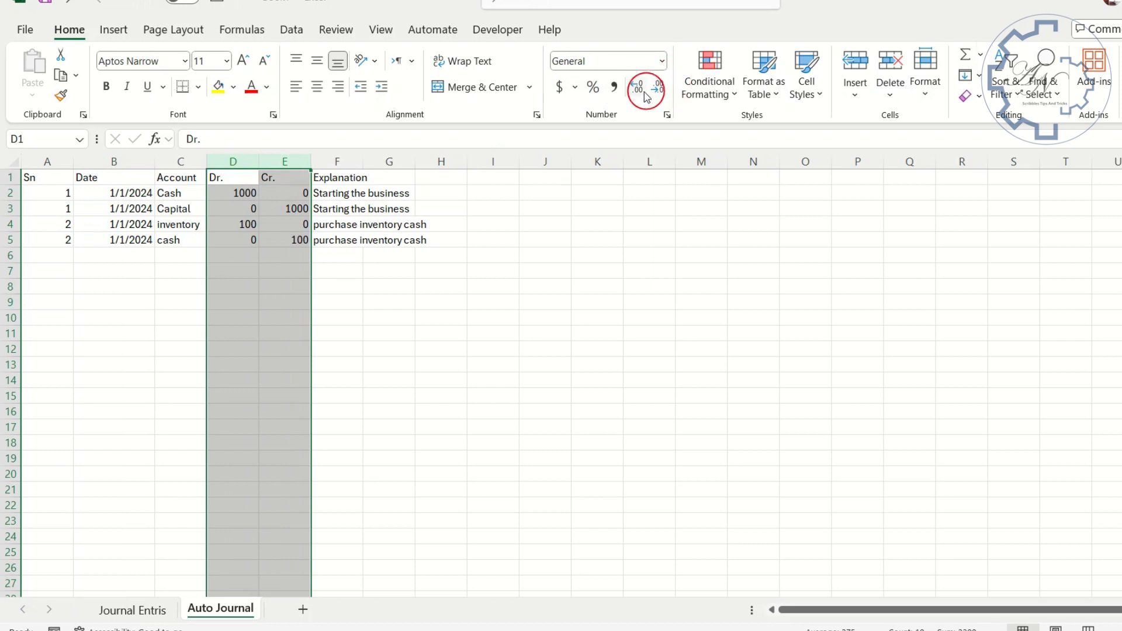
{"action": "left_click", "coordinate": [614, 87]}
{"action": "left_click", "coordinate": [658, 88]}
{"action": "left_click", "coordinate": [658, 88]}
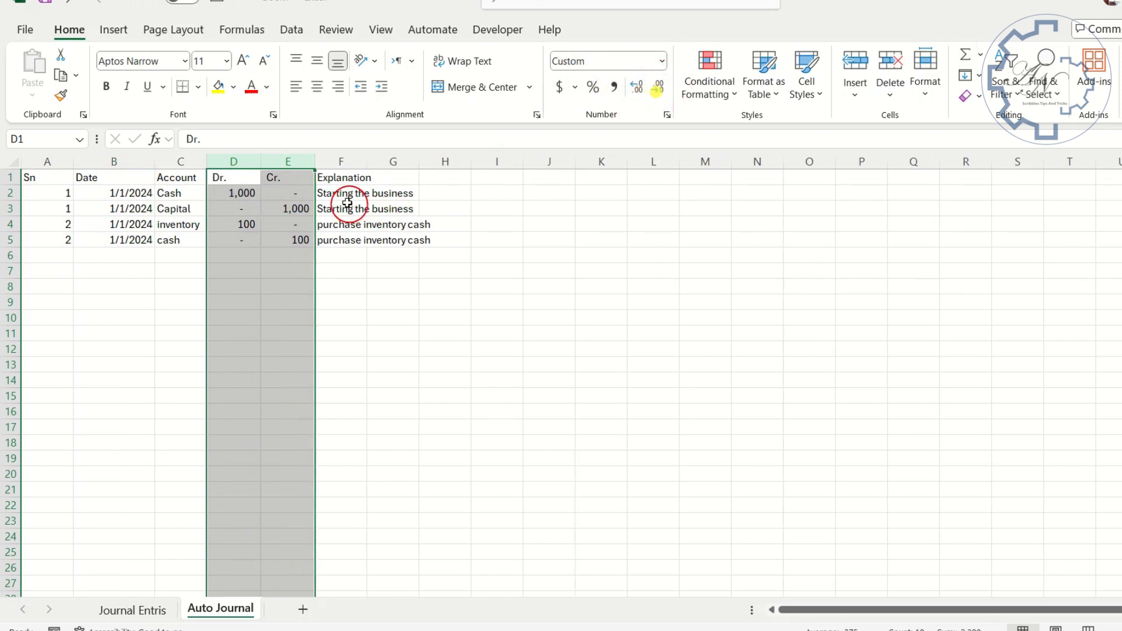
- Widen the Explanation, Dr., Cr. and Account columns on the Auto Journal sheet
{"action": "left_click", "coordinate": [351, 162]}
{"action": "left_click_drag", "start_coordinate": [368, 162], "coordinate": [556, 163]}
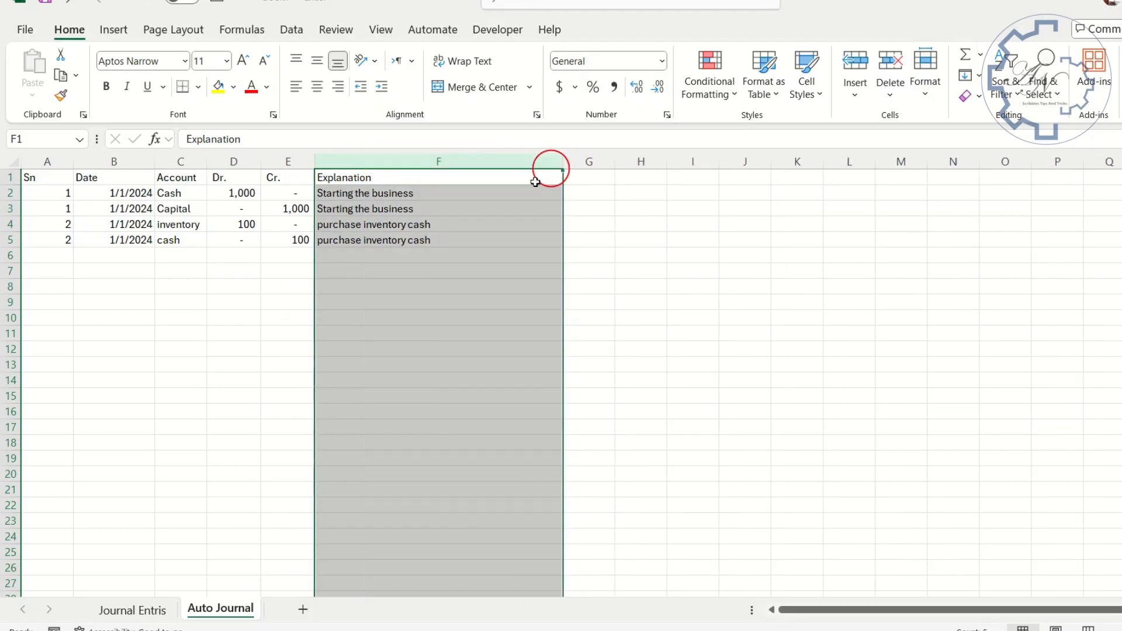
{"action": "mouse_move", "coordinate": [298, 161]}
{"action": "left_mouse_down"}
{"action": "mouse_move", "coordinate": [244, 162]}
{"action": "mouse_move", "coordinate": [294, 162]}
{"action": "mouse_move", "coordinate": [296, 181]}
{"action": "left_mouse_up"}
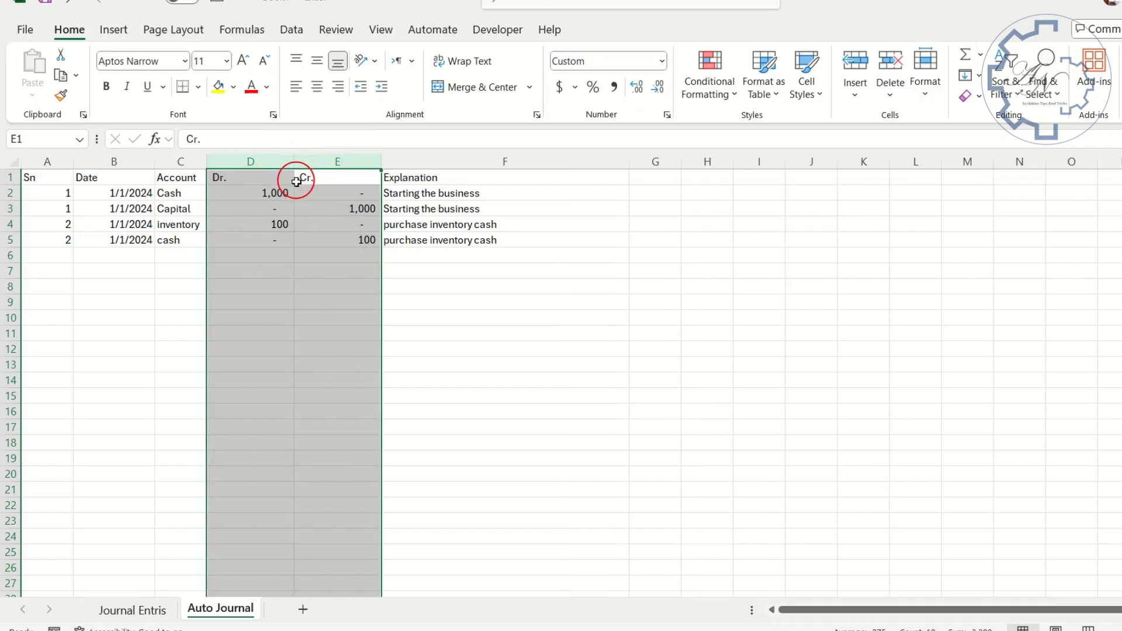
{"action": "left_click", "coordinate": [187, 164]}
{"action": "left_click_drag", "start_coordinate": [206, 163], "coordinate": [356, 162]}
{"action": "left_click", "coordinate": [210, 225]}
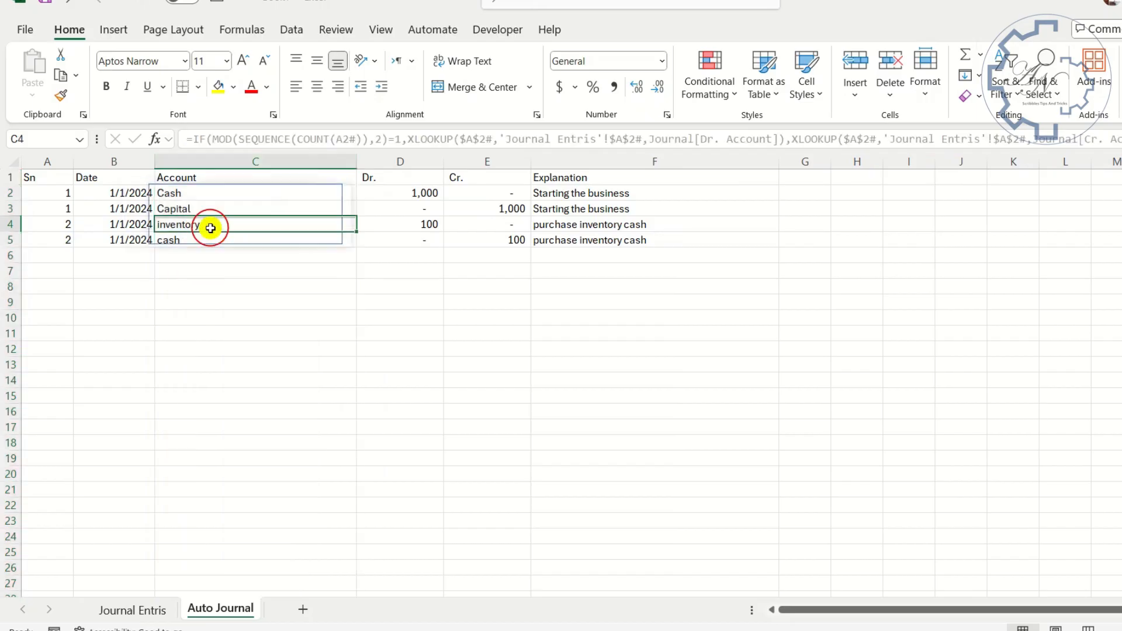
{"action": "left_click", "coordinate": [60, 195]}
{"action": "left_click", "coordinate": [120, 228]}
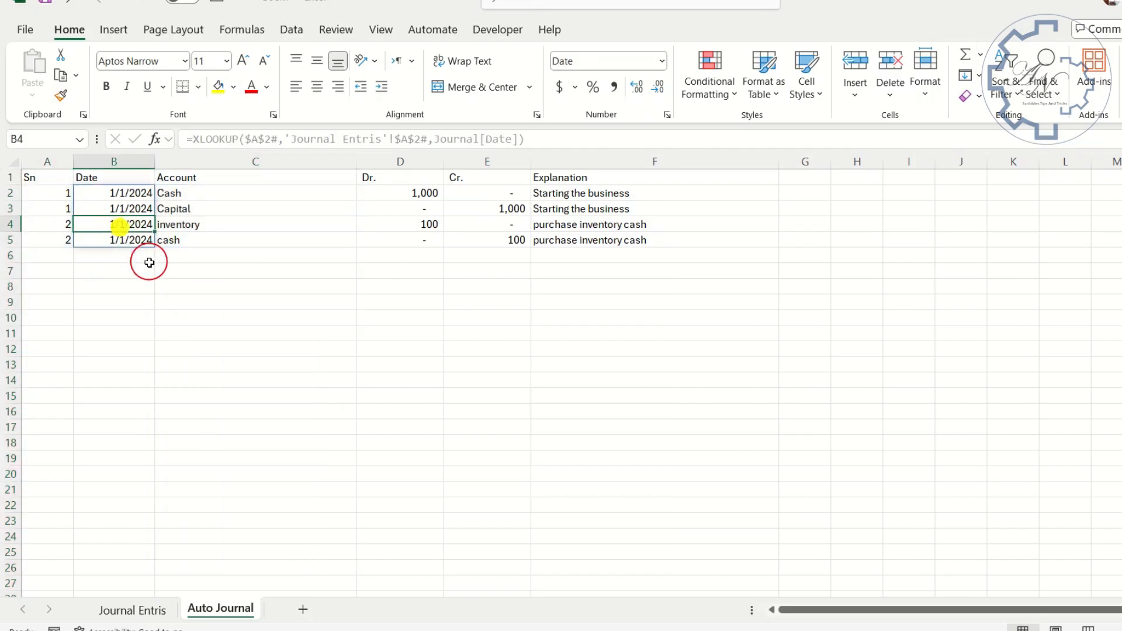
- Fill the header row A1:F1 with a light blue theme color
{"action": "left_click_drag", "start_coordinate": [630, 178], "coordinate": [30, 176]}
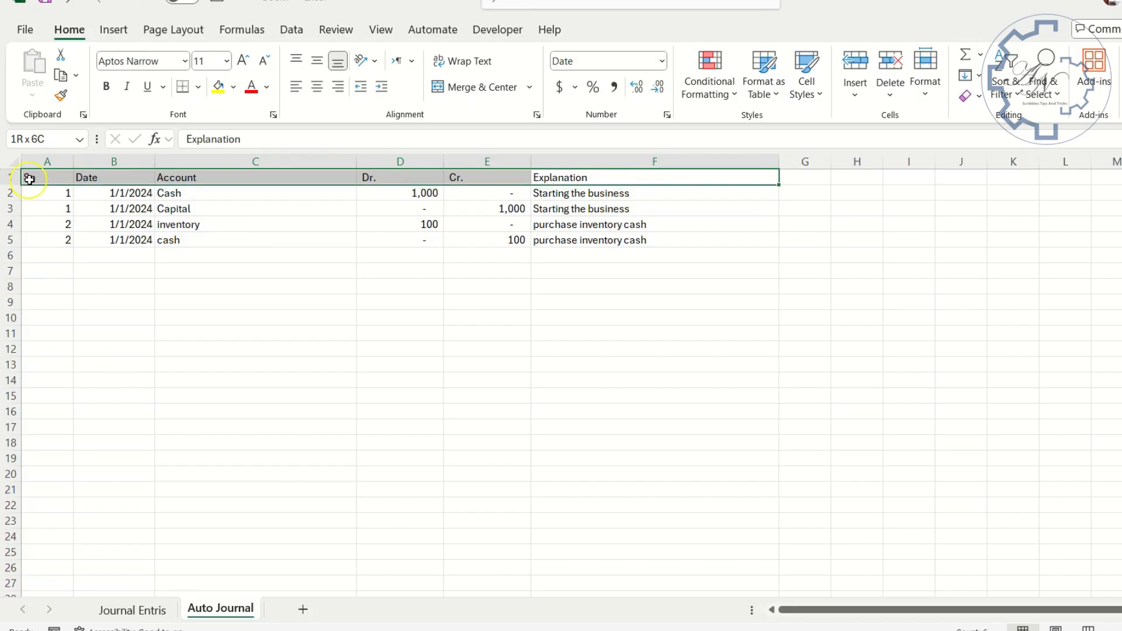
{"action": "left_click", "coordinate": [233, 87]}
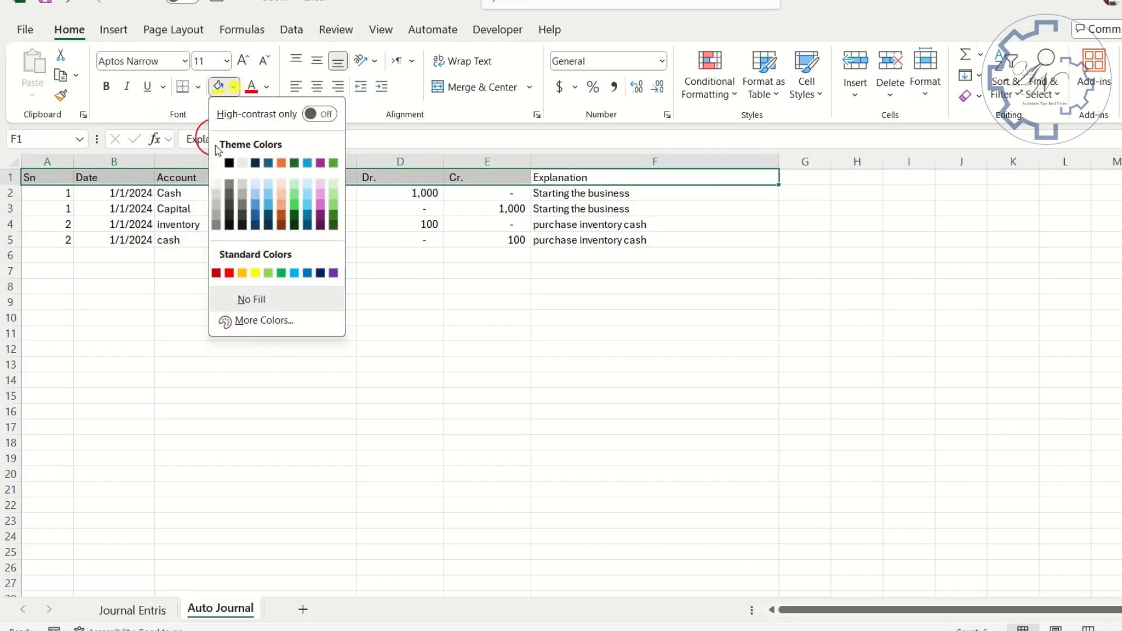
{"action": "left_click", "coordinate": [268, 195]}
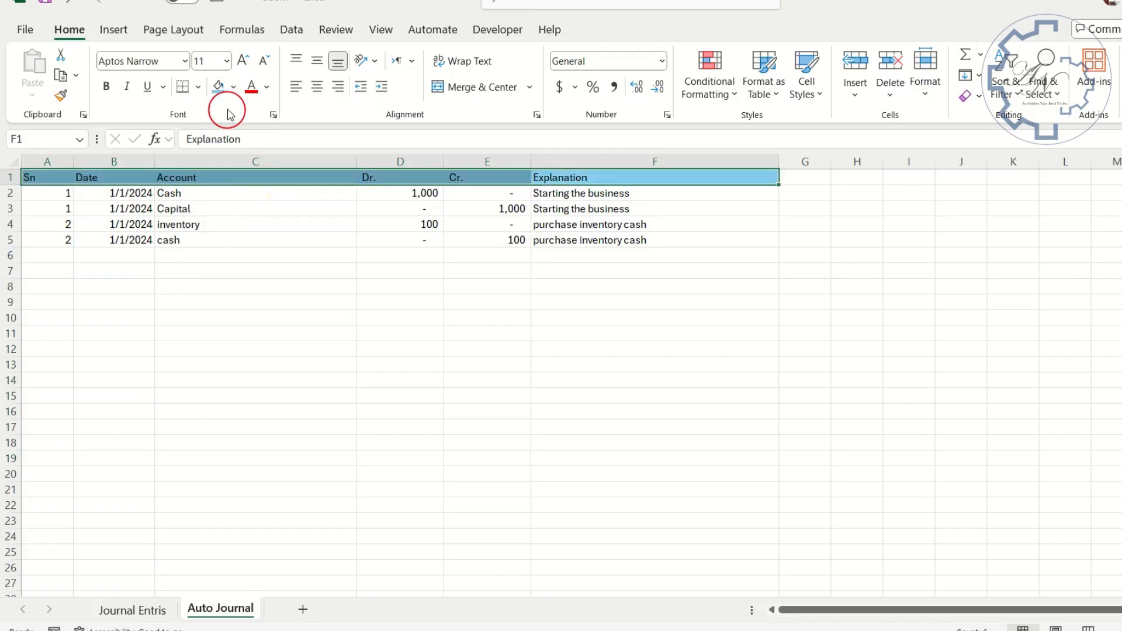
- Add dark blue outline and inside vertical borders to the header cells A1:F1
{"action": "left_click", "coordinate": [195, 91]}
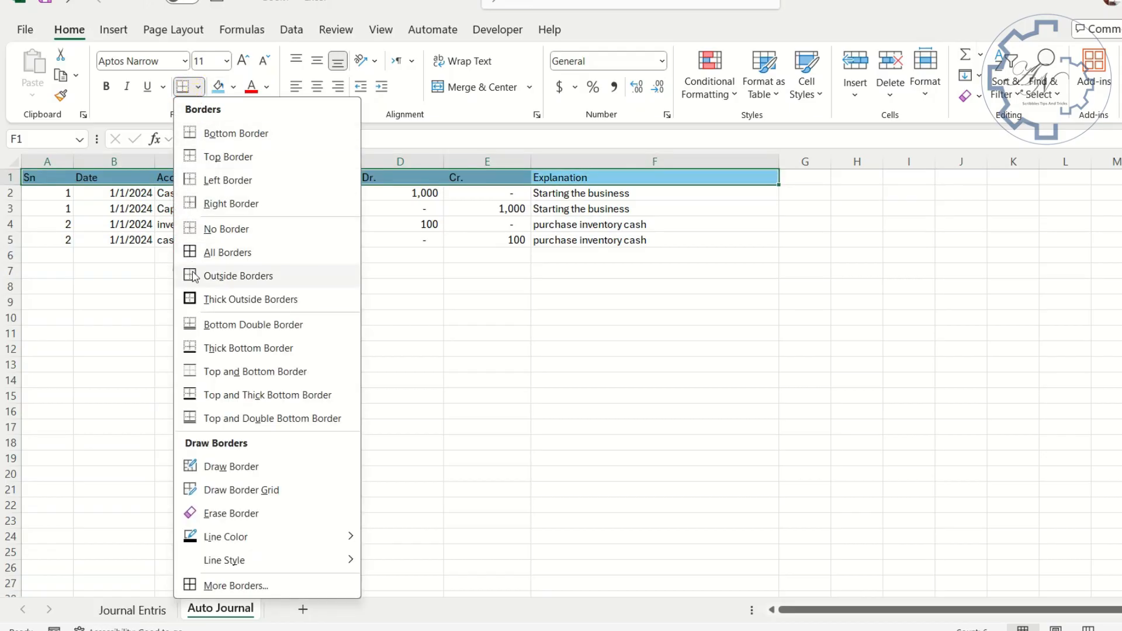
{"action": "left_click", "coordinate": [226, 586]}
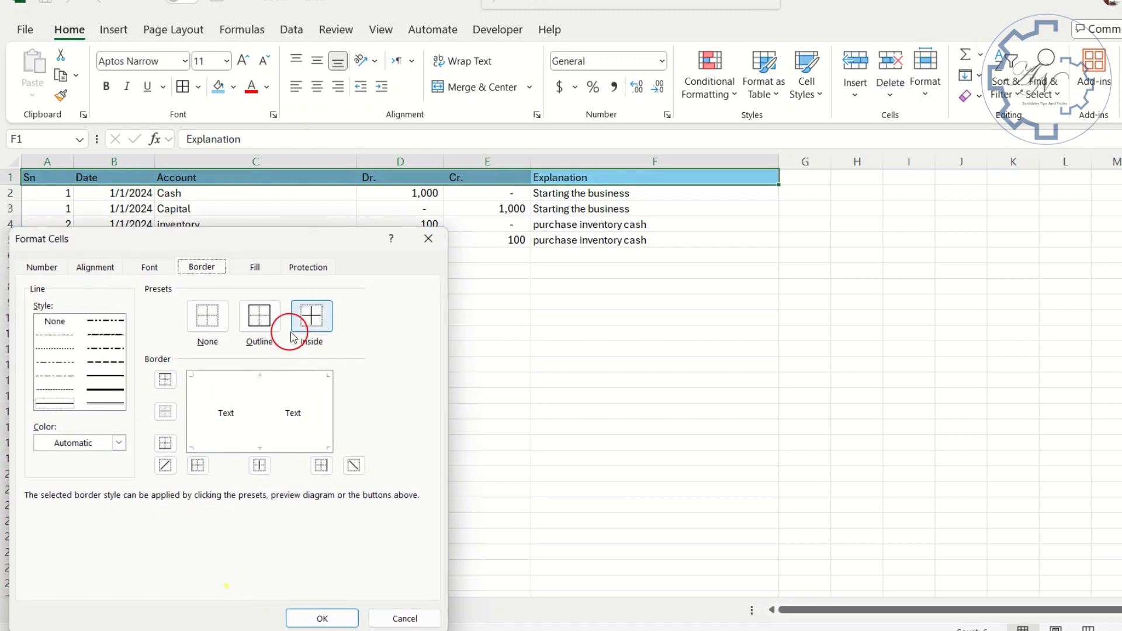
{"action": "left_click", "coordinate": [105, 453]}
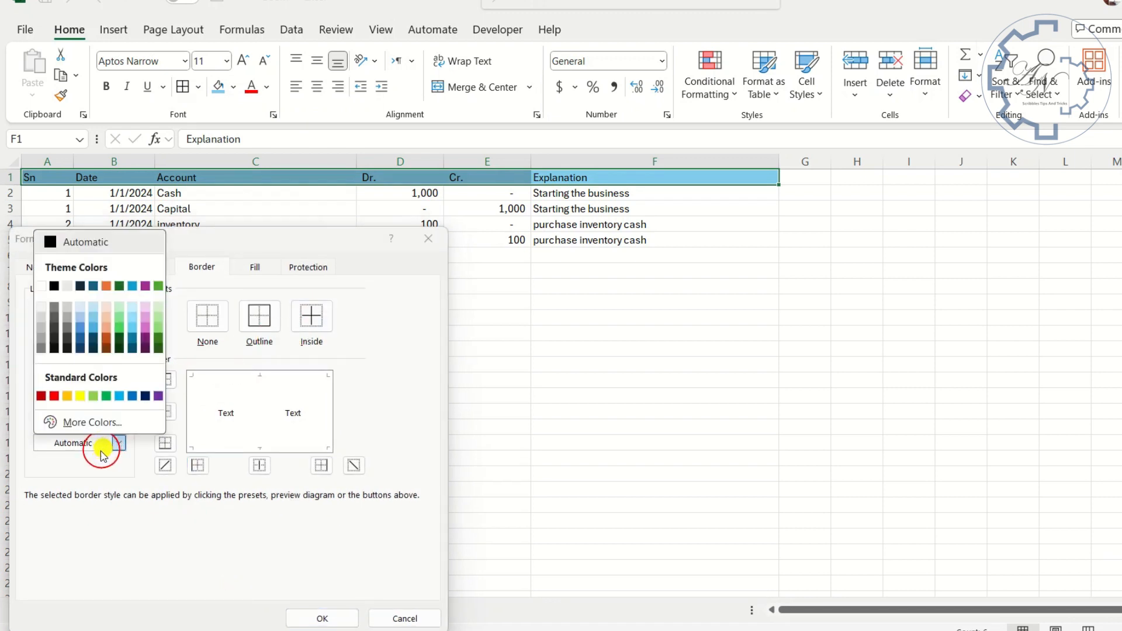
{"action": "left_click", "coordinate": [93, 345]}
{"action": "left_click", "coordinate": [220, 378]}
{"action": "left_click", "coordinate": [195, 411]}
{"action": "left_click", "coordinate": [239, 449]}
{"action": "left_click", "coordinate": [311, 430]}
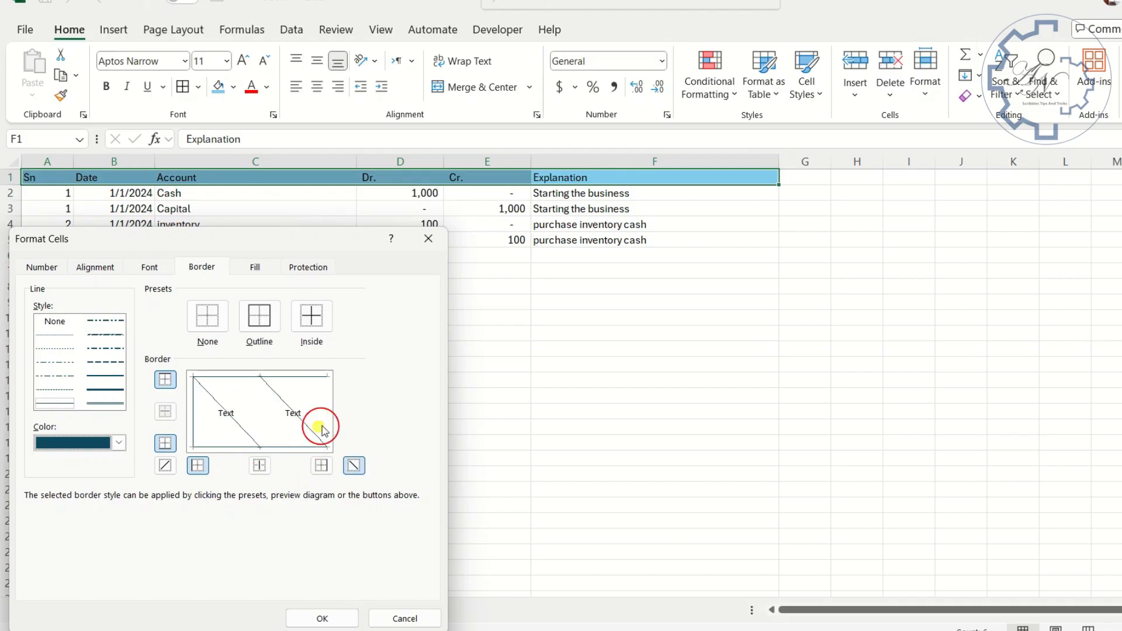
{"action": "left_click", "coordinate": [308, 433]}
{"action": "left_click", "coordinate": [259, 415]}
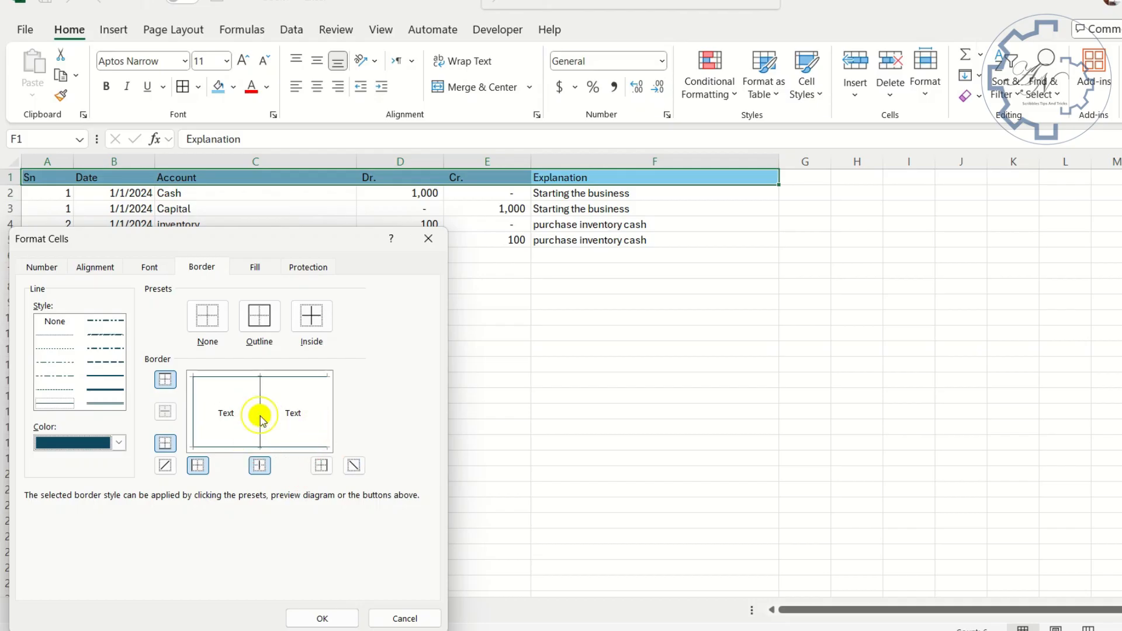
{"action": "left_click", "coordinate": [323, 417]}
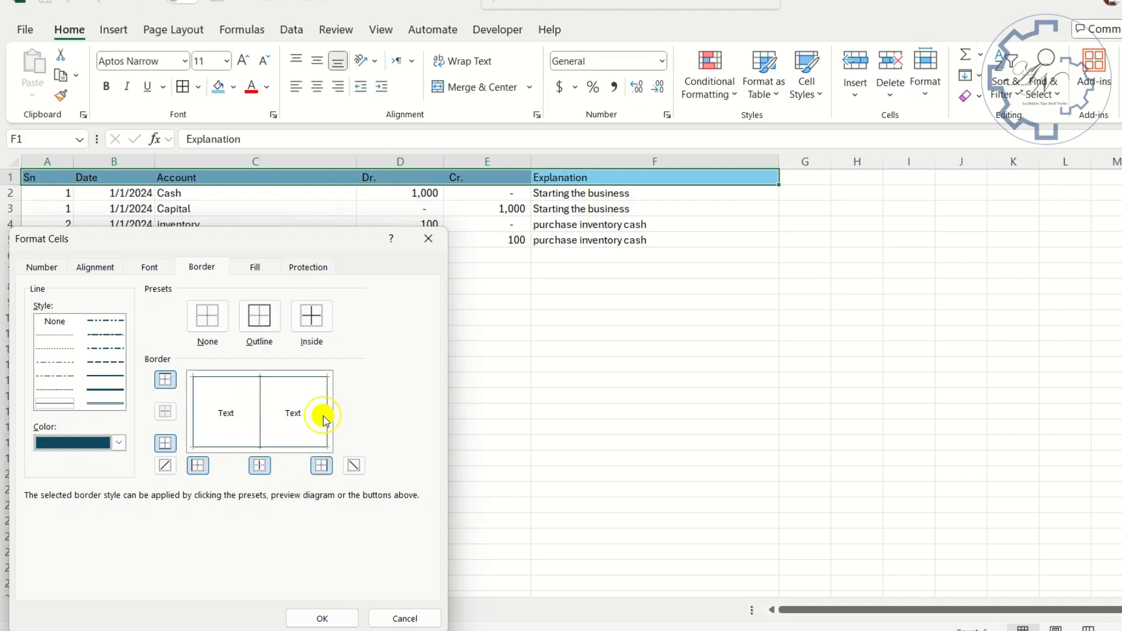
{"action": "left_click", "coordinate": [333, 618]}
{"action": "left_click", "coordinate": [408, 270]}
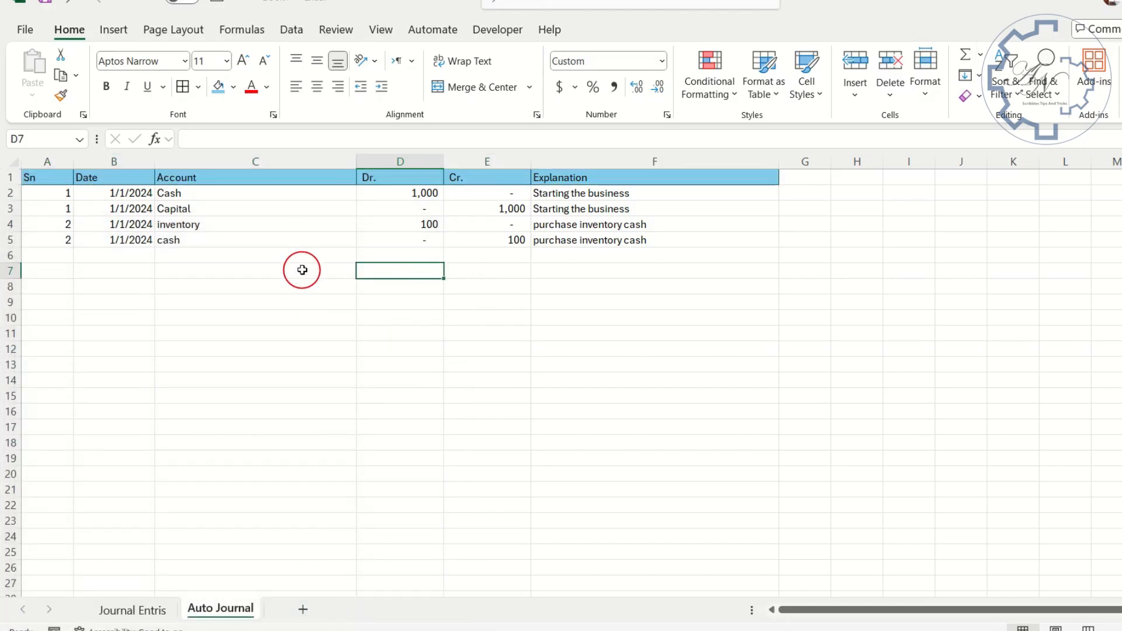
- Enter the test formula =ISNUMBER($A1) in cell G1
{"action": "left_click", "coordinate": [811, 177]}
{"action": "type", "text": "="}
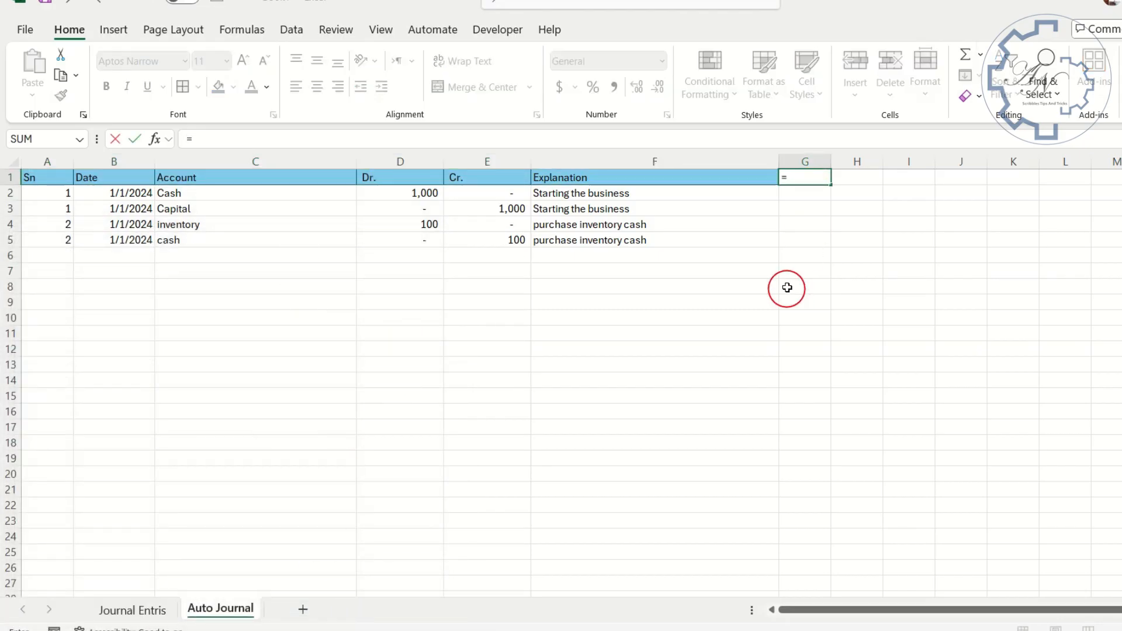
{"action": "type", "text": "isn"}
{"action": "double_click", "coordinate": [824, 221]}
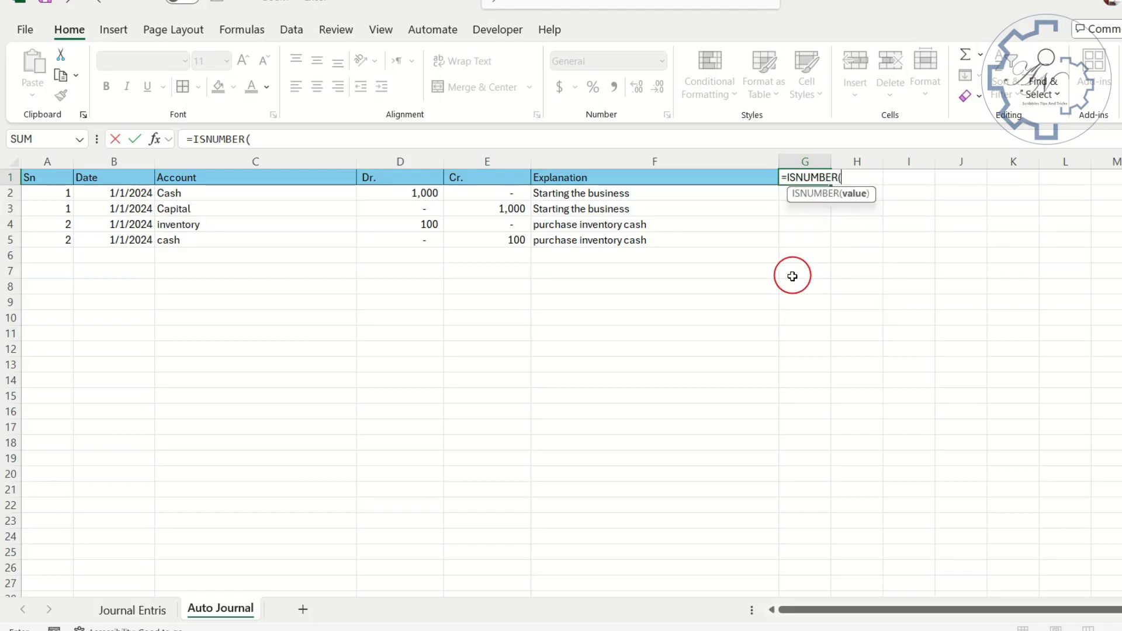
{"action": "type", "text": "a1"}
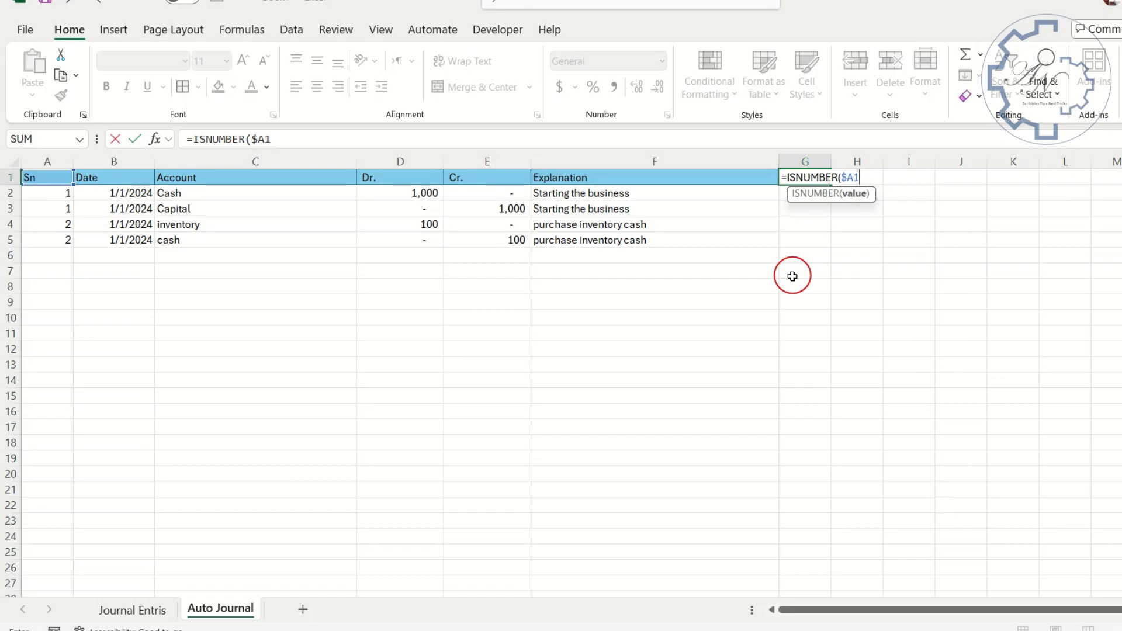
{"action": "type", "text": ")"}
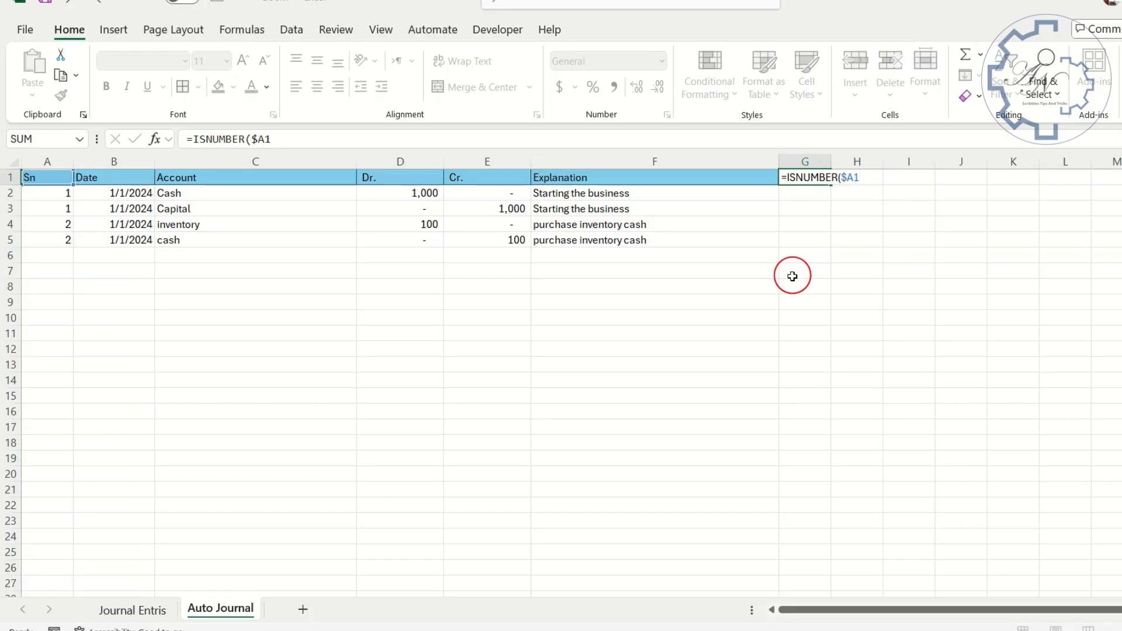
{"action": "key", "text": "Return"}
- Fill the ISNUMBER formula from G1 down to G3 and check the copy in G2
{"action": "left_click", "coordinate": [813, 176]}
{"action": "left_click_drag", "start_coordinate": [831, 184], "coordinate": [829, 214]}
{"action": "left_click", "coordinate": [820, 195]}
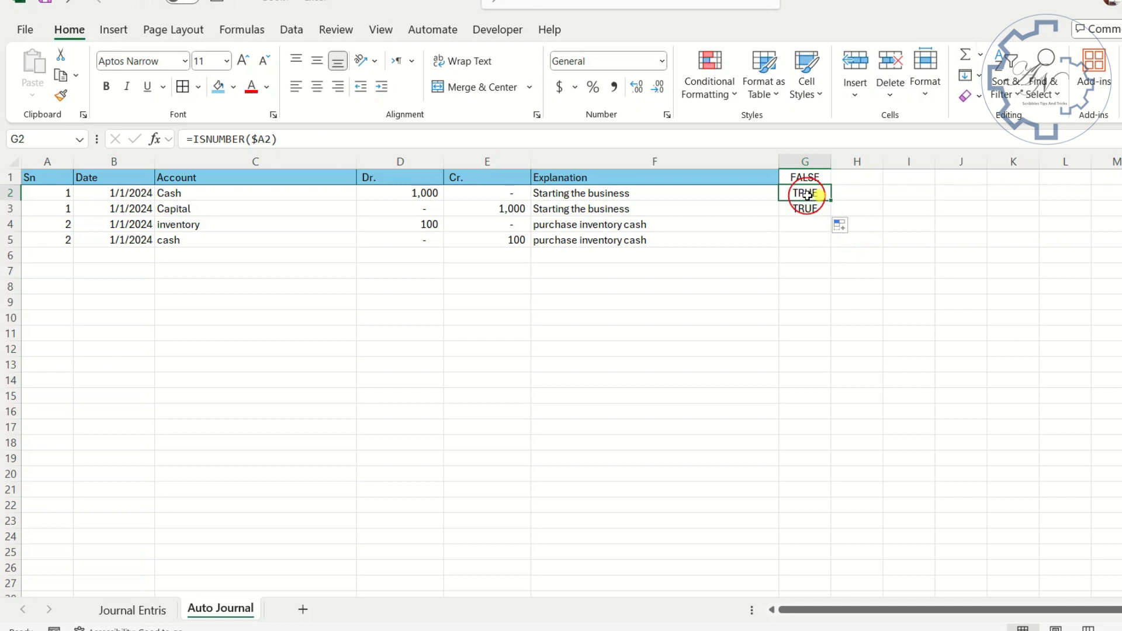
- Copy the full ISNUMBER formula text from G1
{"action": "left_click", "coordinate": [807, 177]}
{"action": "left_click_drag", "start_coordinate": [344, 140], "coordinate": [174, 154]}
{"action": "key", "text": "Return"}
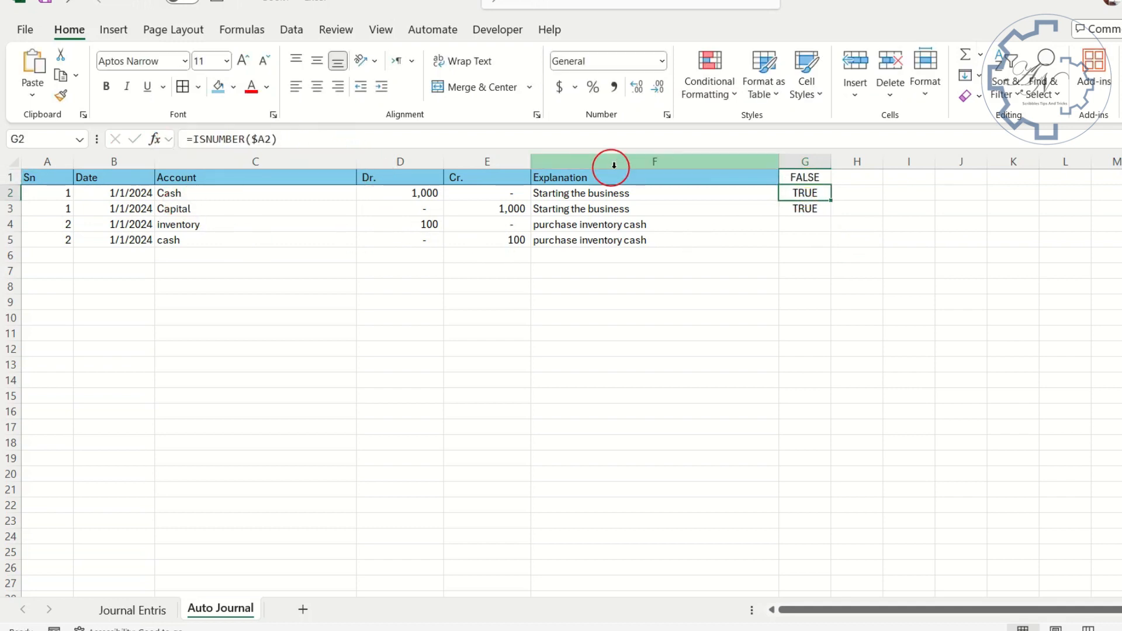
- Start a formula-based conditional formatting rule for columns A:F using =ISNUMBER($A1)
{"action": "left_click_drag", "start_coordinate": [732, 164], "coordinate": [50, 163]}
{"action": "left_click", "coordinate": [705, 99]}
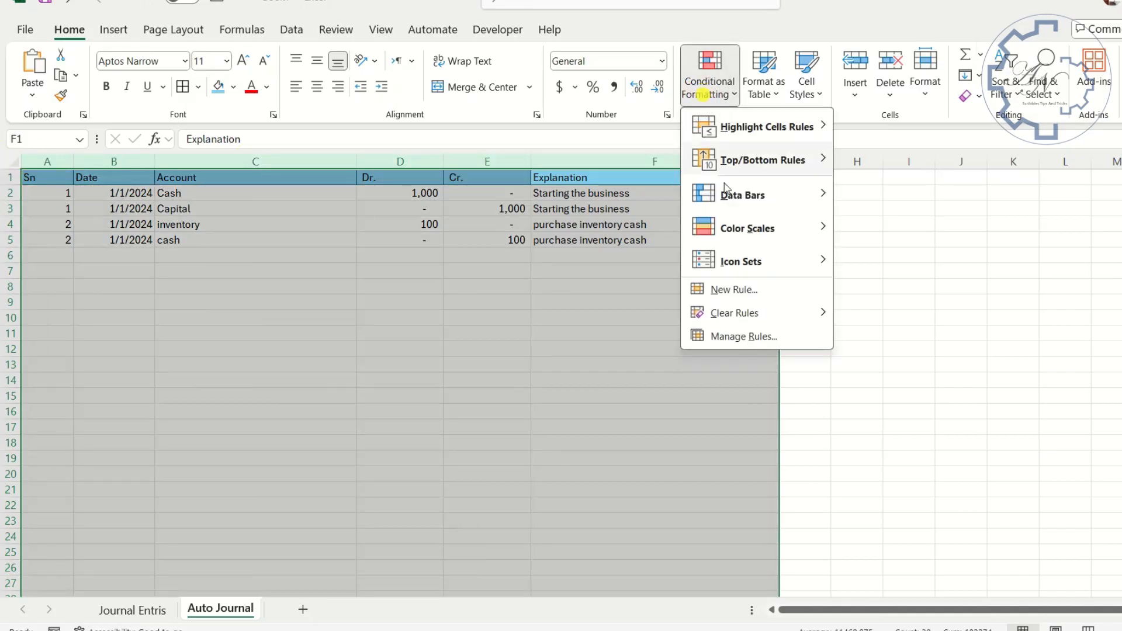
{"action": "left_click", "coordinate": [738, 289]}
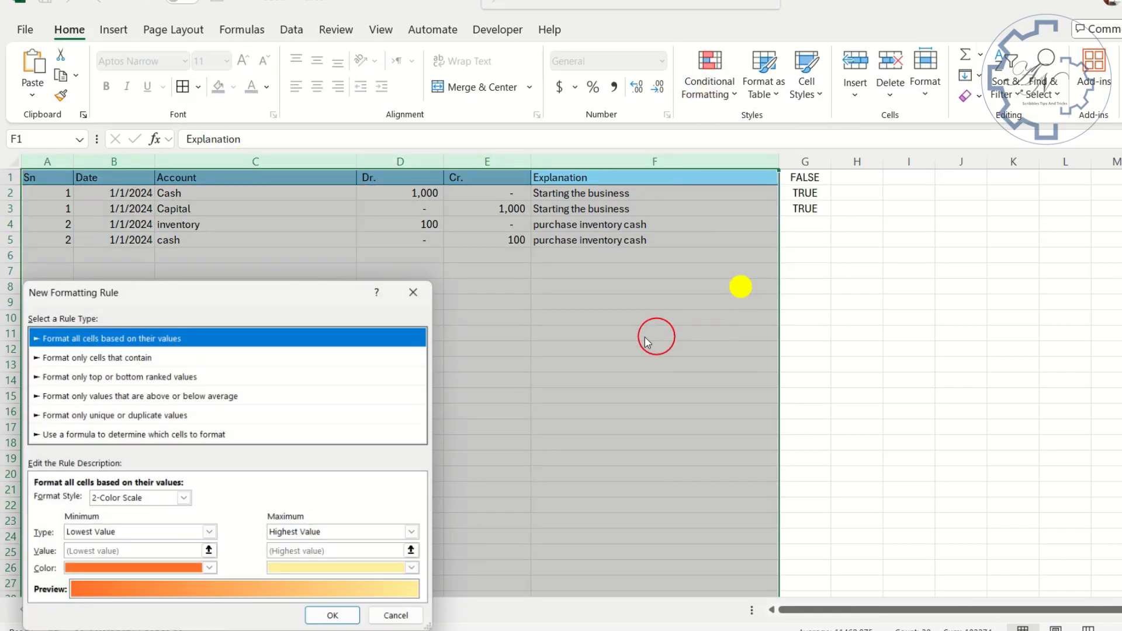
{"action": "left_click", "coordinate": [150, 435]}
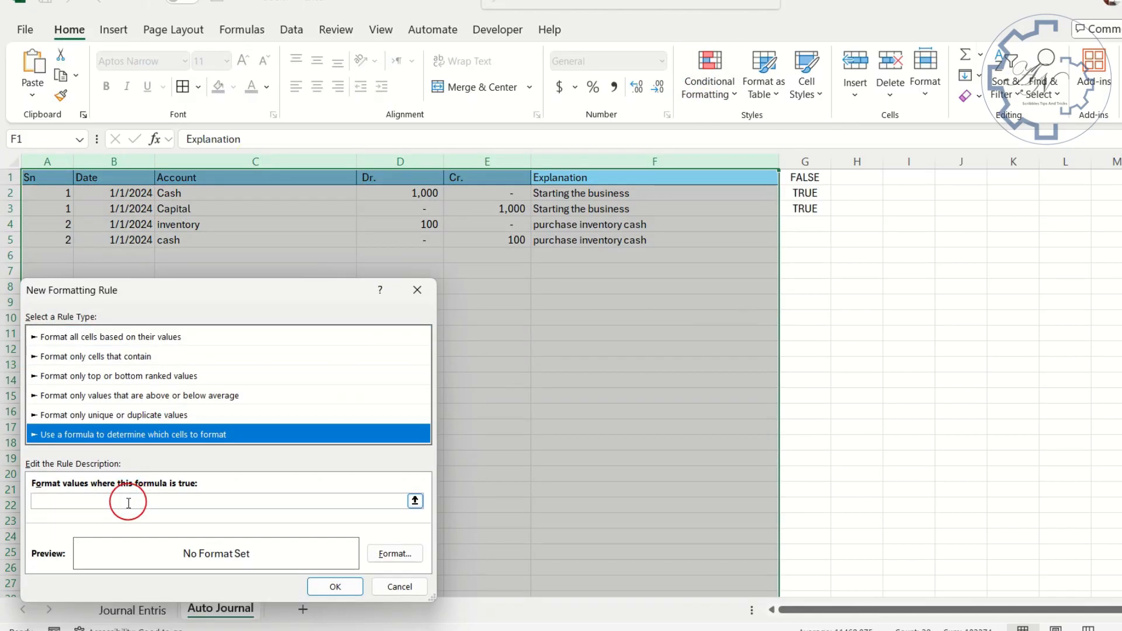
{"action": "left_click", "coordinate": [128, 502]}
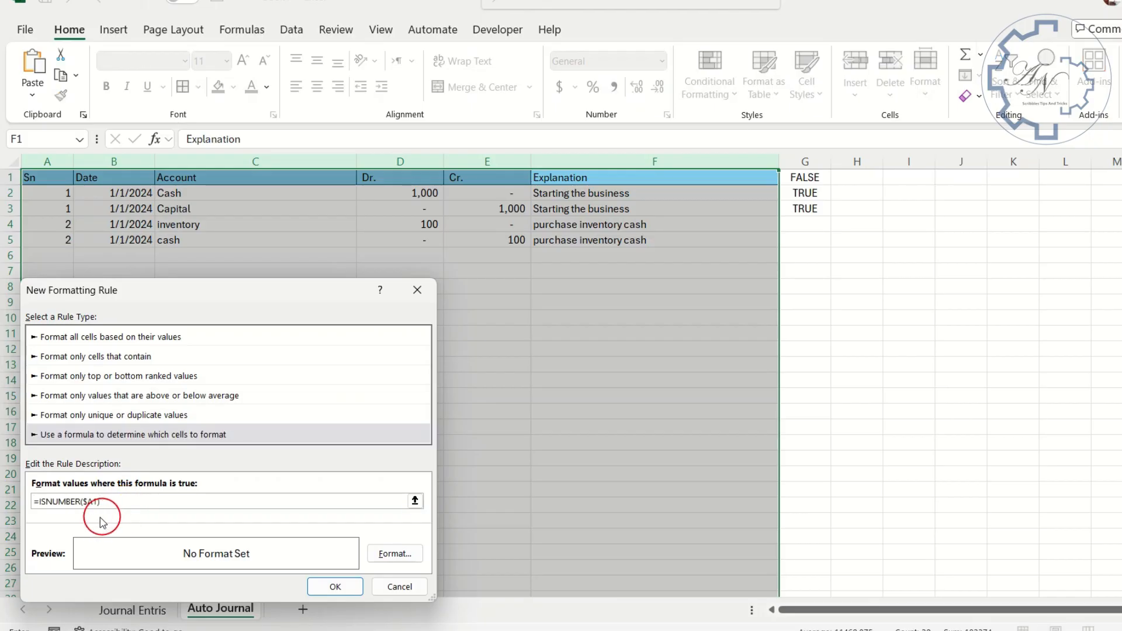
- Format the =ISNUMBER($A1) rule with dark teal left and right cell borders and apply it to columns A:F
{"action": "left_click", "coordinate": [387, 556]}
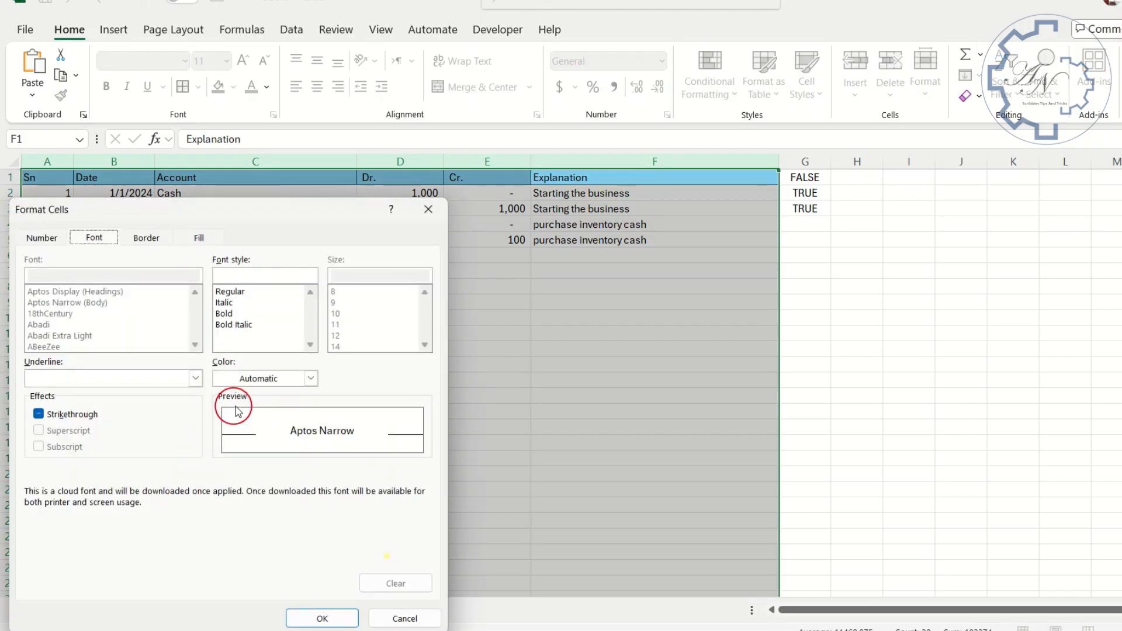
{"action": "left_click", "coordinate": [149, 239]}
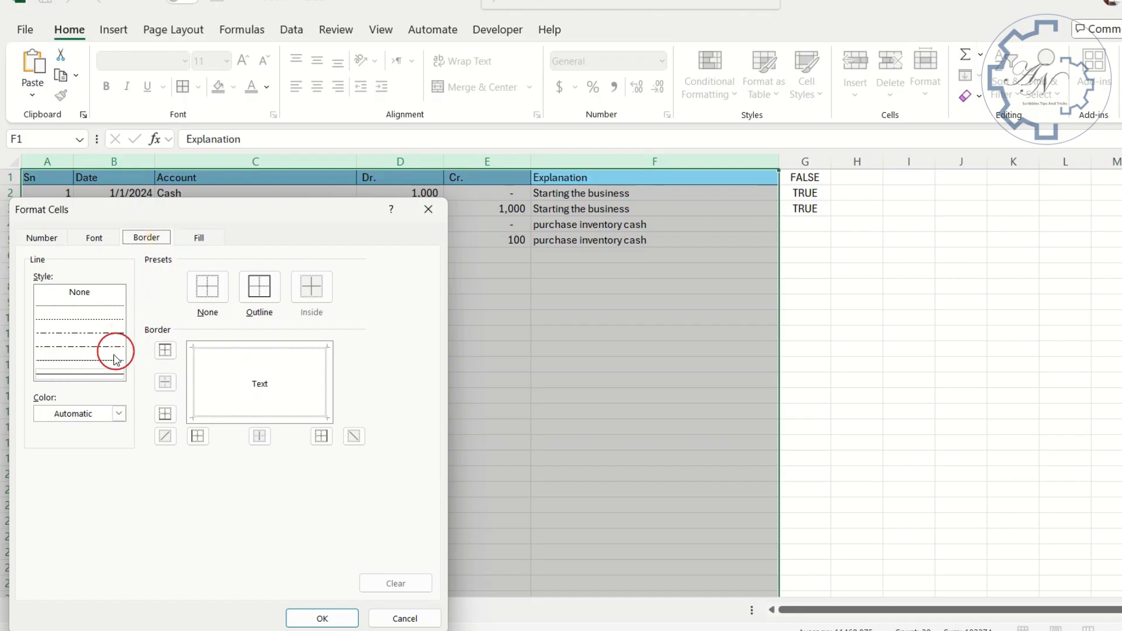
{"action": "left_click", "coordinate": [118, 414]}
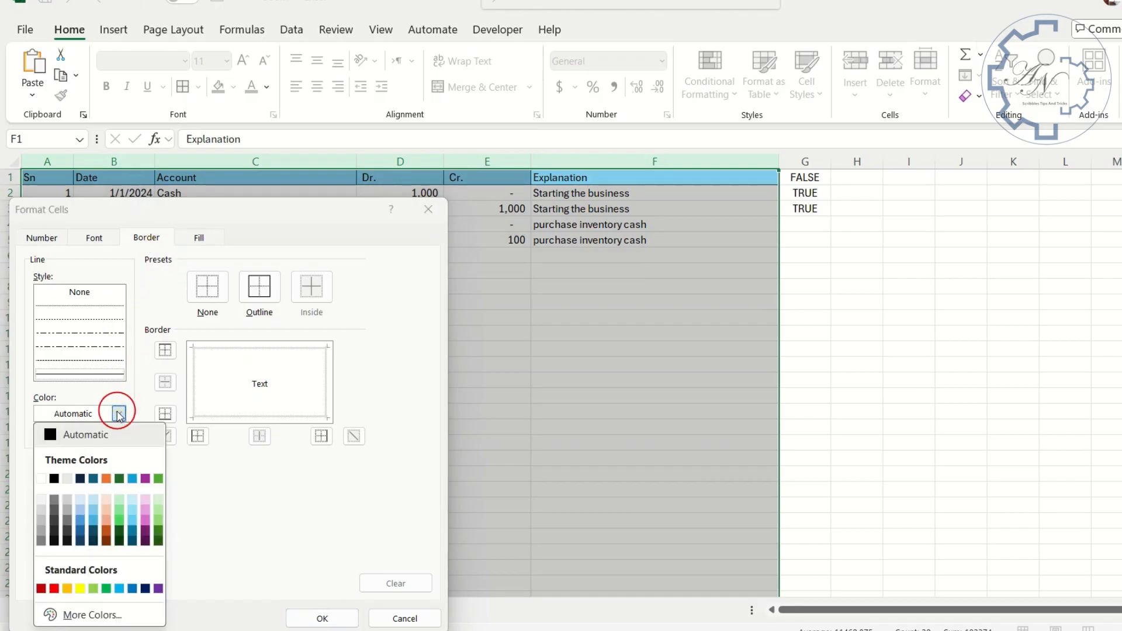
{"action": "left_click", "coordinate": [93, 479]}
{"action": "left_click", "coordinate": [194, 386]}
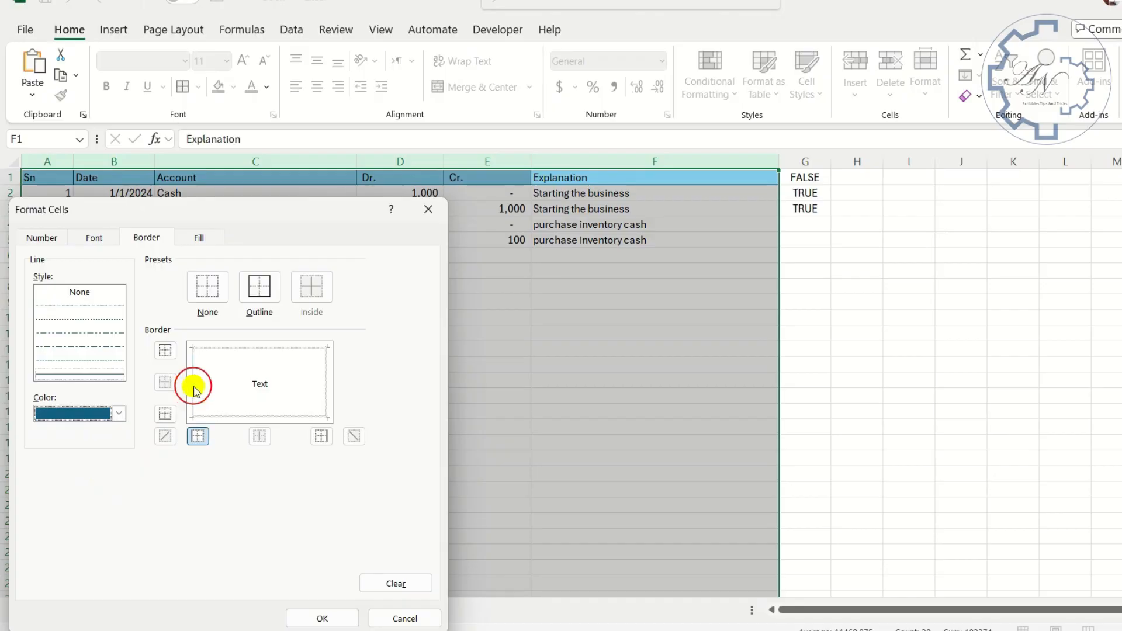
{"action": "left_click", "coordinate": [325, 382]}
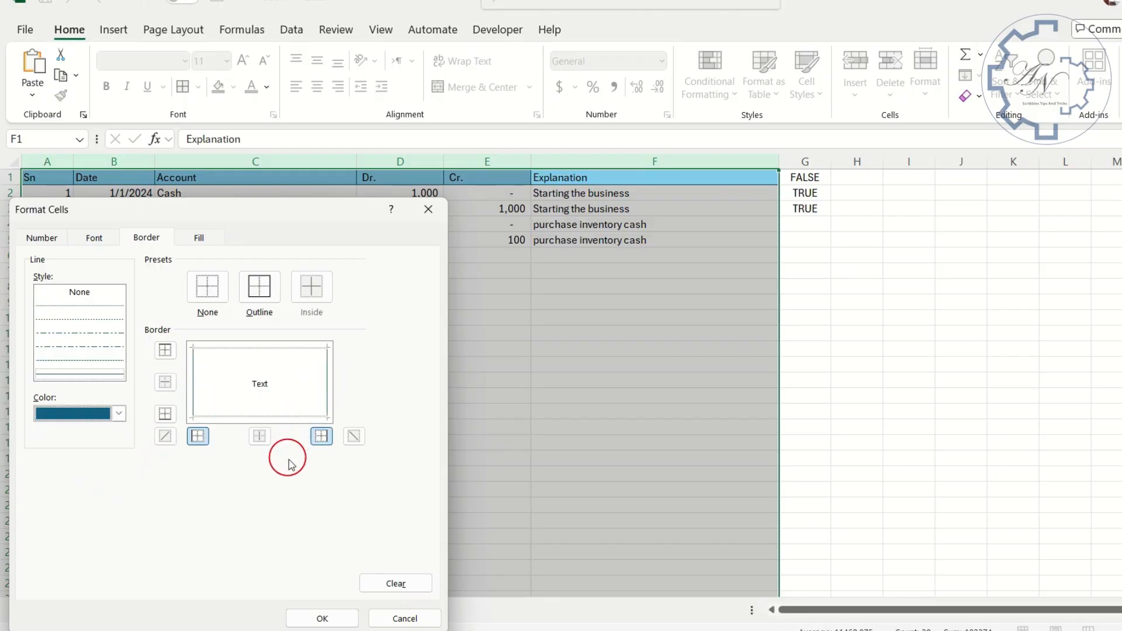
{"action": "left_click", "coordinate": [325, 618]}
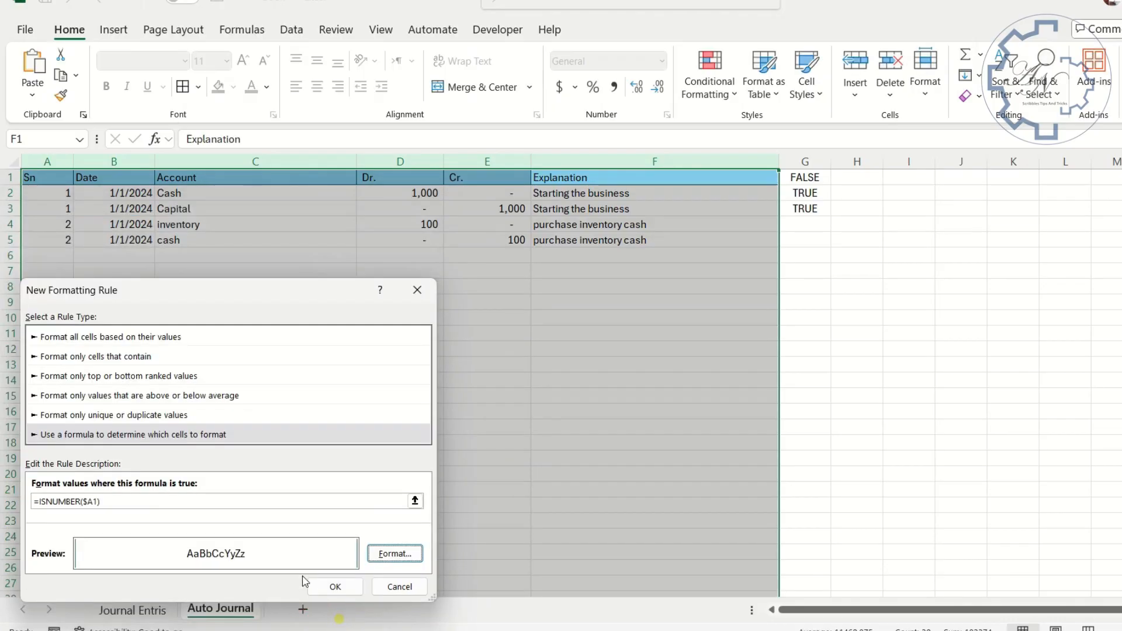
{"action": "left_click", "coordinate": [335, 587]}
{"action": "left_click", "coordinate": [349, 344]}
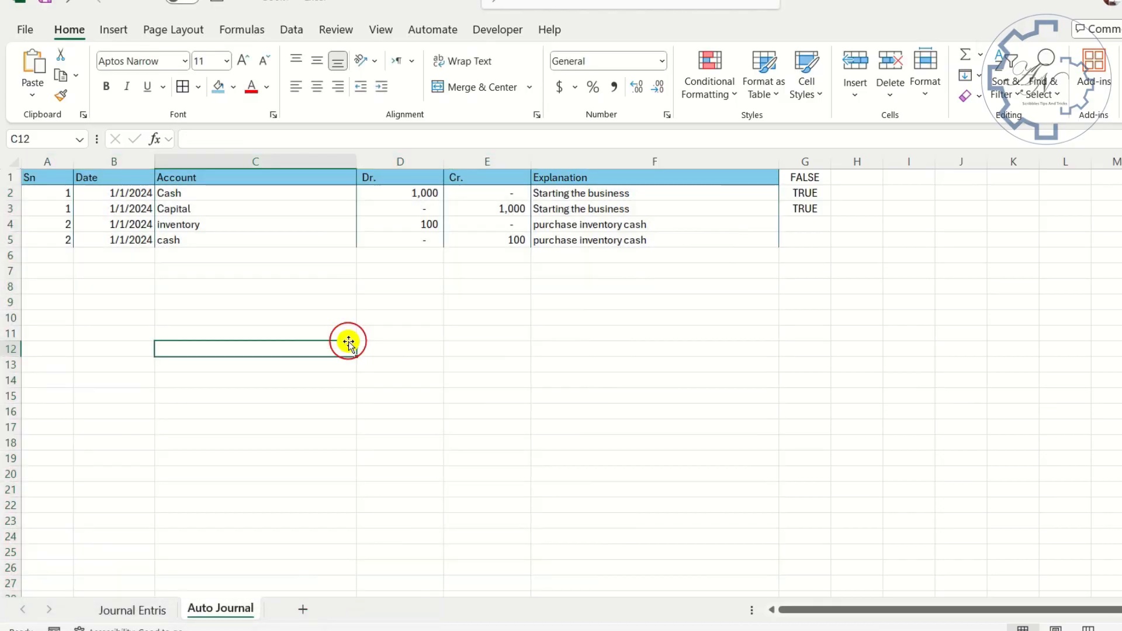
- Clear the test ISNUMBER formulas from column G
{"action": "left_click", "coordinate": [805, 162]}
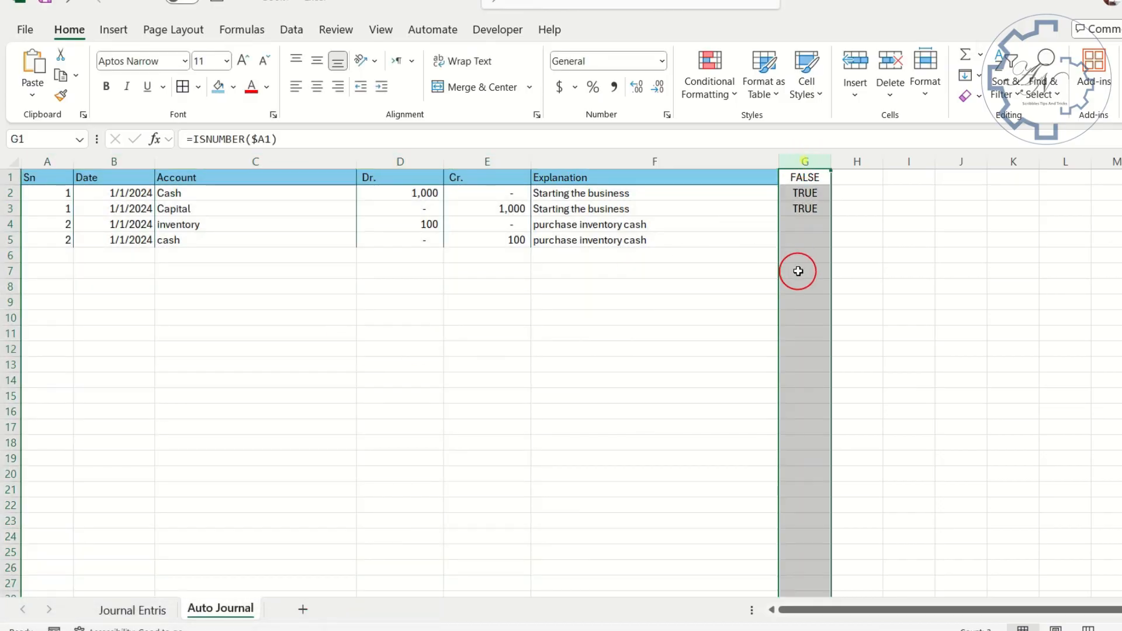
{"action": "key", "text": "Delete"}
{"action": "left_click", "coordinate": [721, 297]}
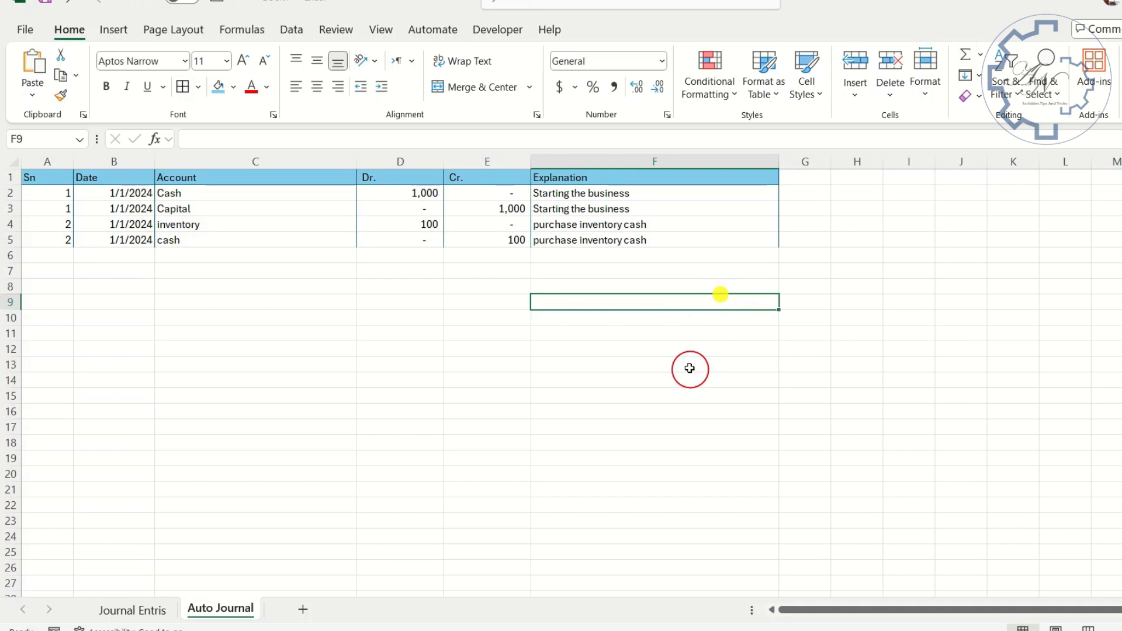
{"action": "left_click", "coordinate": [478, 315]}
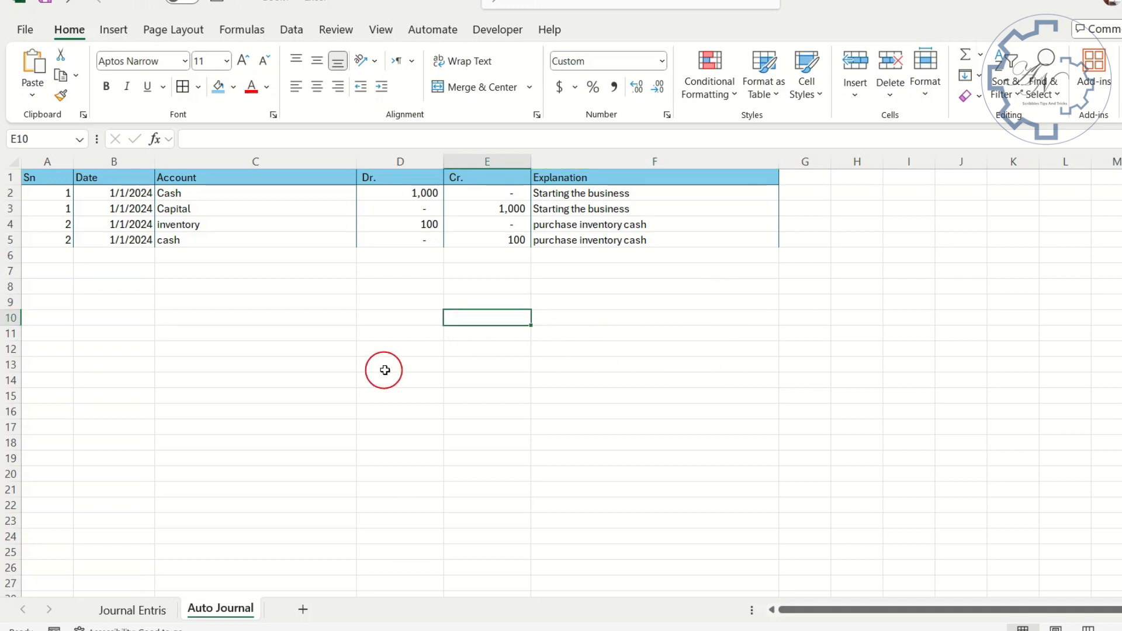
{"action": "left_click", "coordinate": [417, 242]}
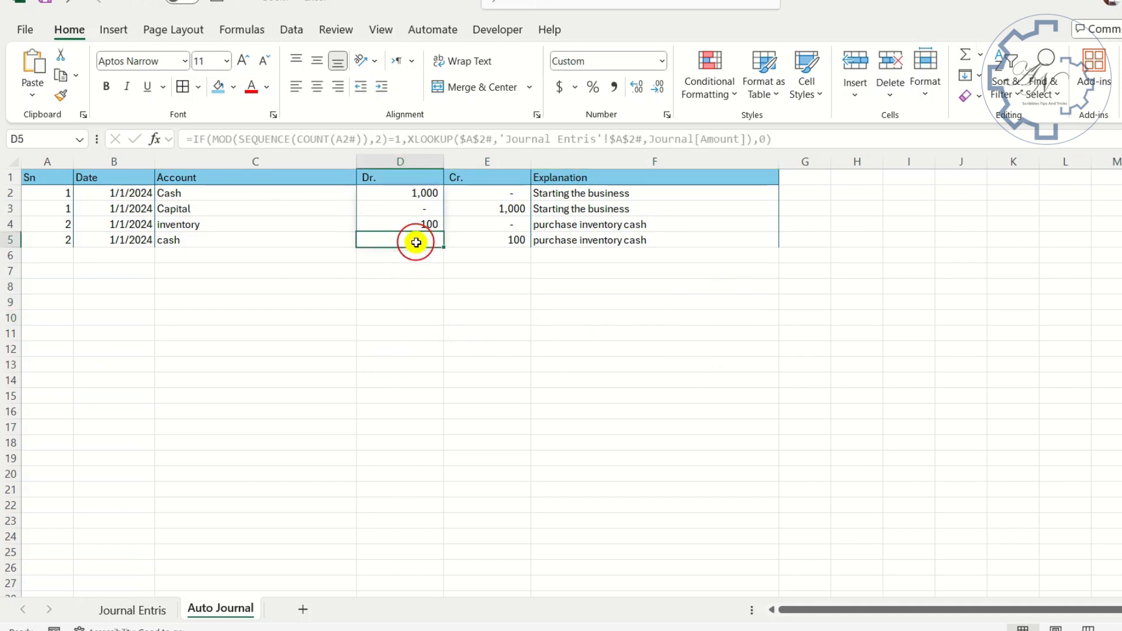
{"action": "left_click", "coordinate": [413, 161]}
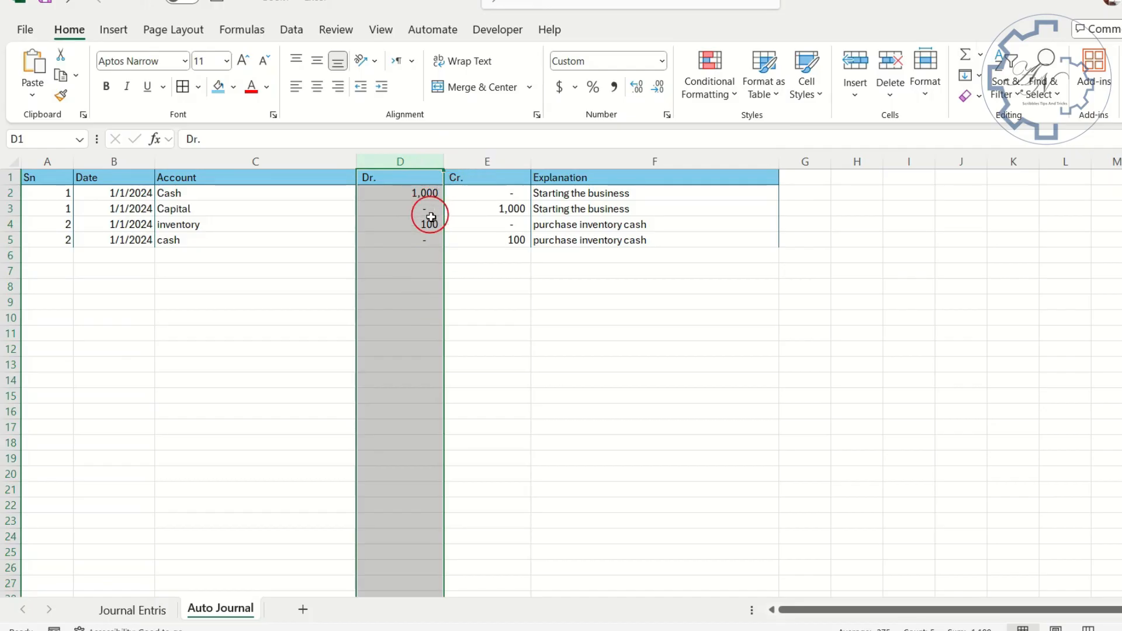
{"action": "left_click", "coordinate": [489, 161]}
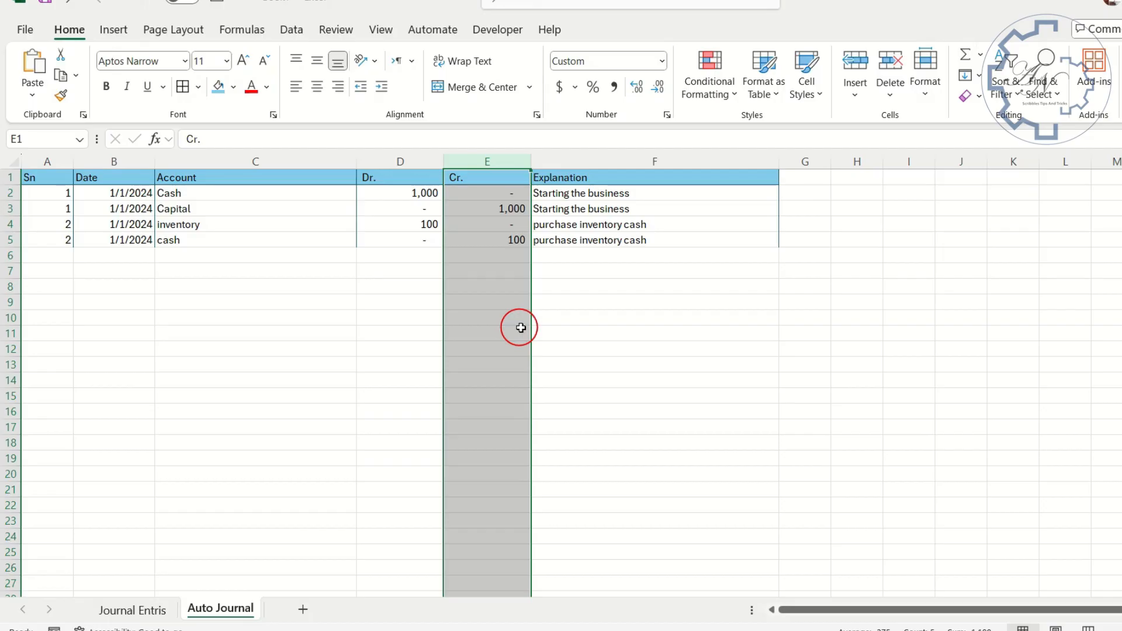
{"action": "left_click", "coordinate": [490, 161]}
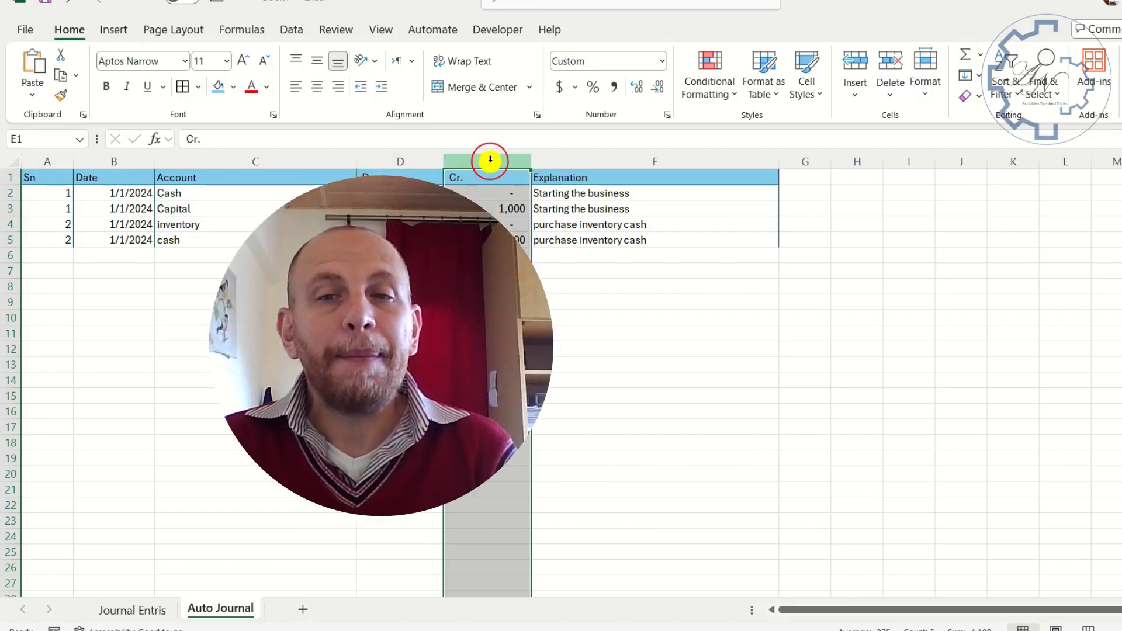